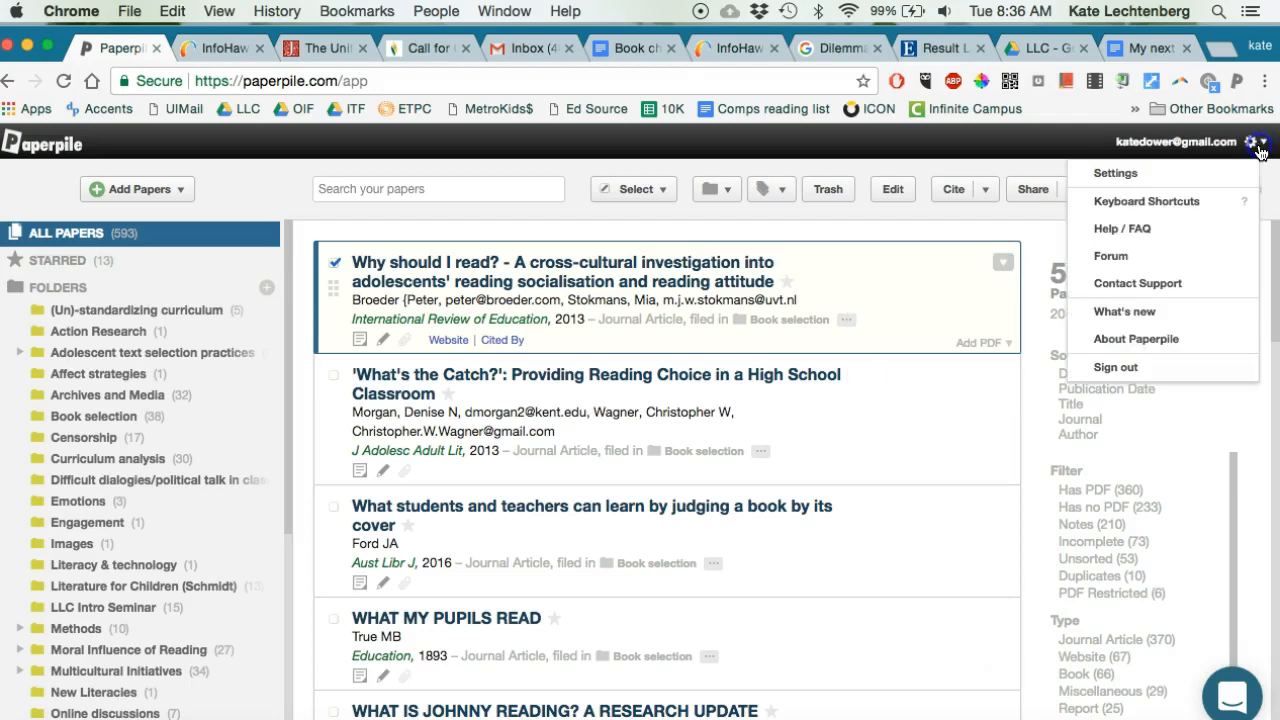
# - Review the account details in the settings and set up a proxy connection with University of Iowa as the institution
pyautogui.click(1115, 173)
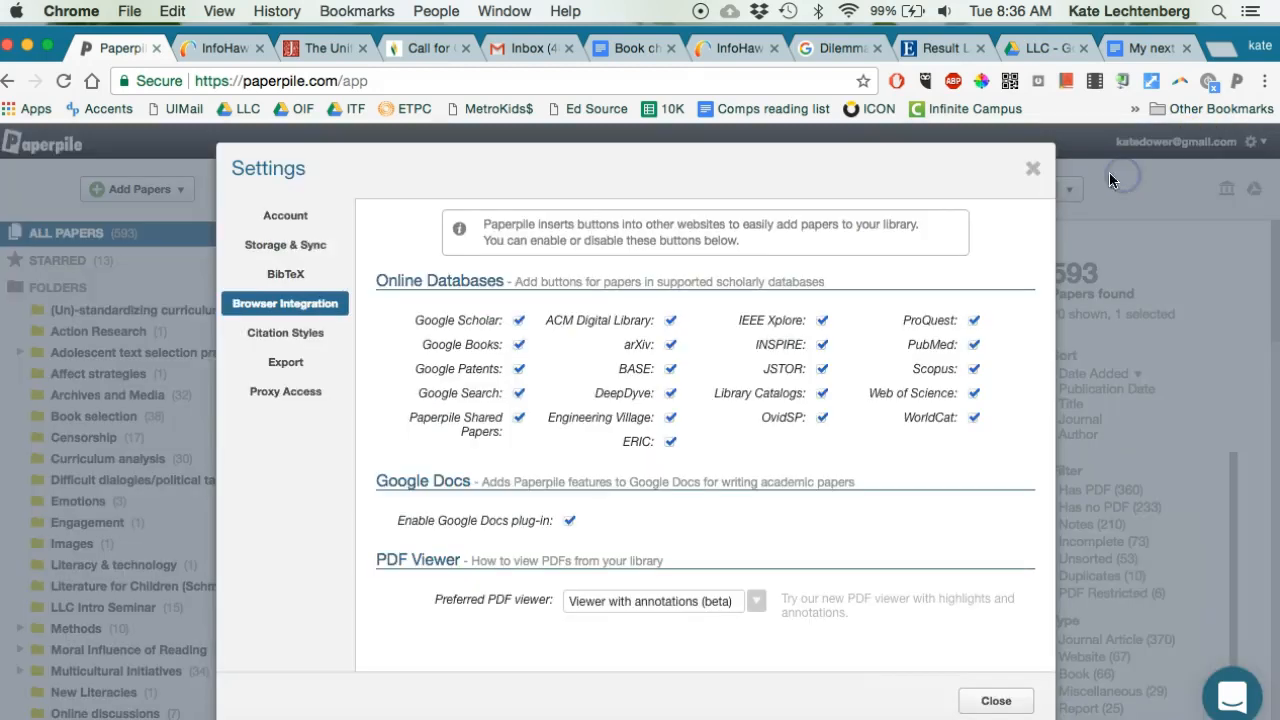
pyautogui.click(305, 218)
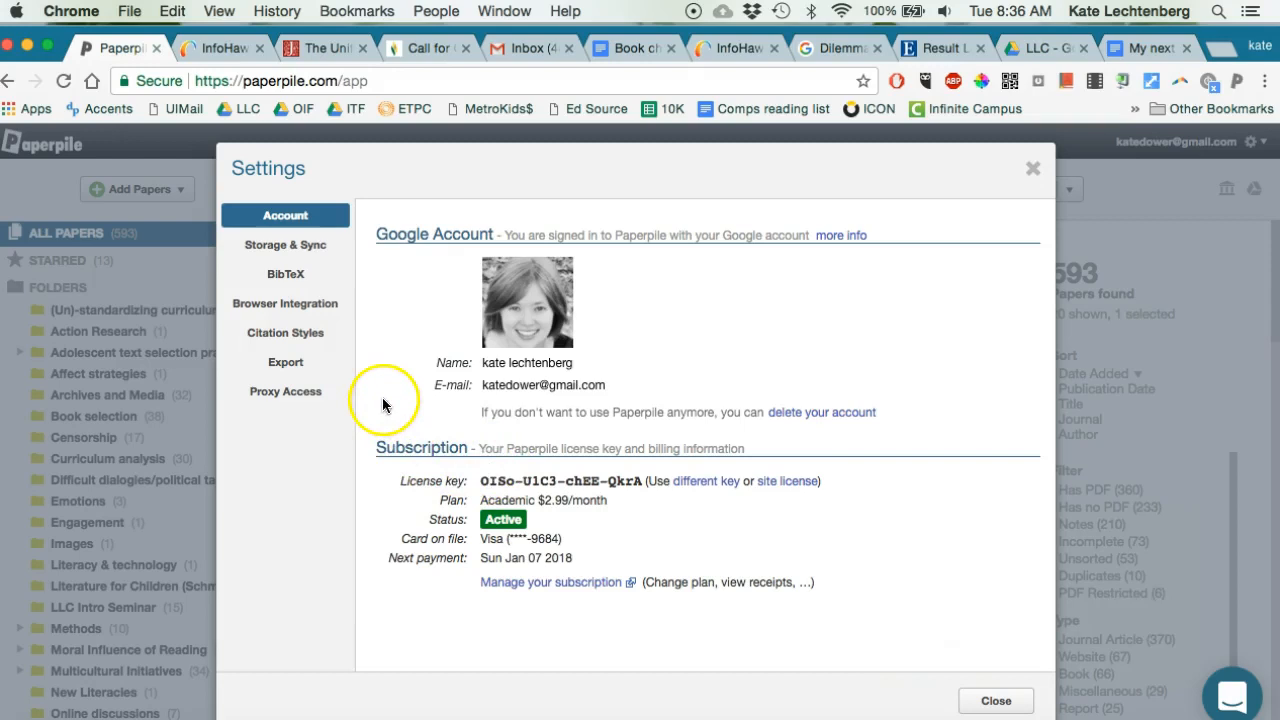
pyautogui.click(295, 399)
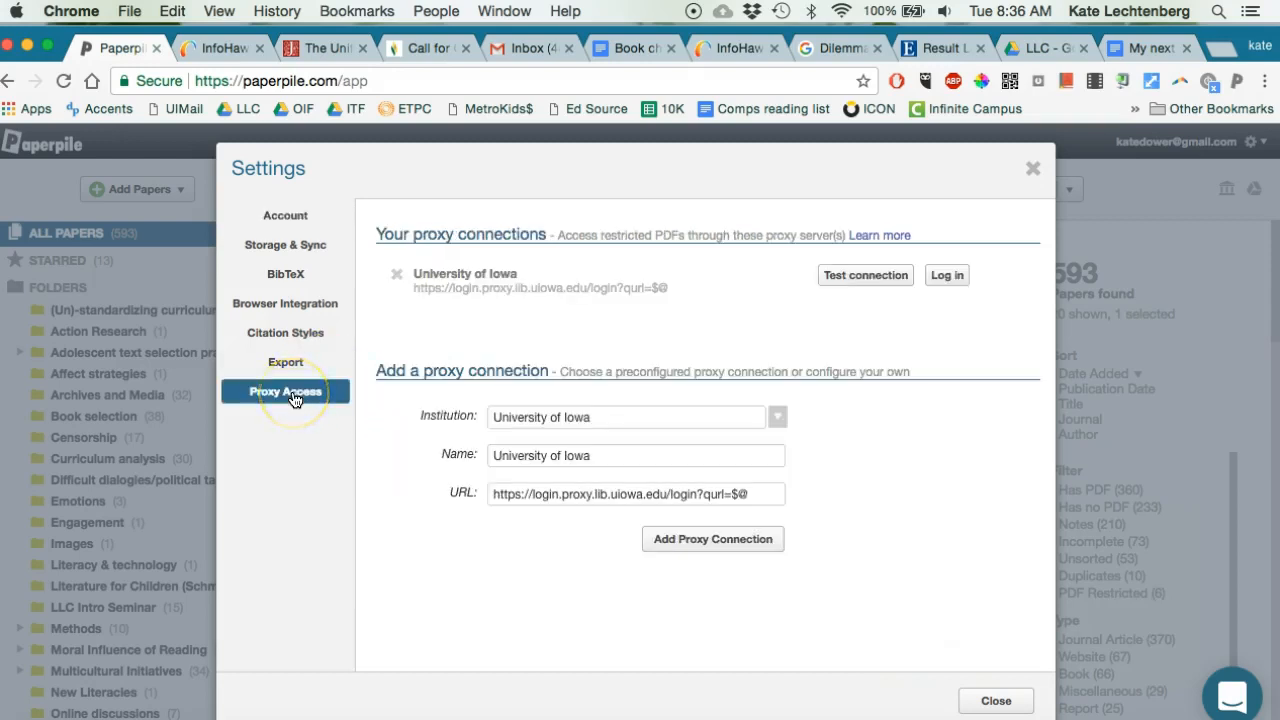
pyautogui.click(564, 418)
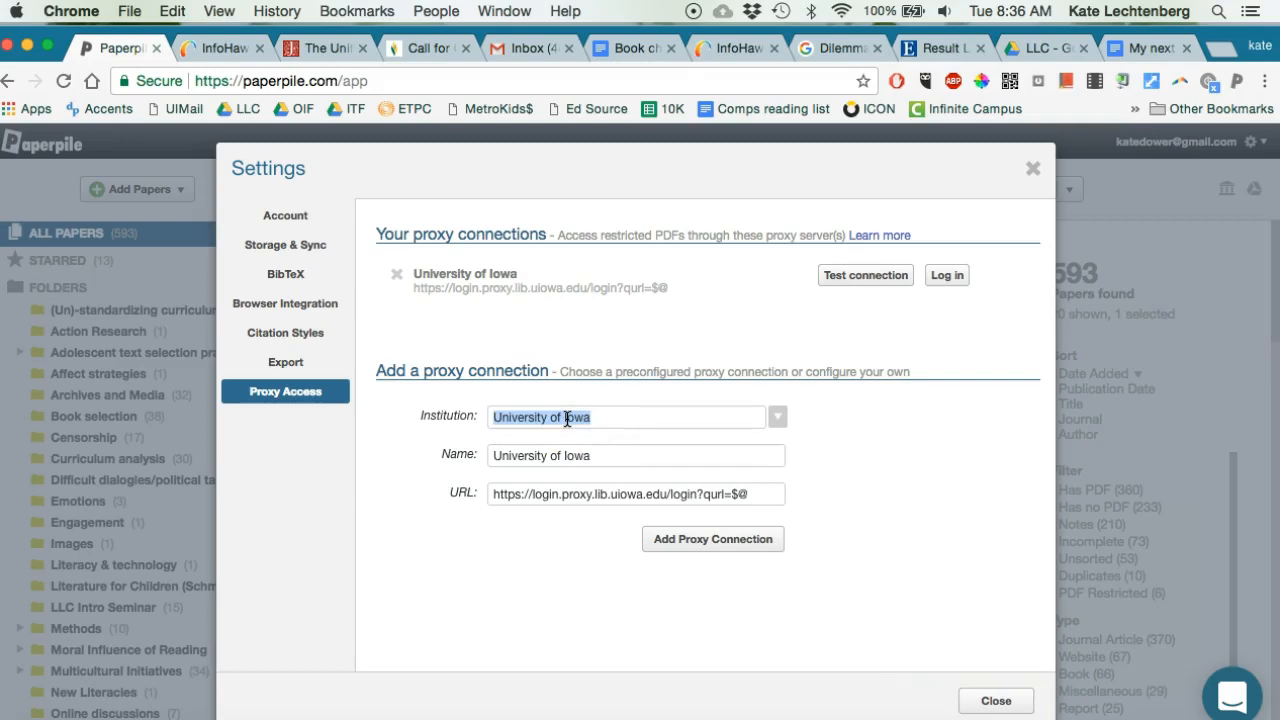
pyautogui.write('UNiversity of O')
pyautogui.press('BackSpace')
pyautogui.write('Iowa')
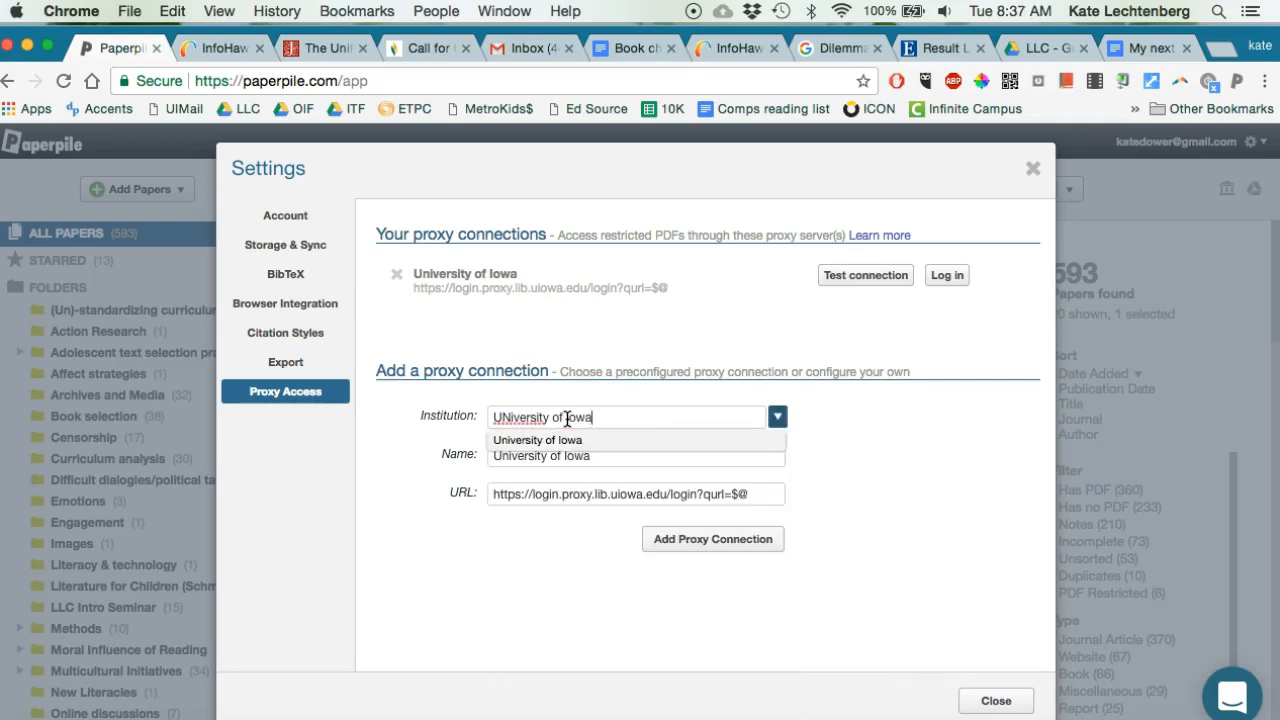
pyautogui.click(540, 440)
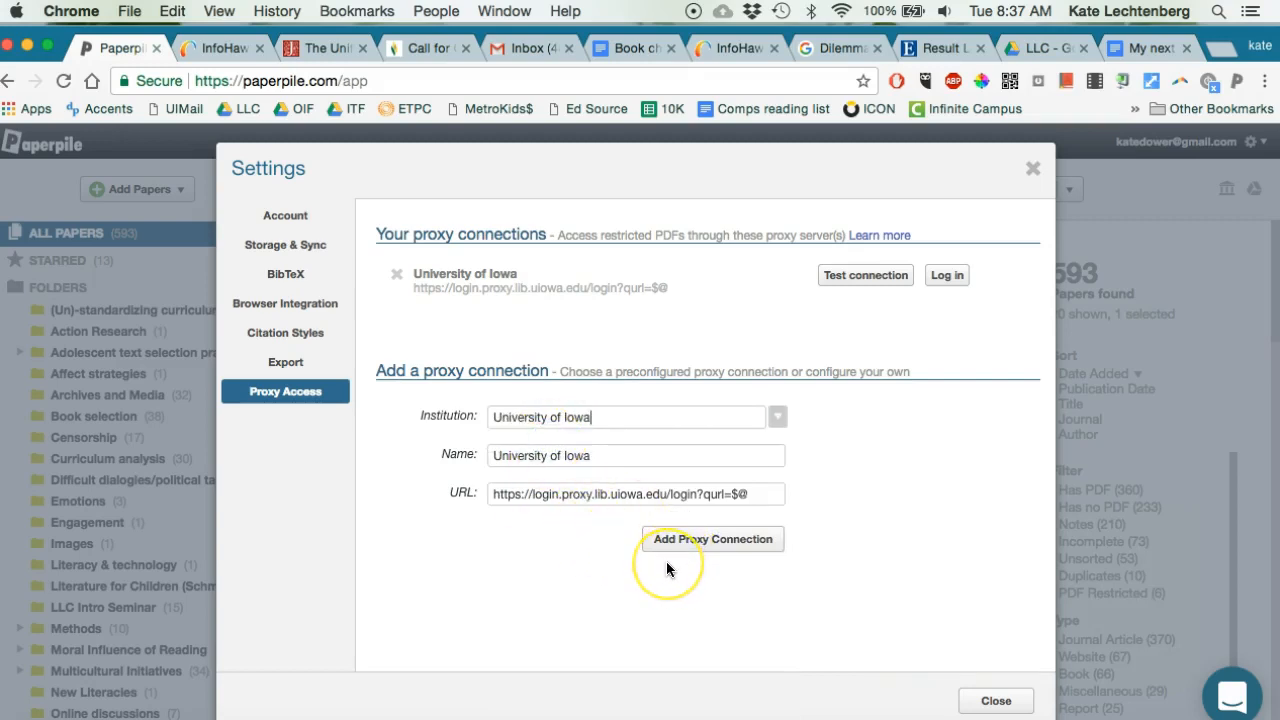
pyautogui.click(686, 541)
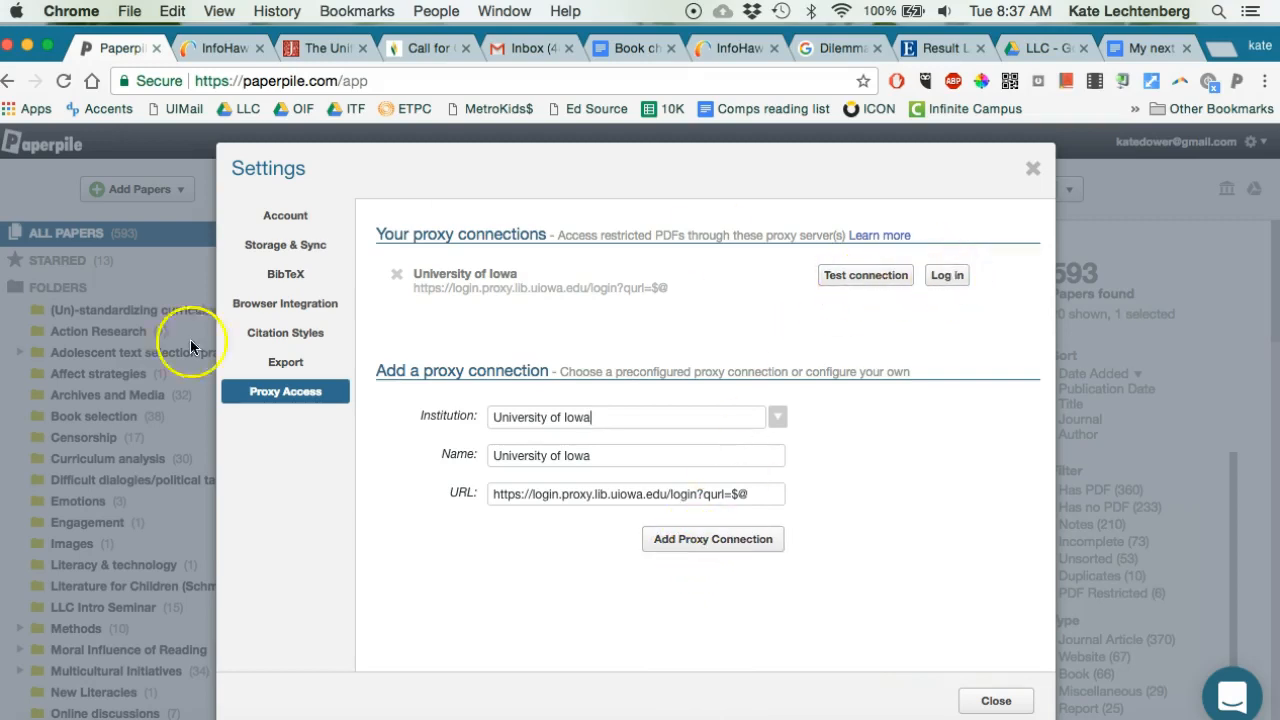
# - Check the citation style settings and choose Viewer with annotations (beta) as the preferred PDF viewer
pyautogui.click(255, 334)
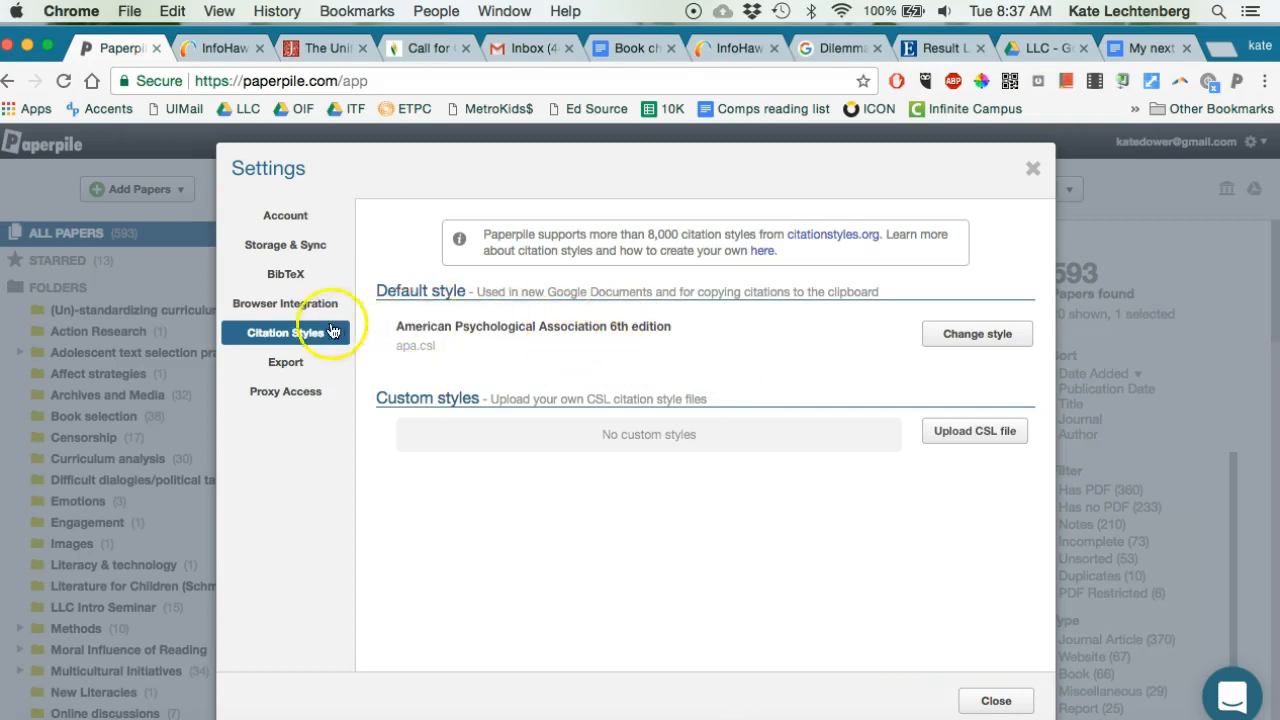
pyautogui.click(288, 304)
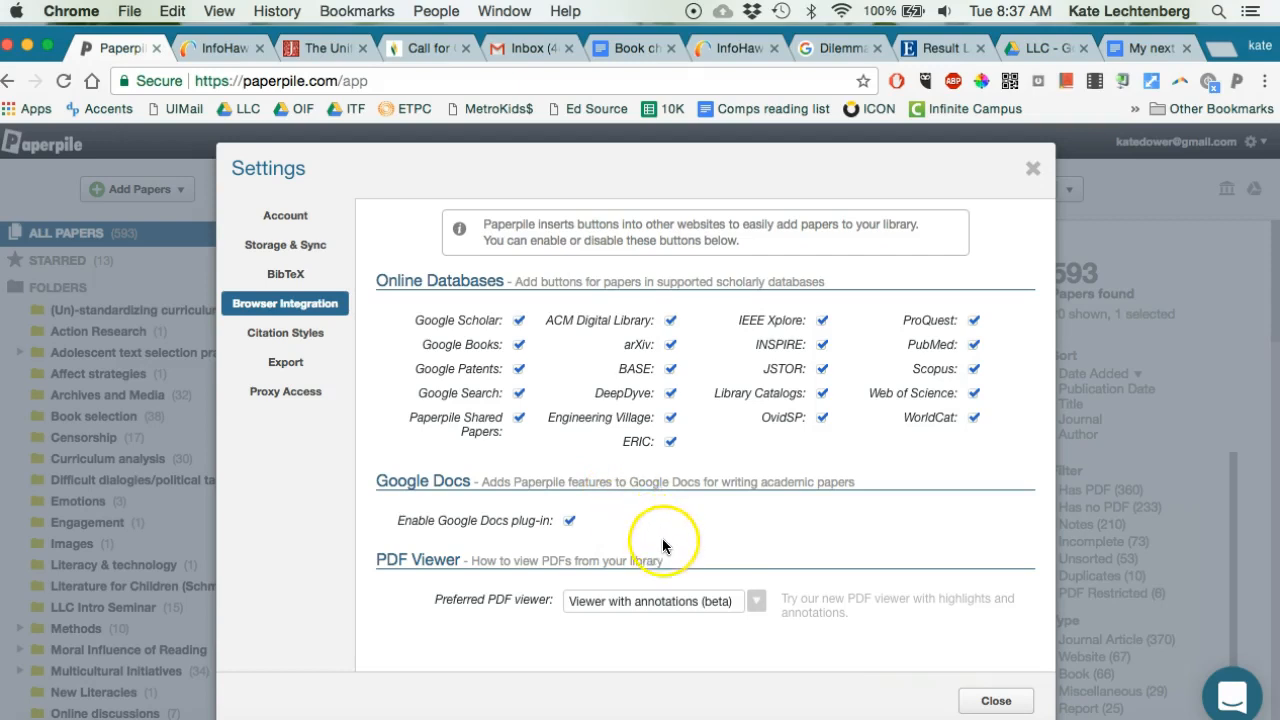
pyautogui.click(757, 602)
pyautogui.click(716, 650)
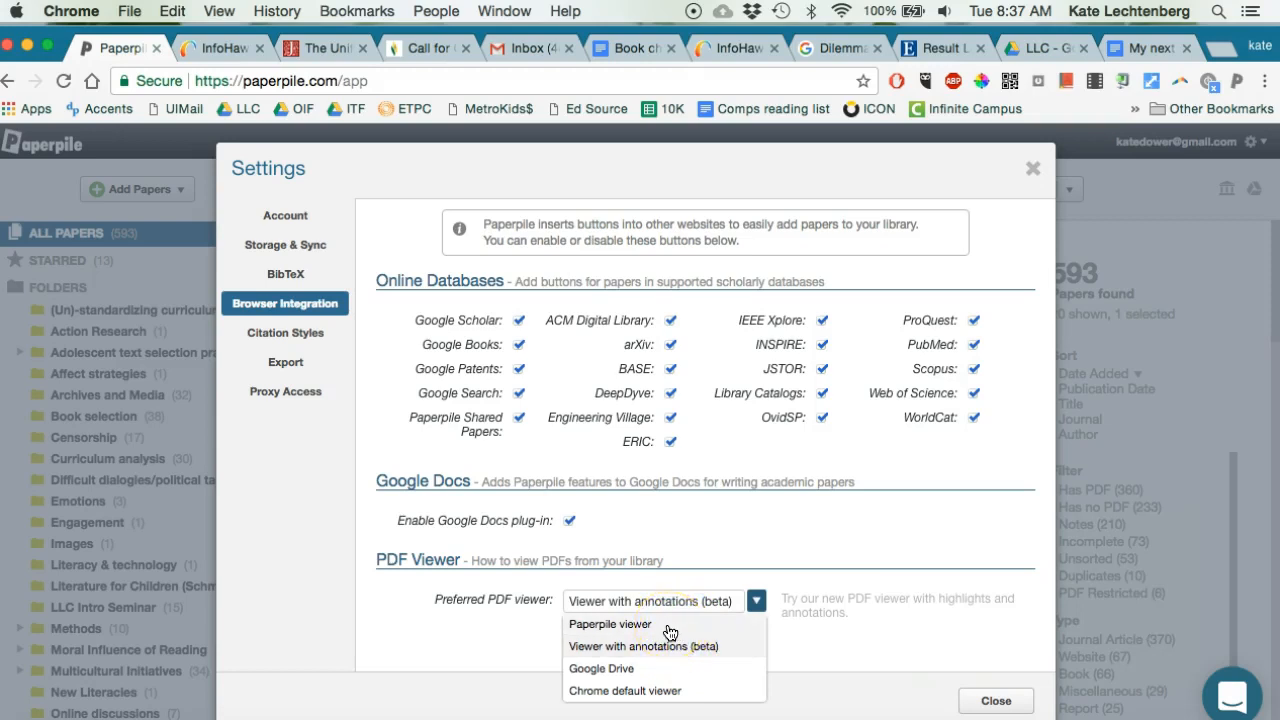
pyautogui.click(665, 656)
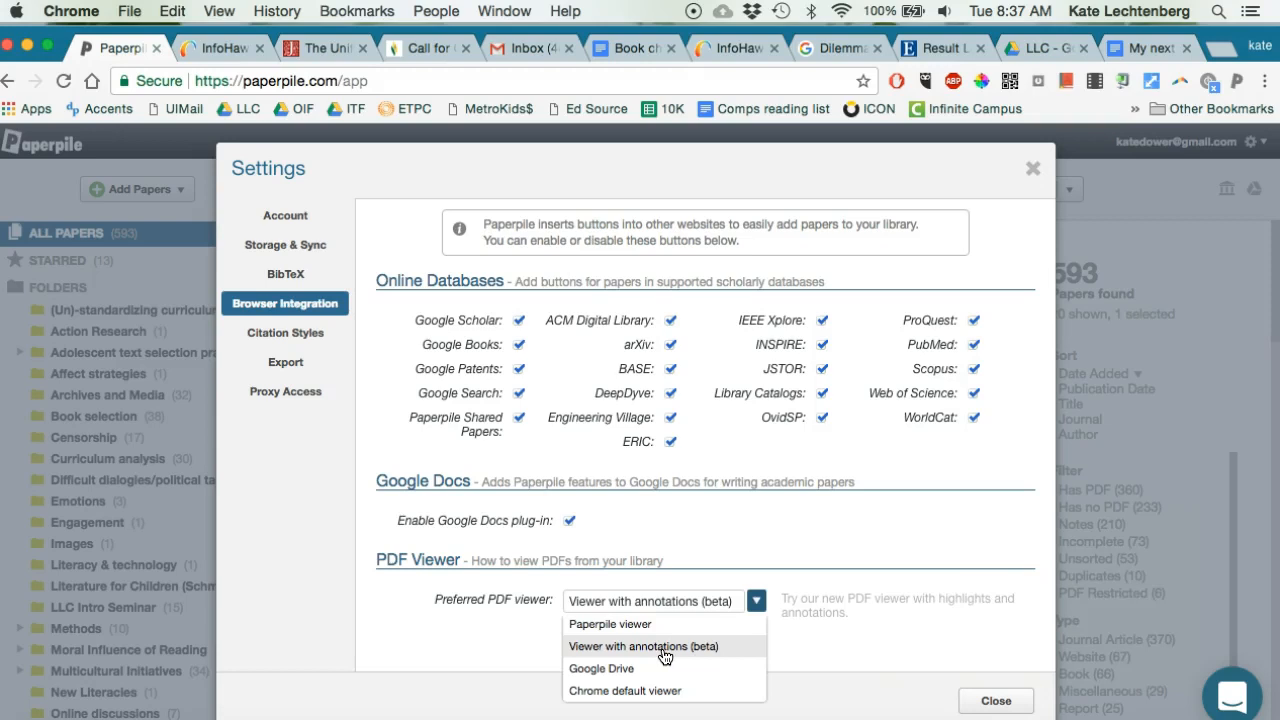
pyautogui.click(665, 656)
pyautogui.click(997, 703)
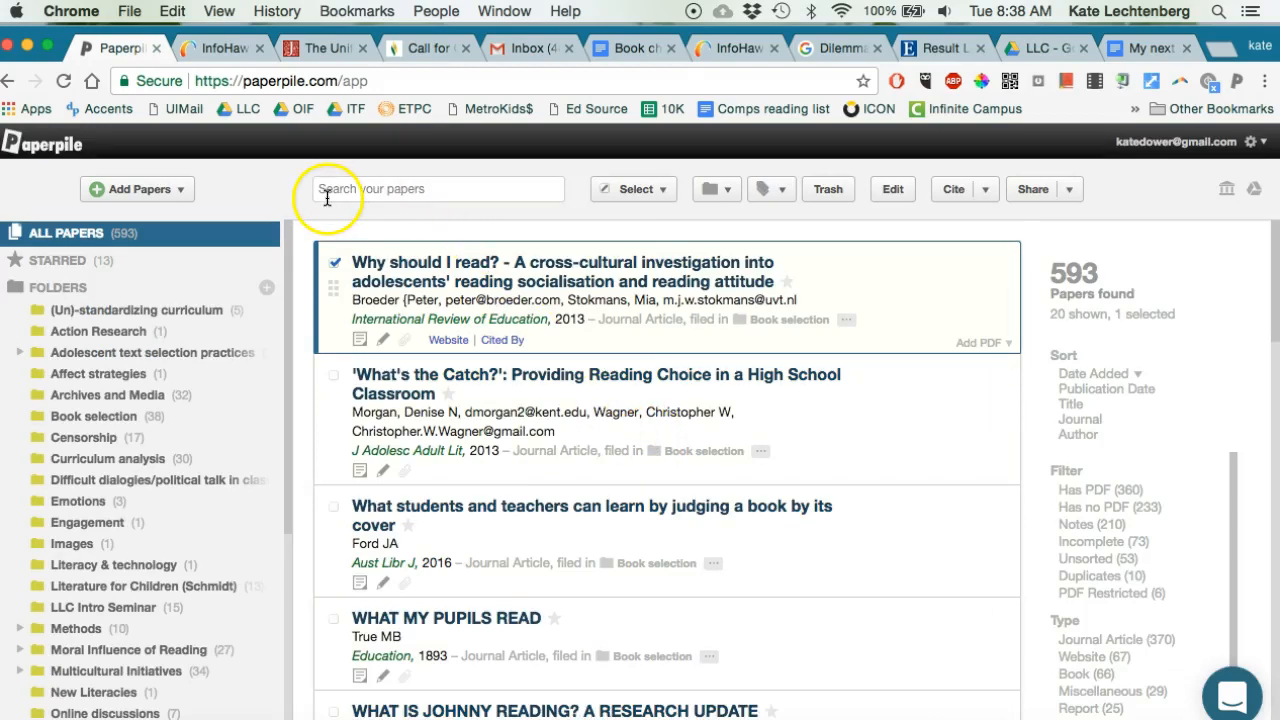
pyautogui.click(183, 200)
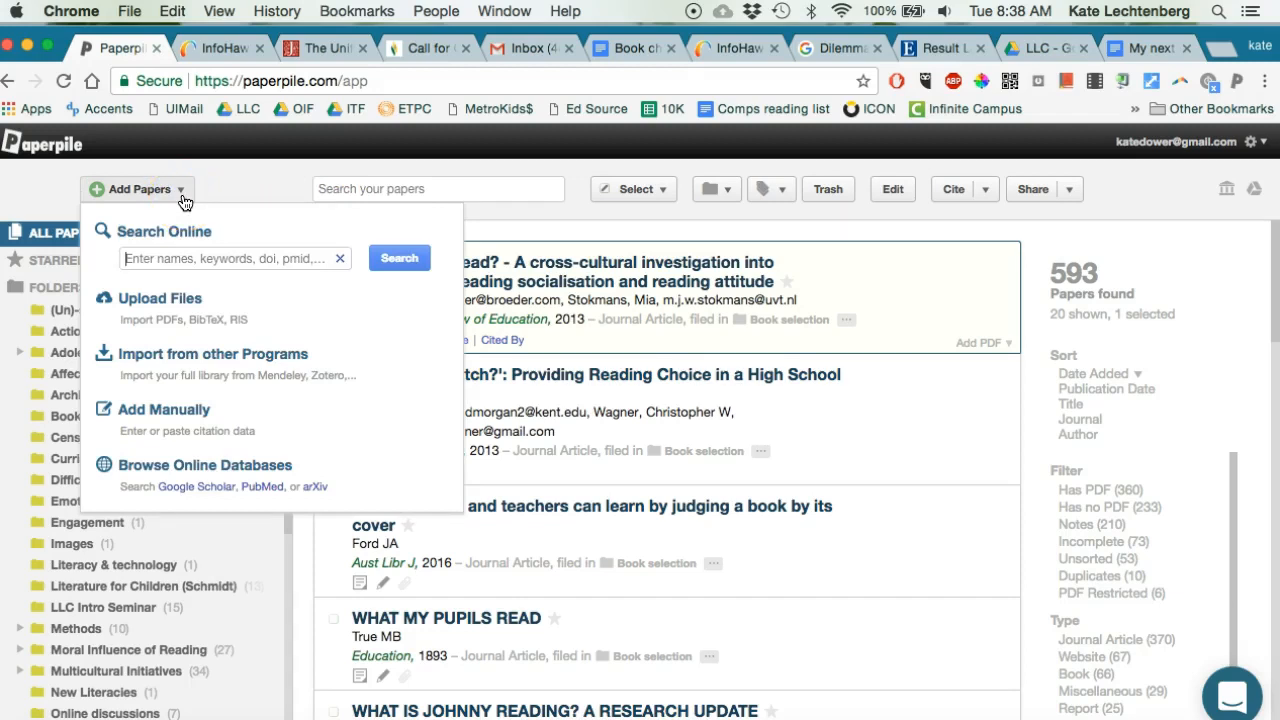
pyautogui.press('super+v')
pyautogui.hscroll(-8, 191, 258)
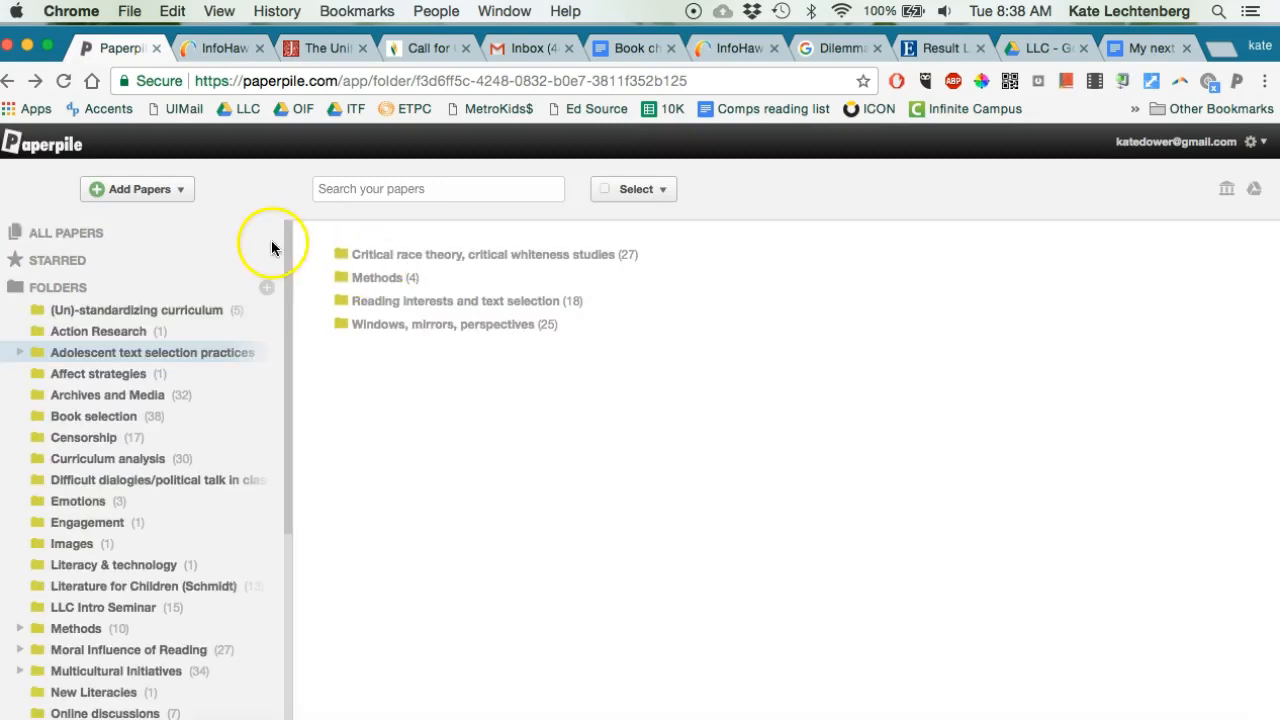
# - Search online for "Dilemmatic conversations: Some challenges of culturally responsive discourse in a high school English classroom" and add the matching paper to the library
pyautogui.click(157, 199)
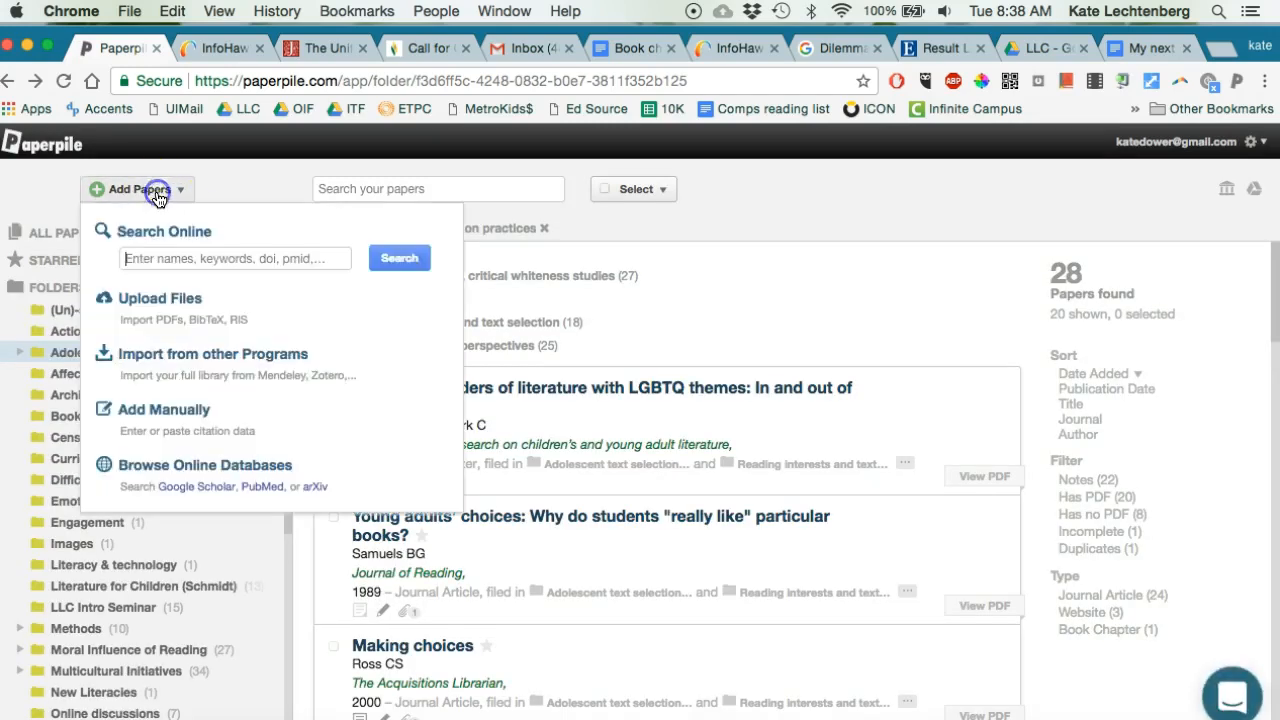
pyautogui.click(174, 252)
pyautogui.hotkey('ctrl', 'v')
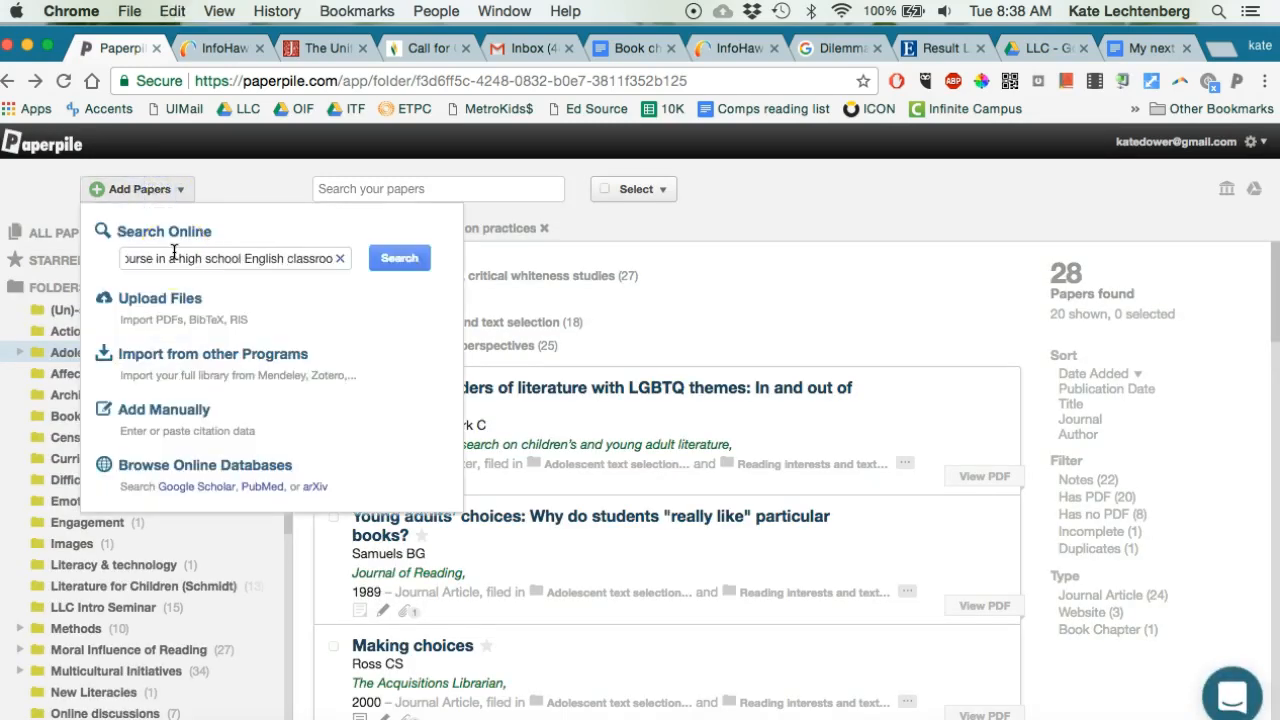
pyautogui.click(397, 258)
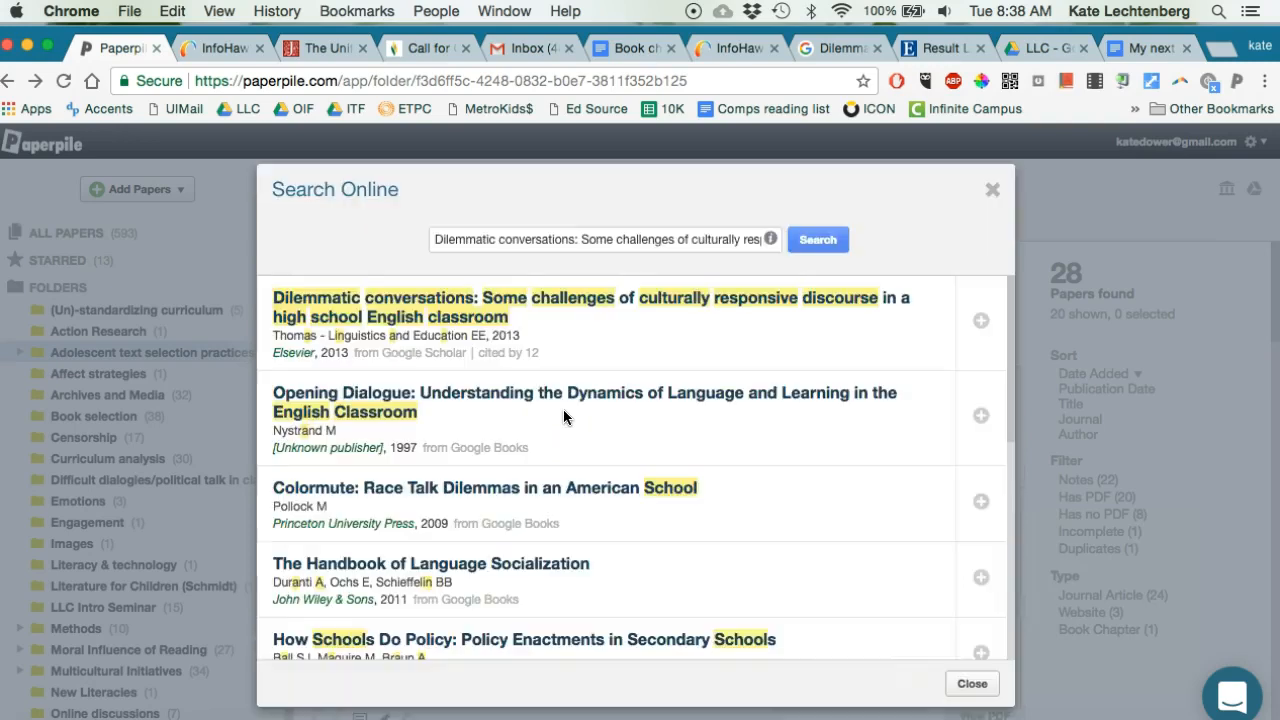
pyautogui.click(980, 320)
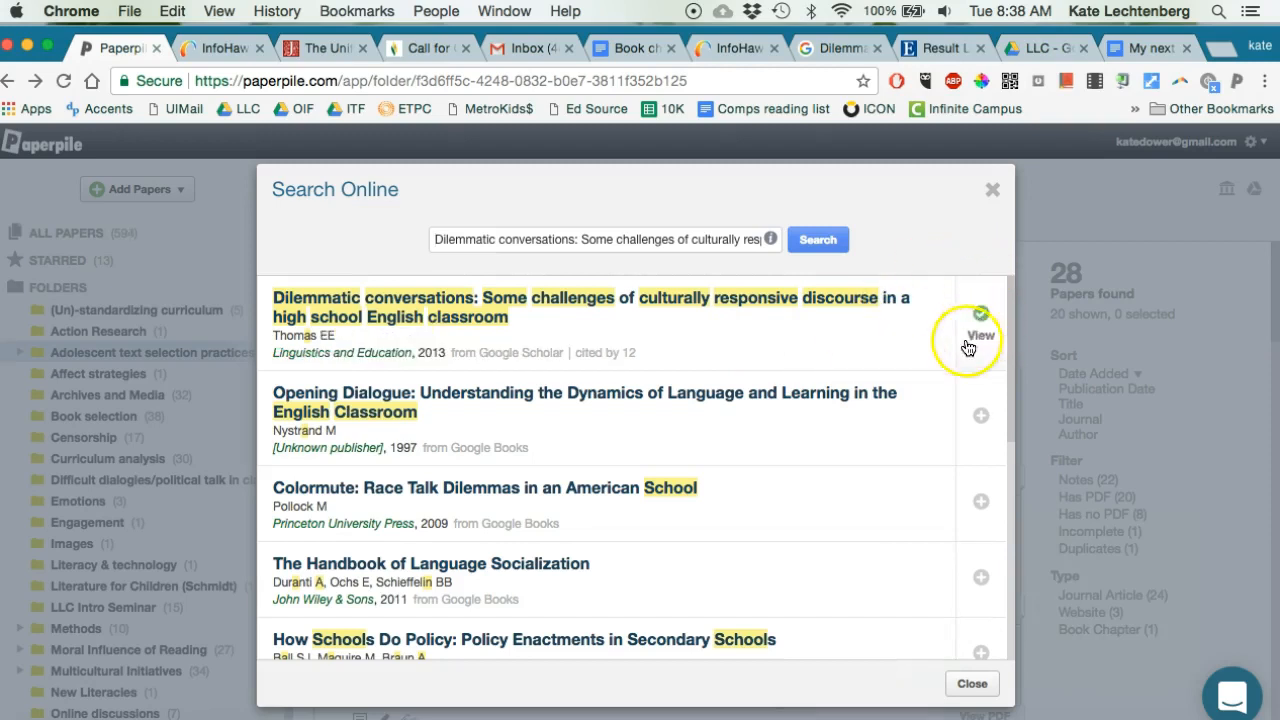
pyautogui.click(990, 191)
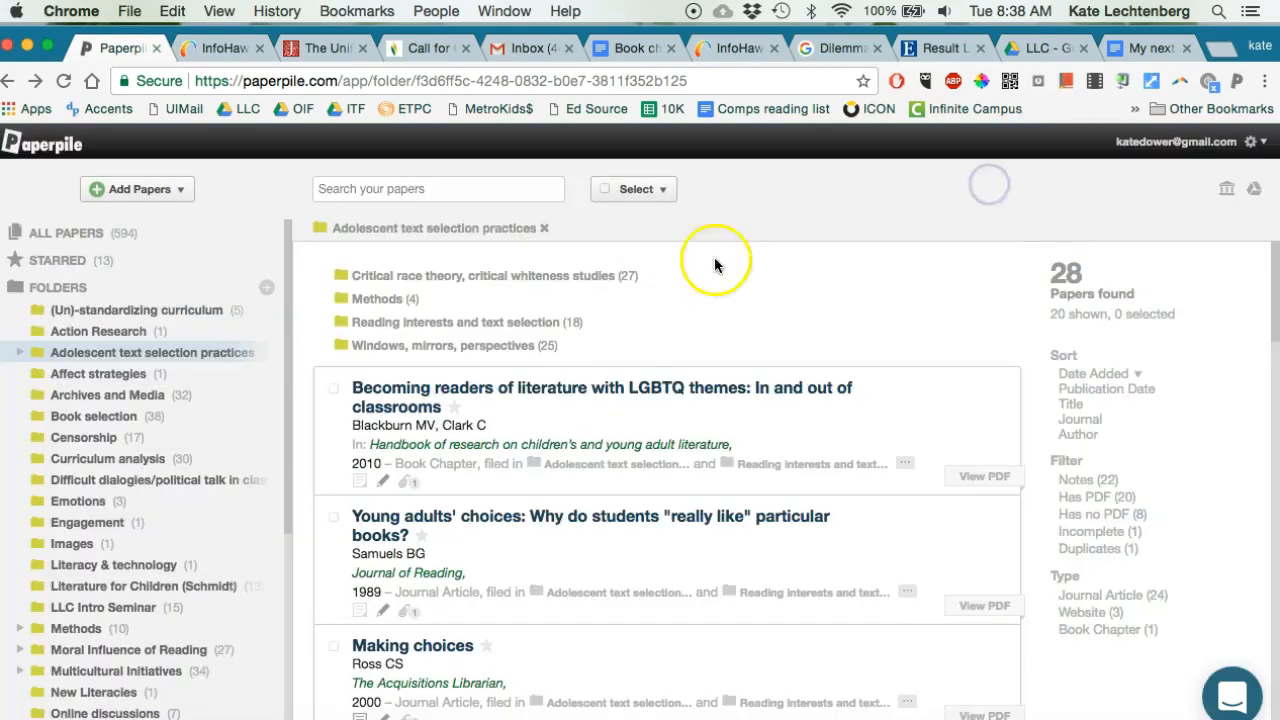
# - Edit the details of the "Dilemmatic conversations" paper in All Papers, clear both of its URLs, and save
pyautogui.click(545, 229)
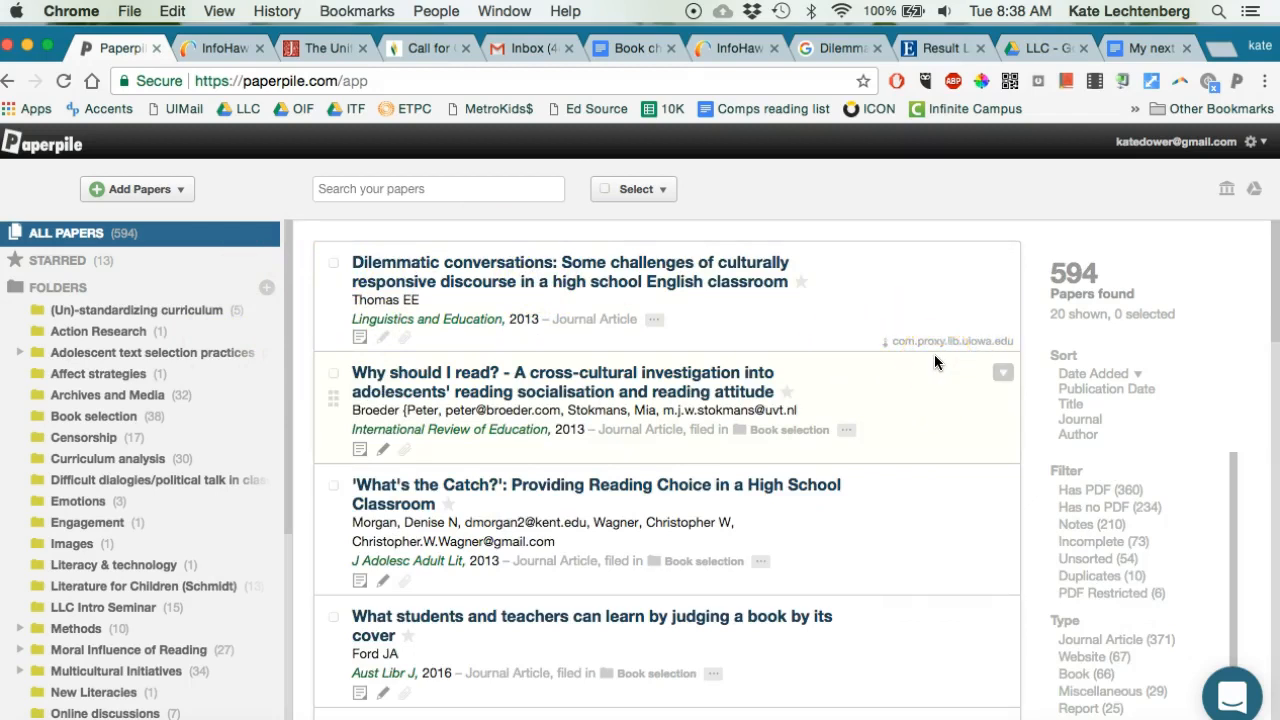
pyautogui.click(731, 284)
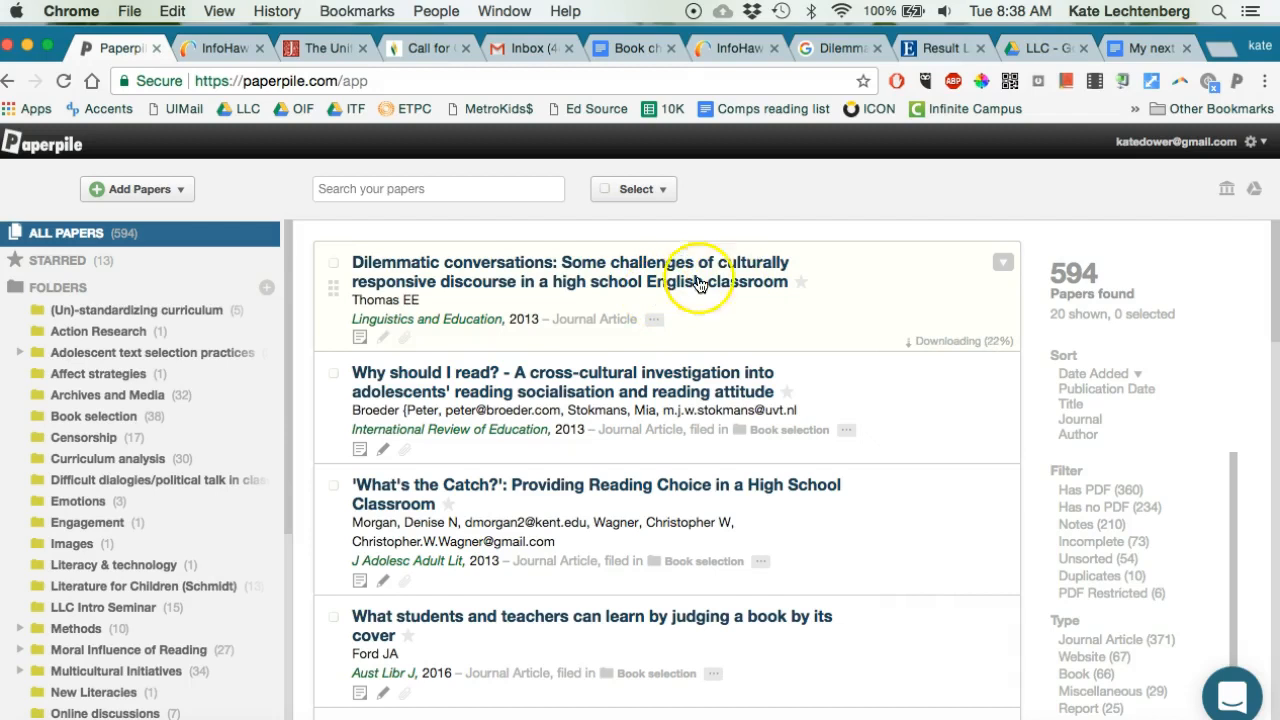
pyautogui.click(1003, 263)
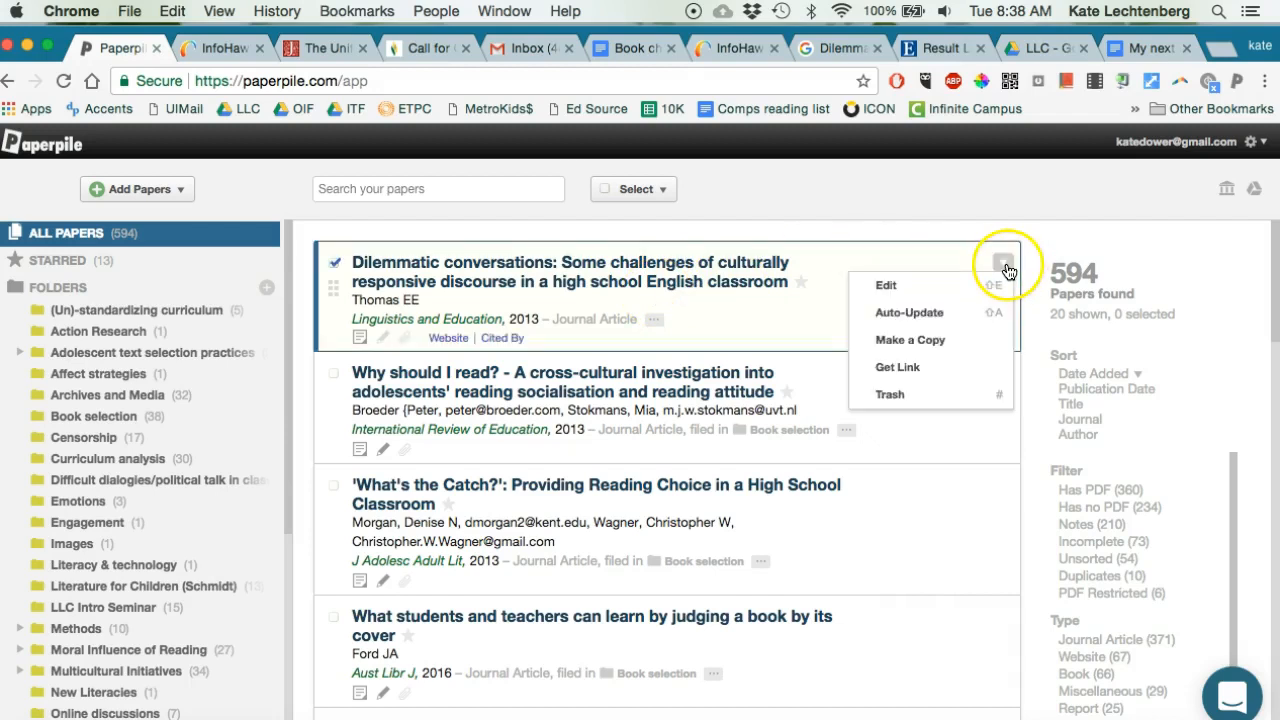
pyautogui.click(945, 291)
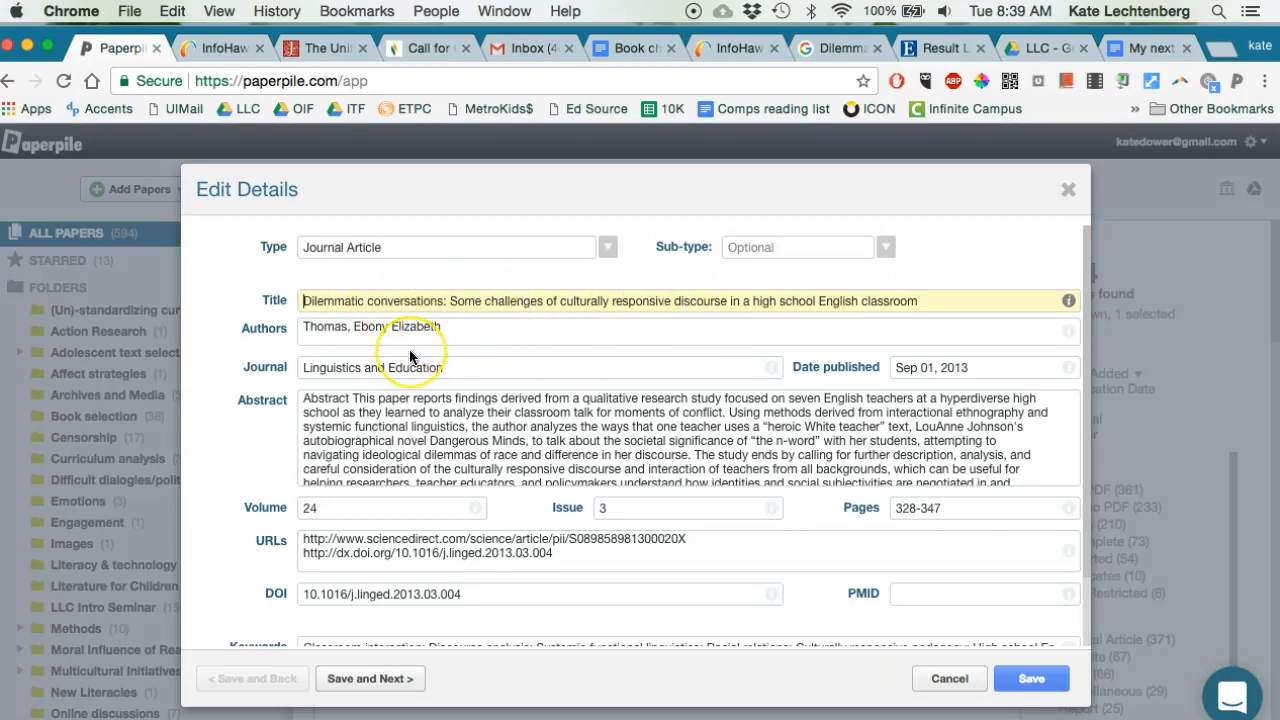
pyautogui.scroll(-1, 409, 349)
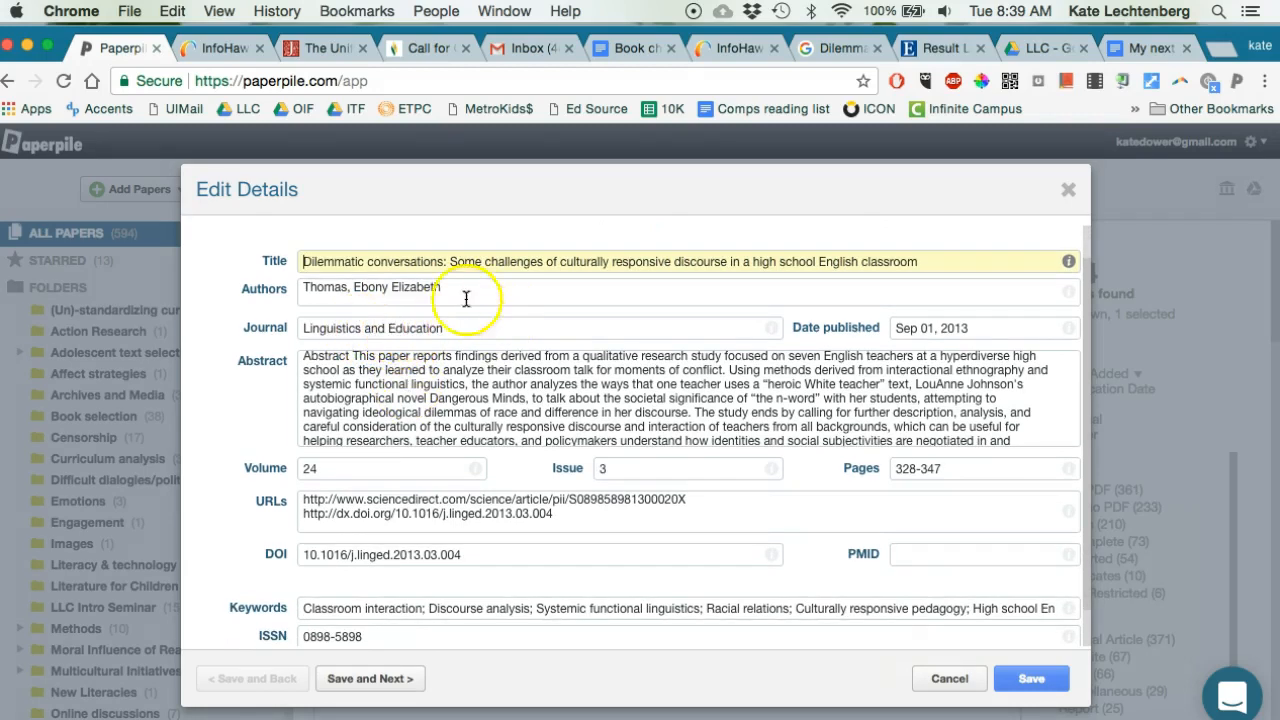
pyautogui.scroll(-1, 370, 450)
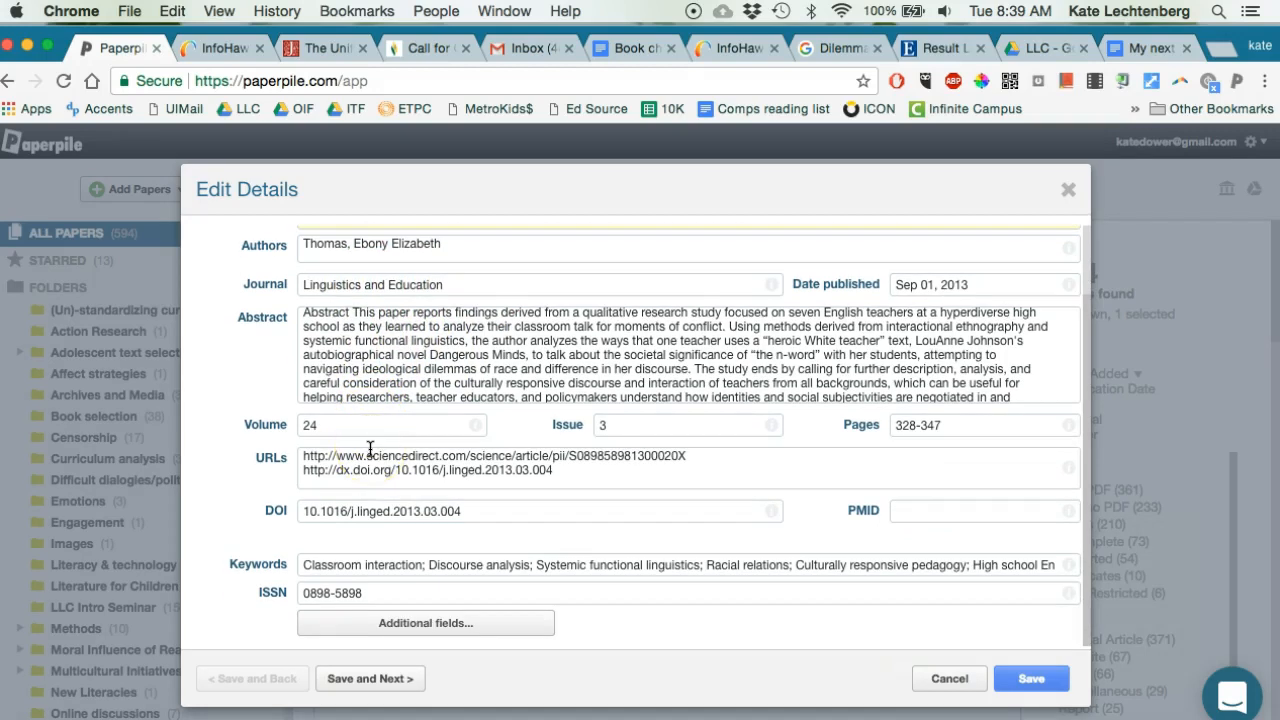
pyautogui.moveTo(304, 456); pyautogui.dragTo(589, 474)
pyautogui.press('BackSpace')
pyautogui.scroll(1, 589, 474)
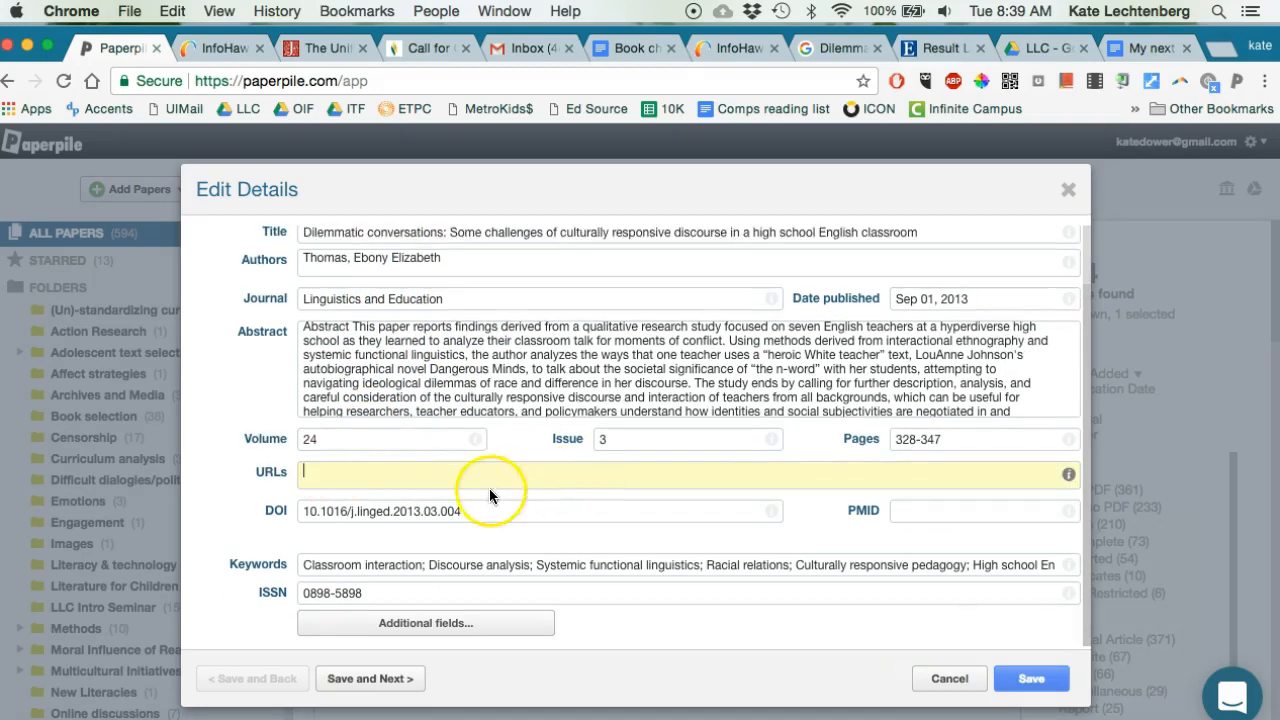
pyautogui.click(450, 478)
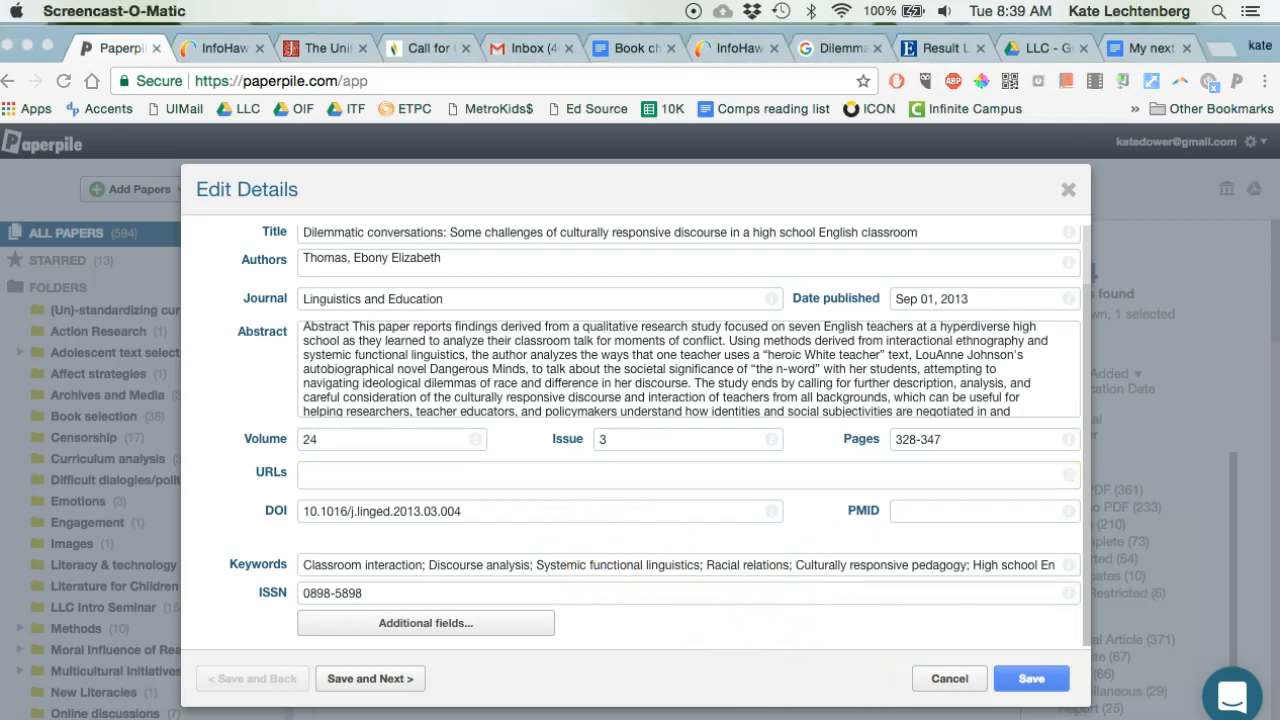
pyautogui.click(1040, 683)
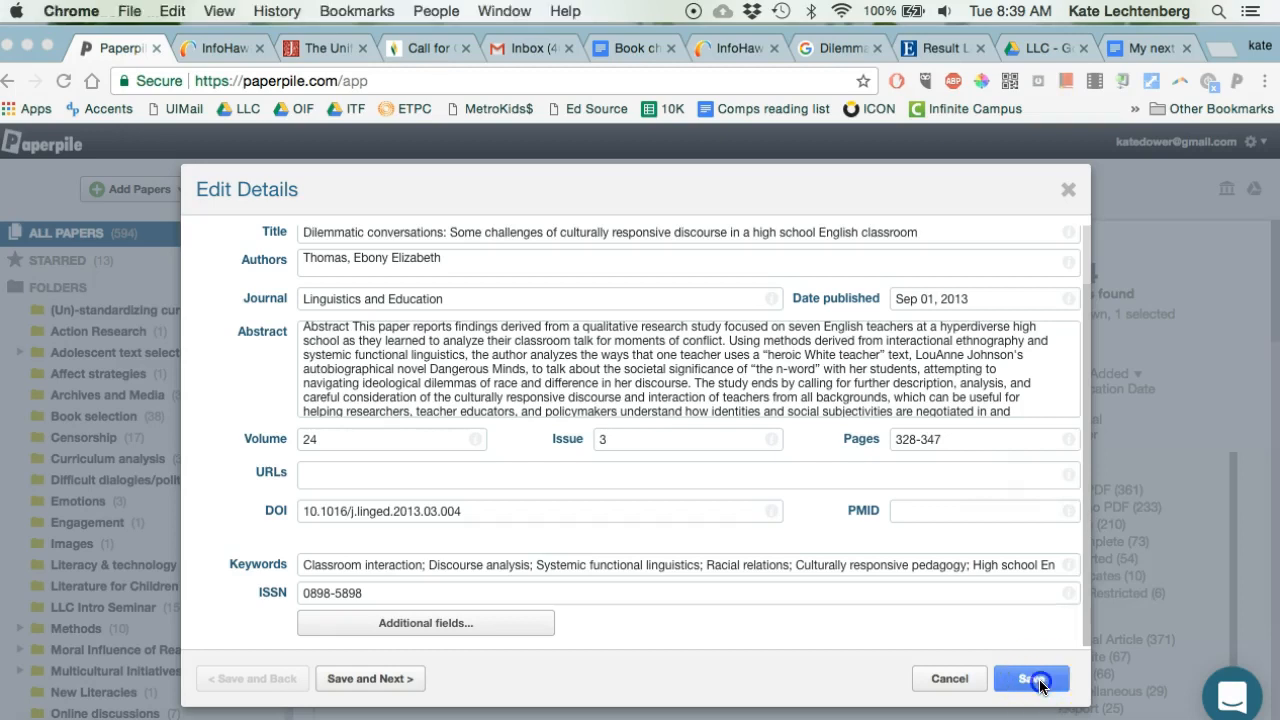
pyautogui.click(1025, 679)
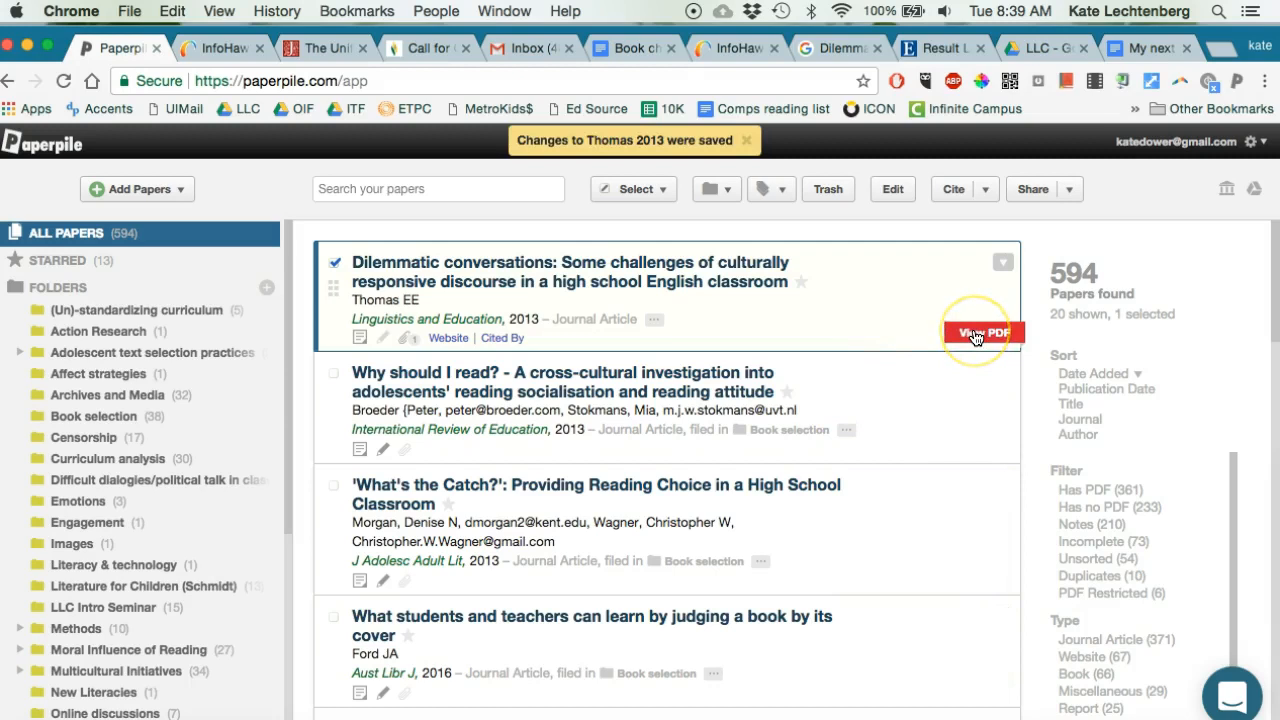
# - Send the "Dilemmatic conversations" paper to the trash
pyautogui.click(1002, 262)
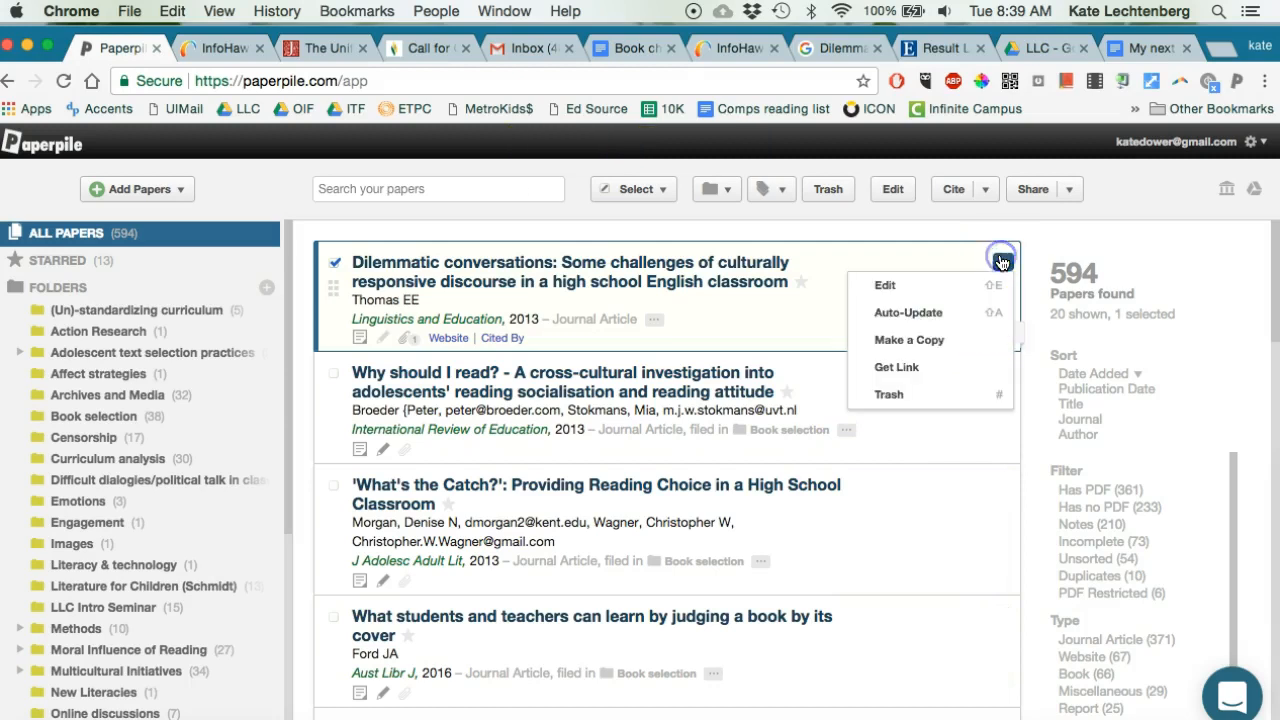
pyautogui.click(915, 399)
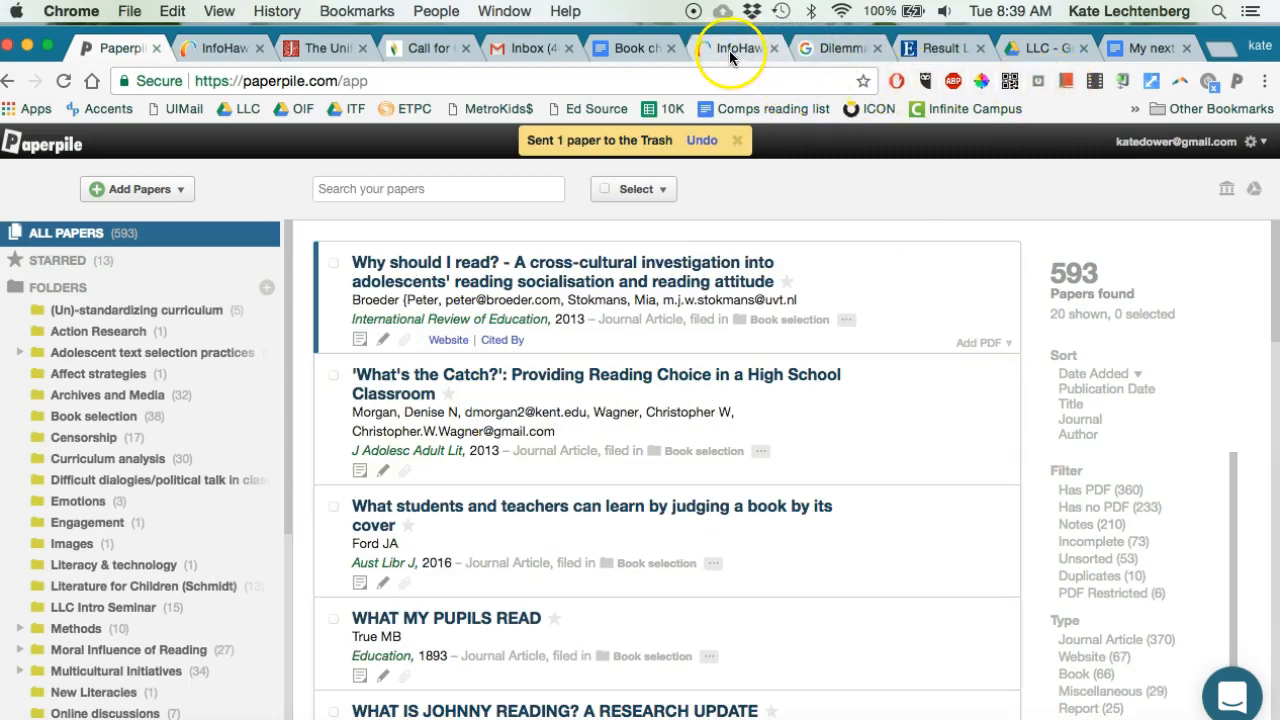
# - Look over the options for adding papers and the citation details of the "Why should I read?" article, leaving everything unedited
pyautogui.click(172, 190)
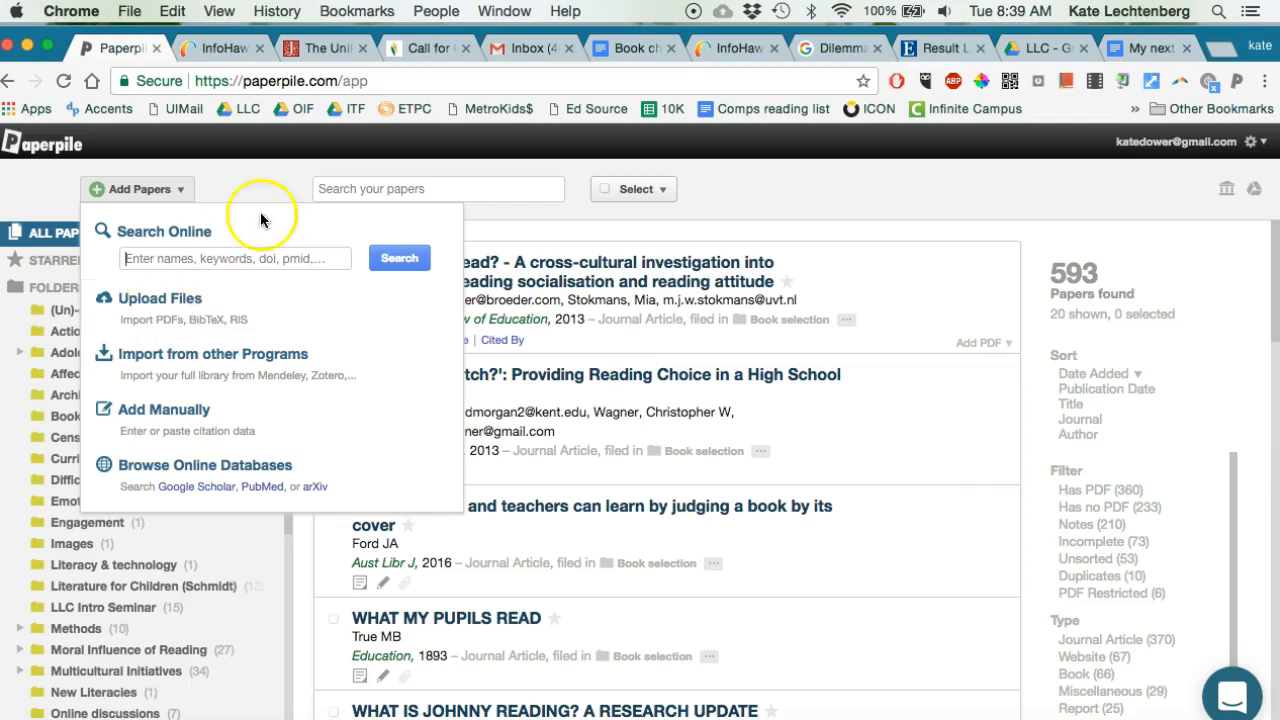
pyautogui.click(557, 235)
pyautogui.click(1003, 264)
pyautogui.click(943, 278)
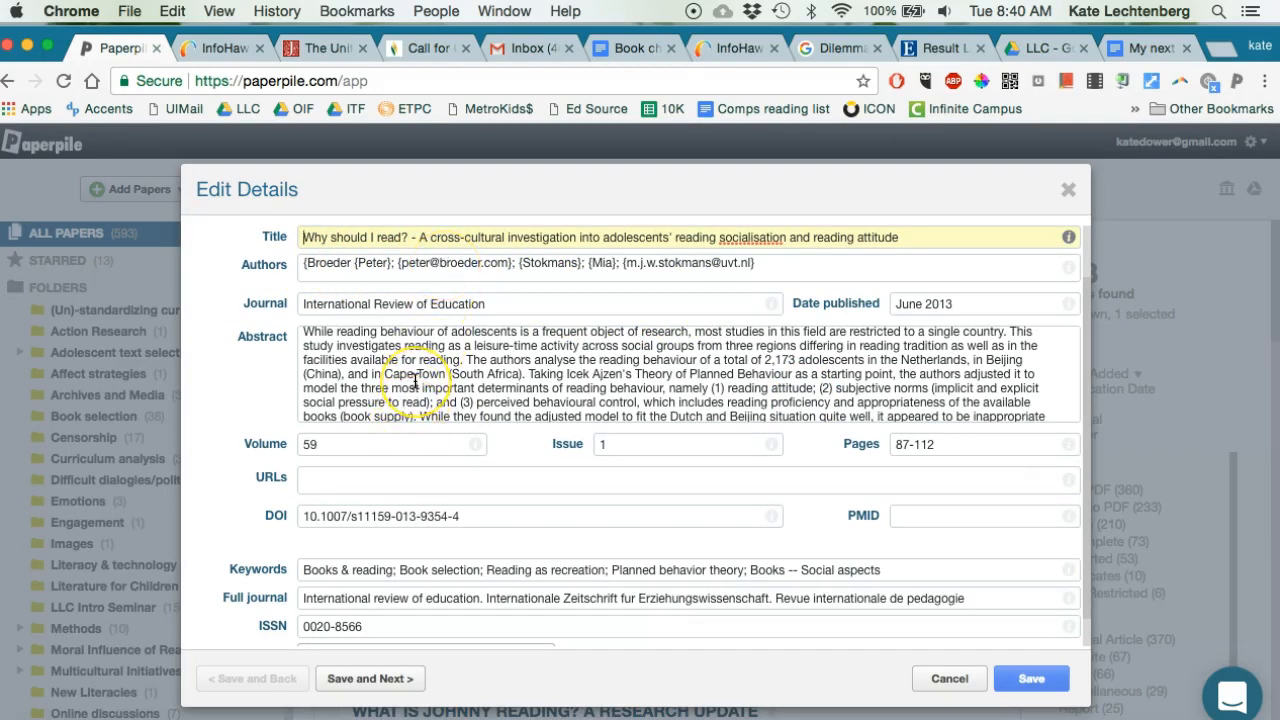
pyautogui.click(955, 678)
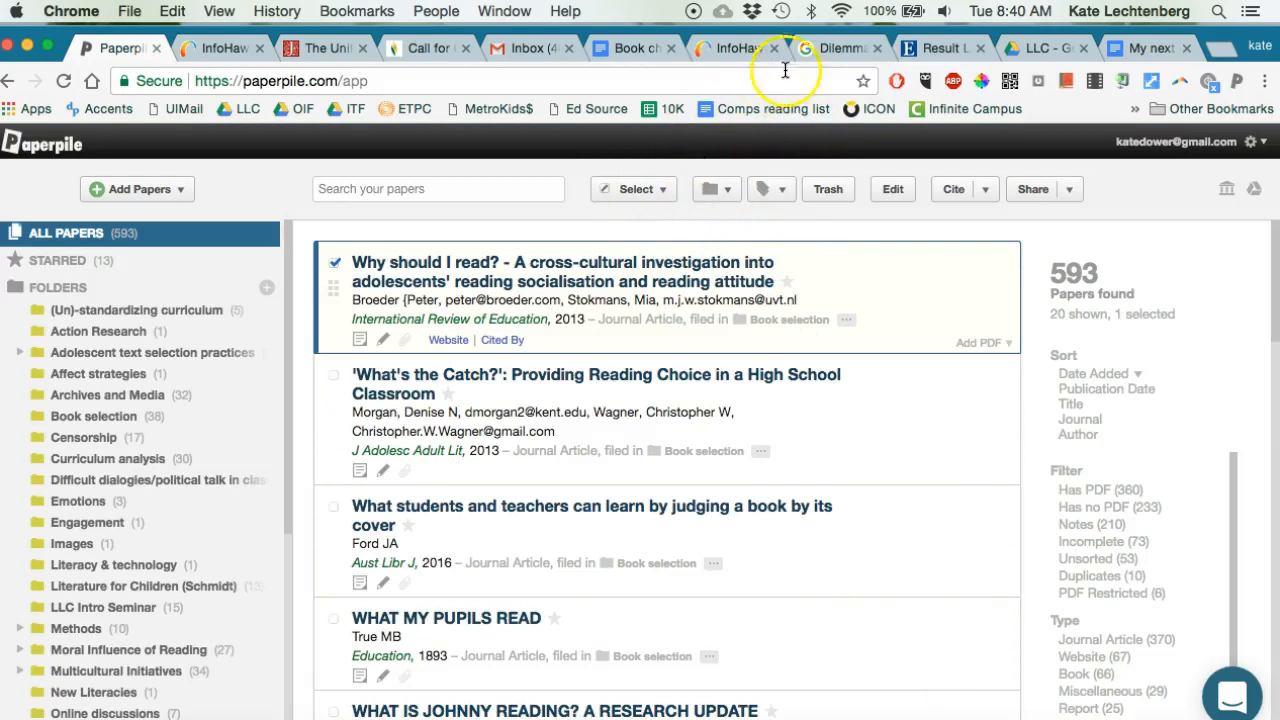
# - Add the "Dilemmatic conversations" PDF result from the Google search results to the Paperpile library
pyautogui.click(825, 52)
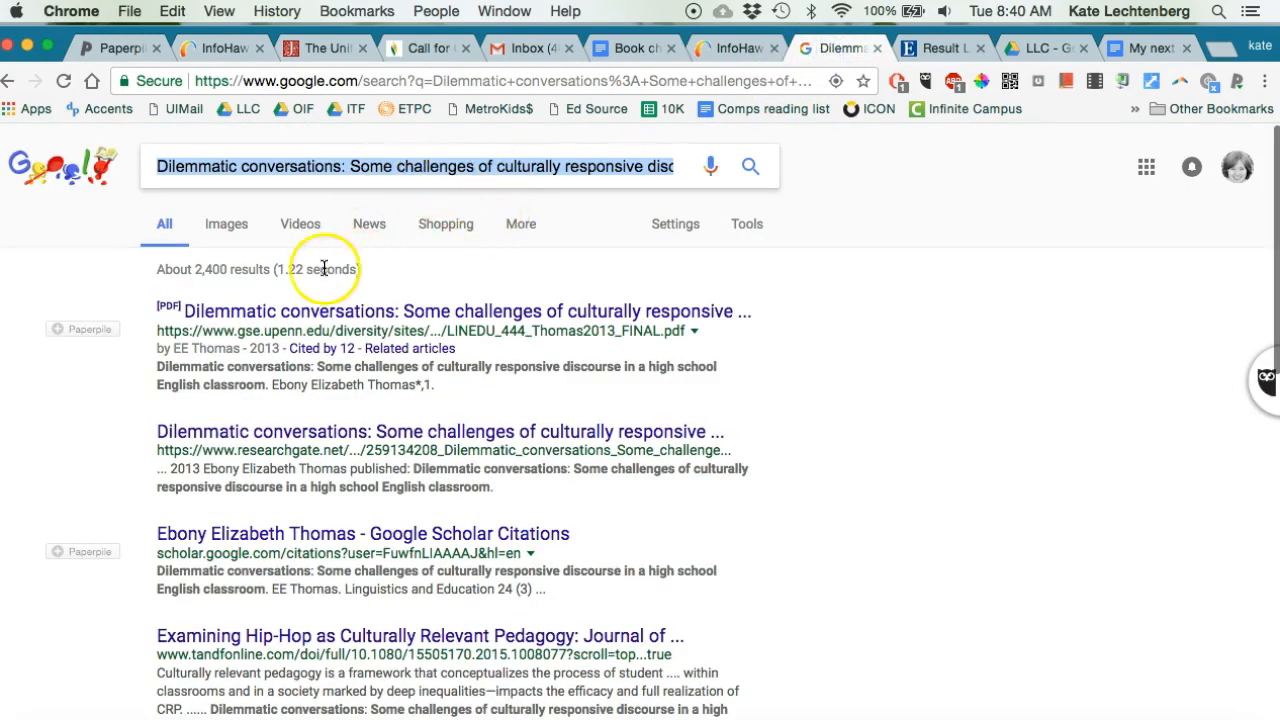
pyautogui.click(80, 338)
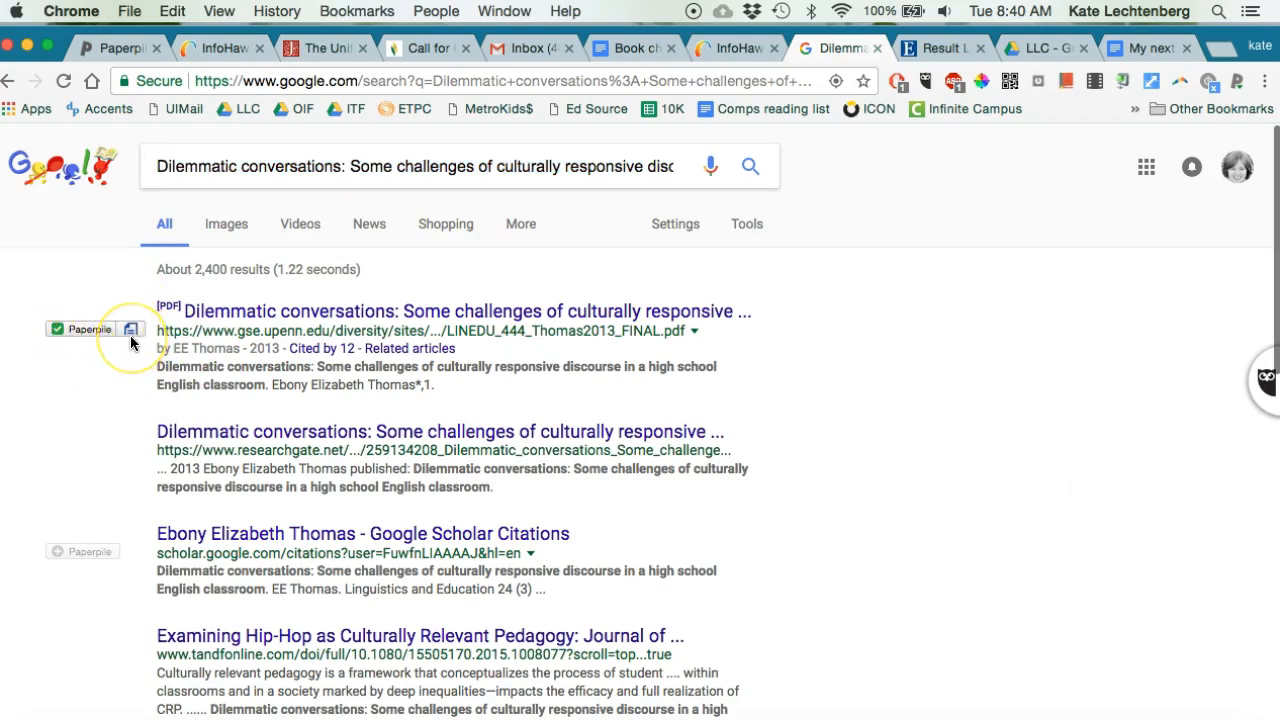
pyautogui.click(131, 332)
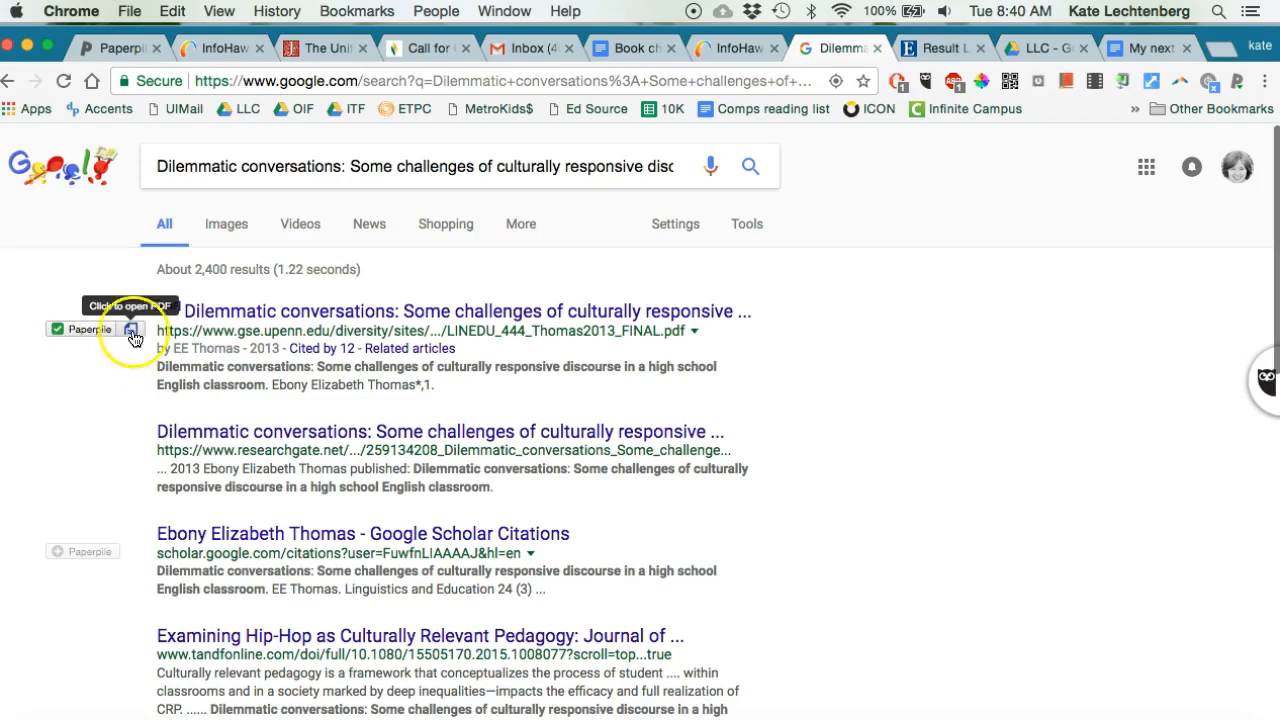
# - Examine the EBSCOhost results page for a way to import its articles into Paperpile
pyautogui.click(932, 50)
pyautogui.scroll(3, 610, 250)
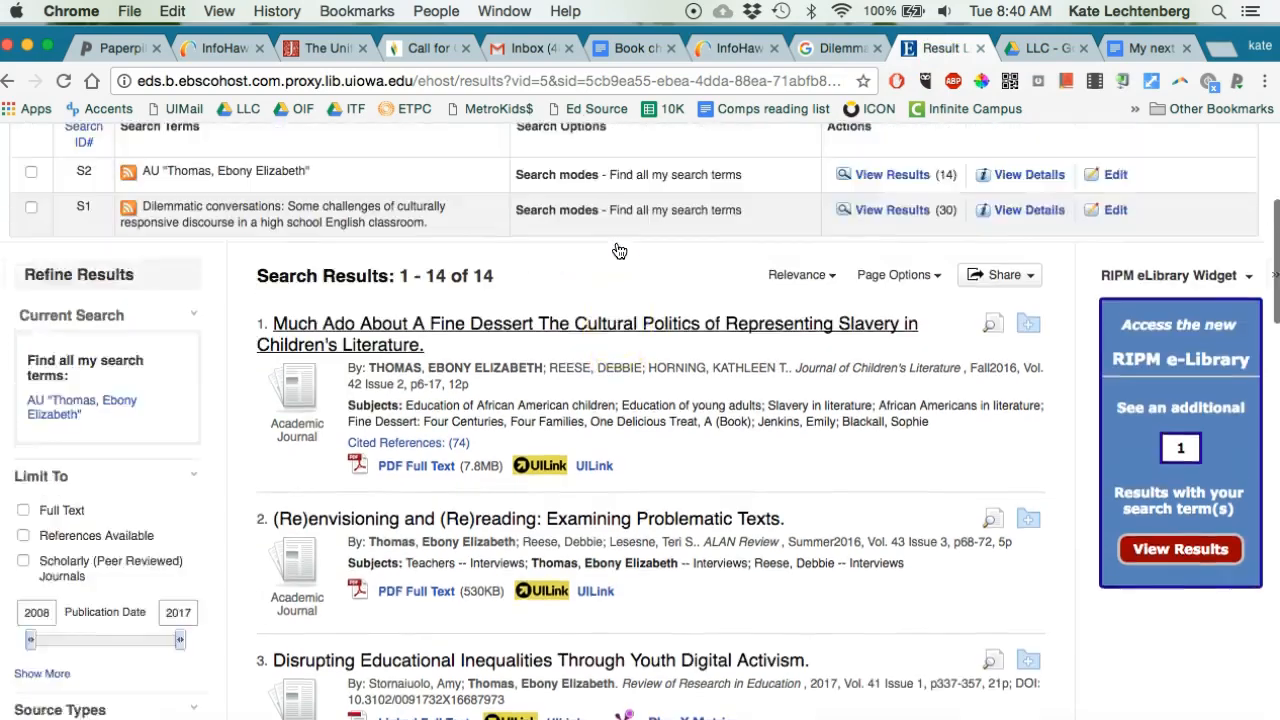
pyautogui.scroll(3, 618, 250)
pyautogui.scroll(-5, 618, 250)
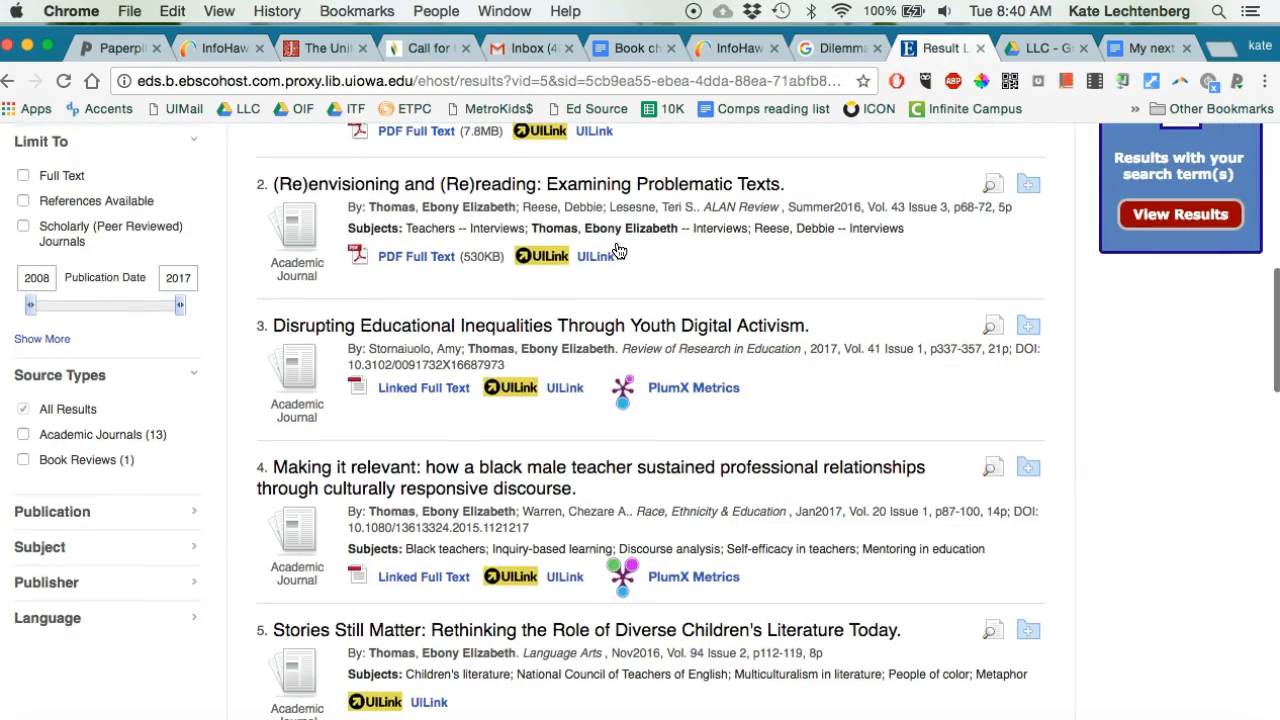
pyautogui.scroll(-3, 618, 250)
pyautogui.scroll(10, 618, 250)
pyautogui.click(308, 213)
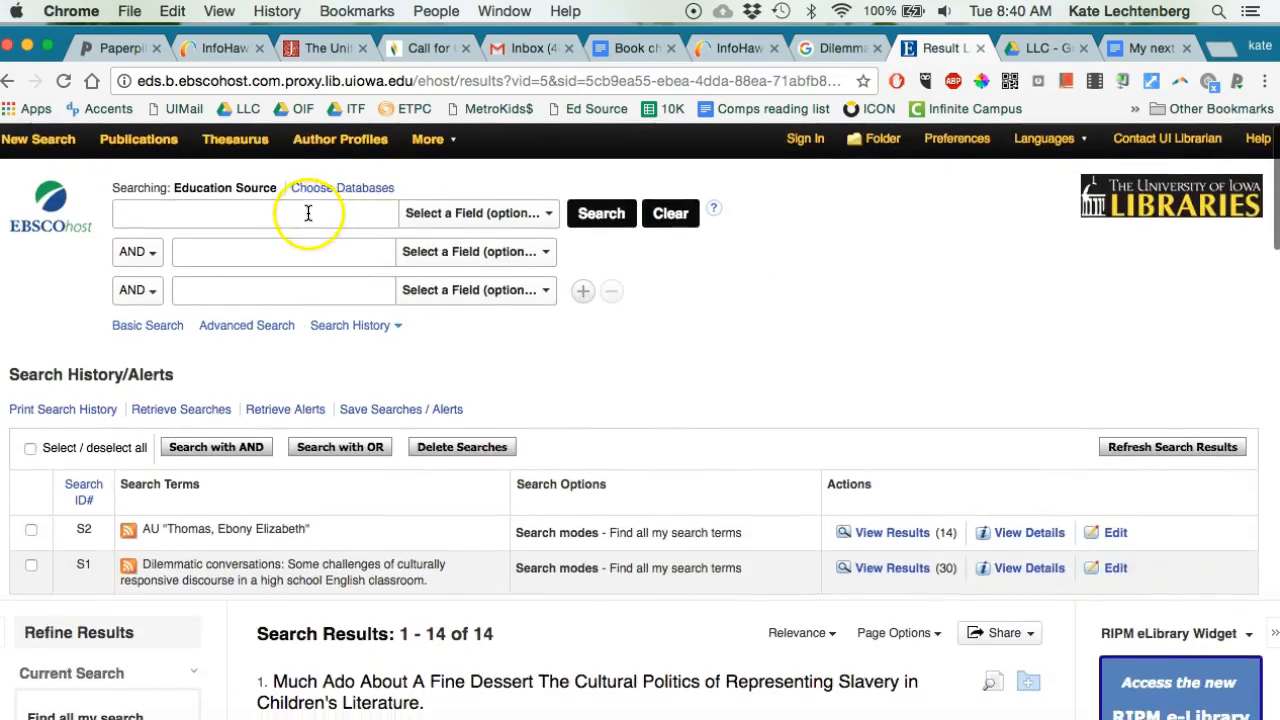
pyautogui.scroll(-15, 308, 213)
pyautogui.scroll(-5, 308, 213)
pyautogui.scroll(15, 448, 130)
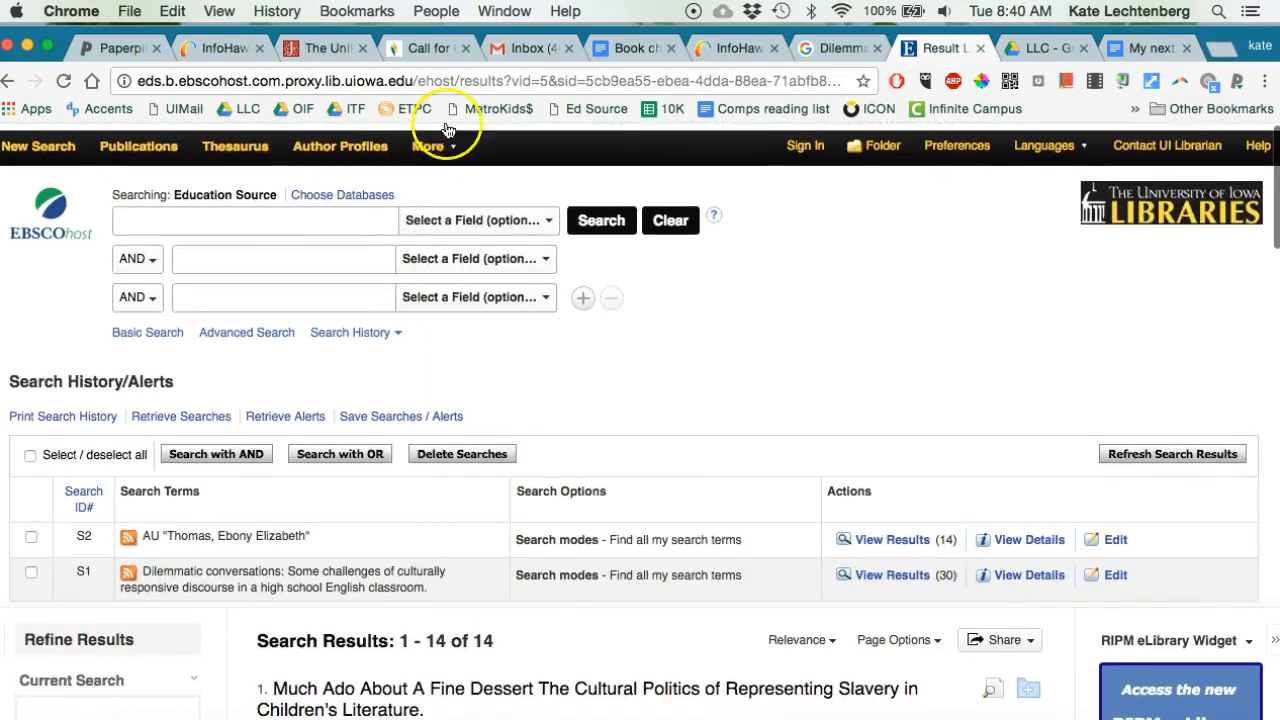
# - Add "The Unifying Power of a Whole-School Read" from the InfoHawk results to Paperpile and check its entry in the library
pyautogui.click(728, 48)
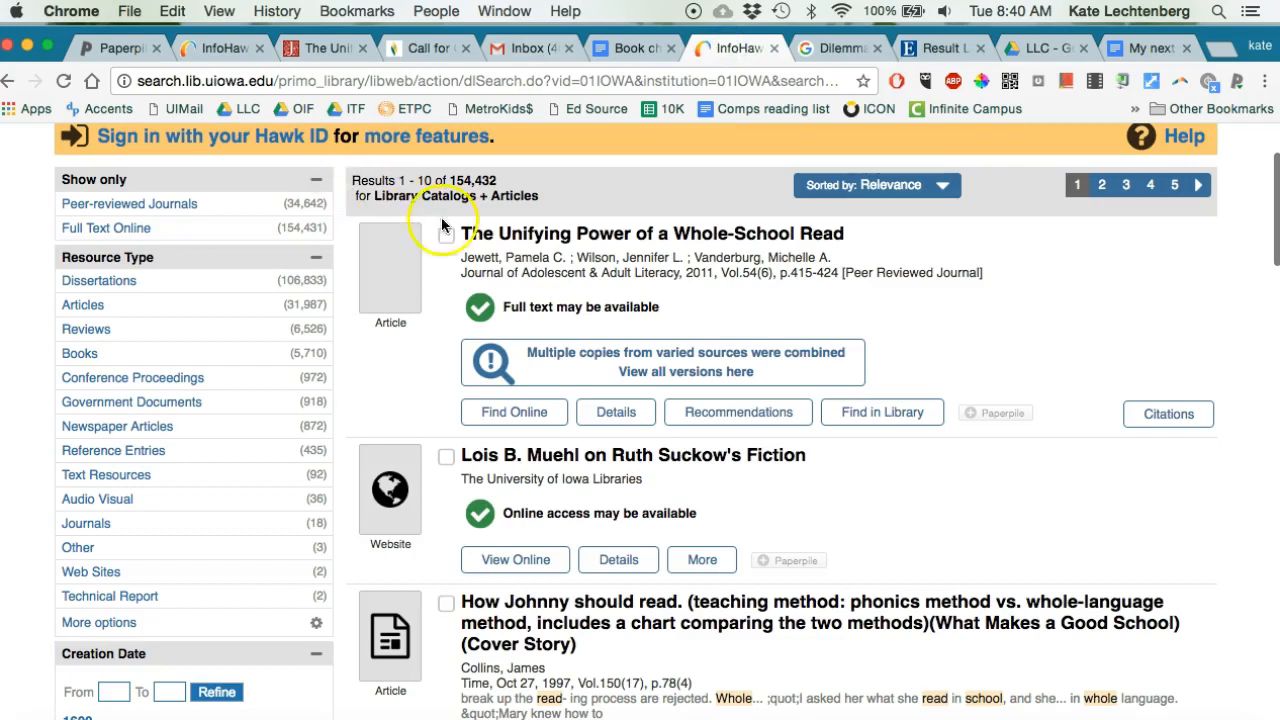
pyautogui.click(981, 419)
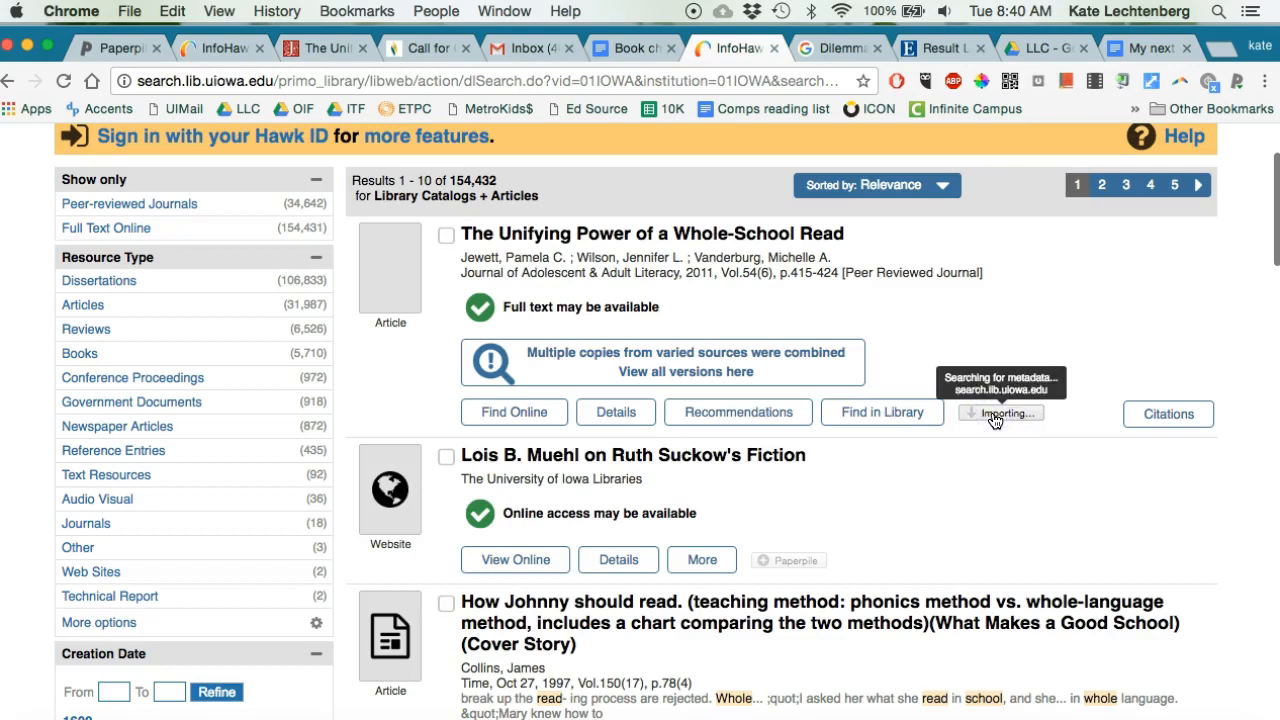
pyautogui.click(910, 348)
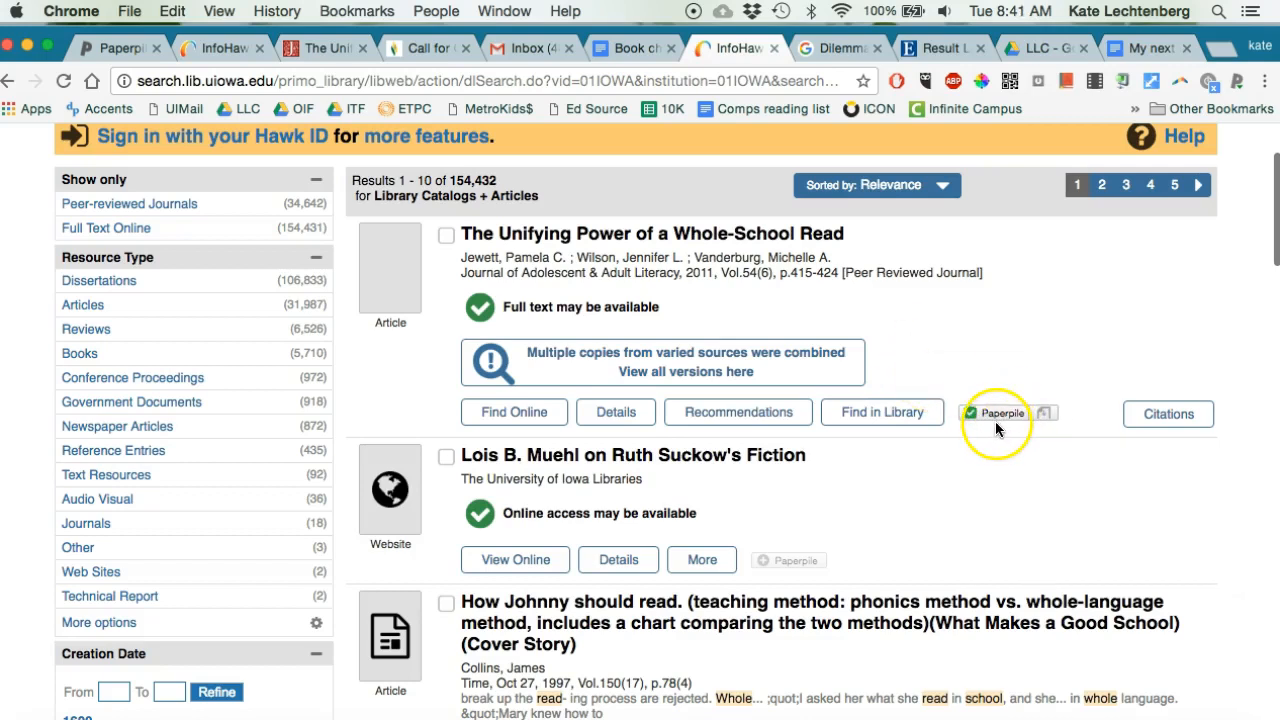
pyautogui.click(115, 48)
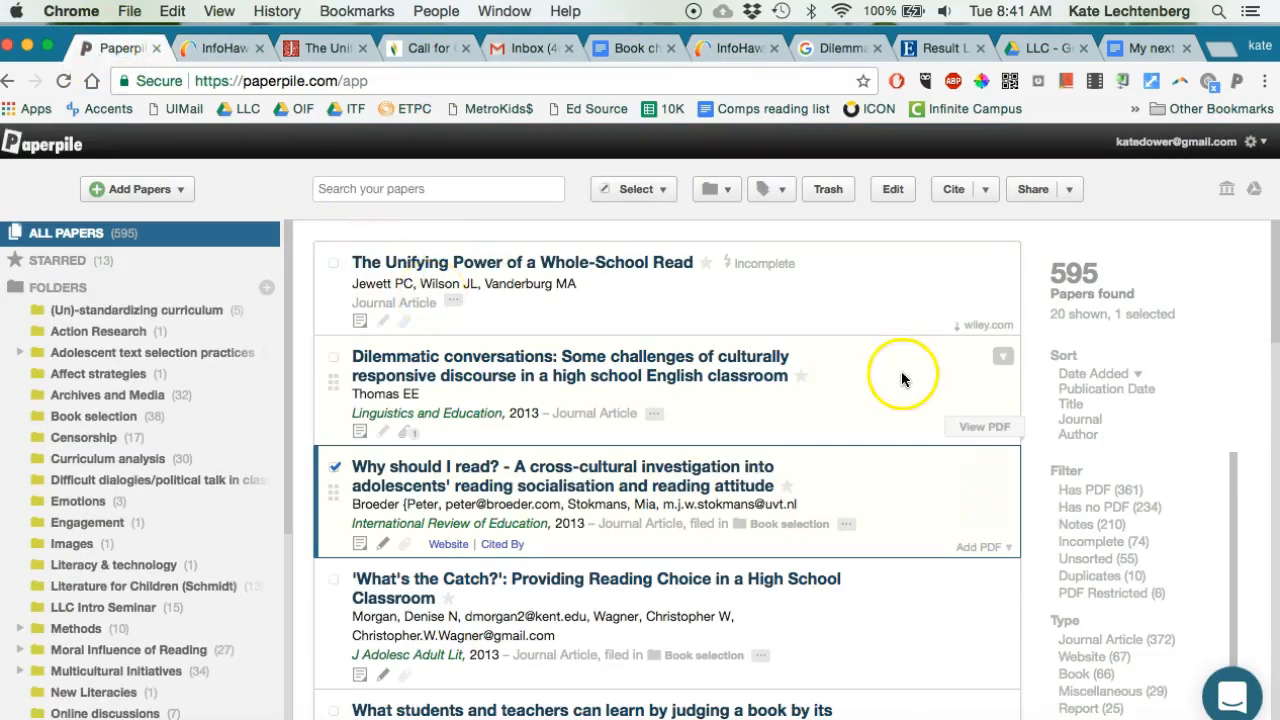
pyautogui.click(953, 331)
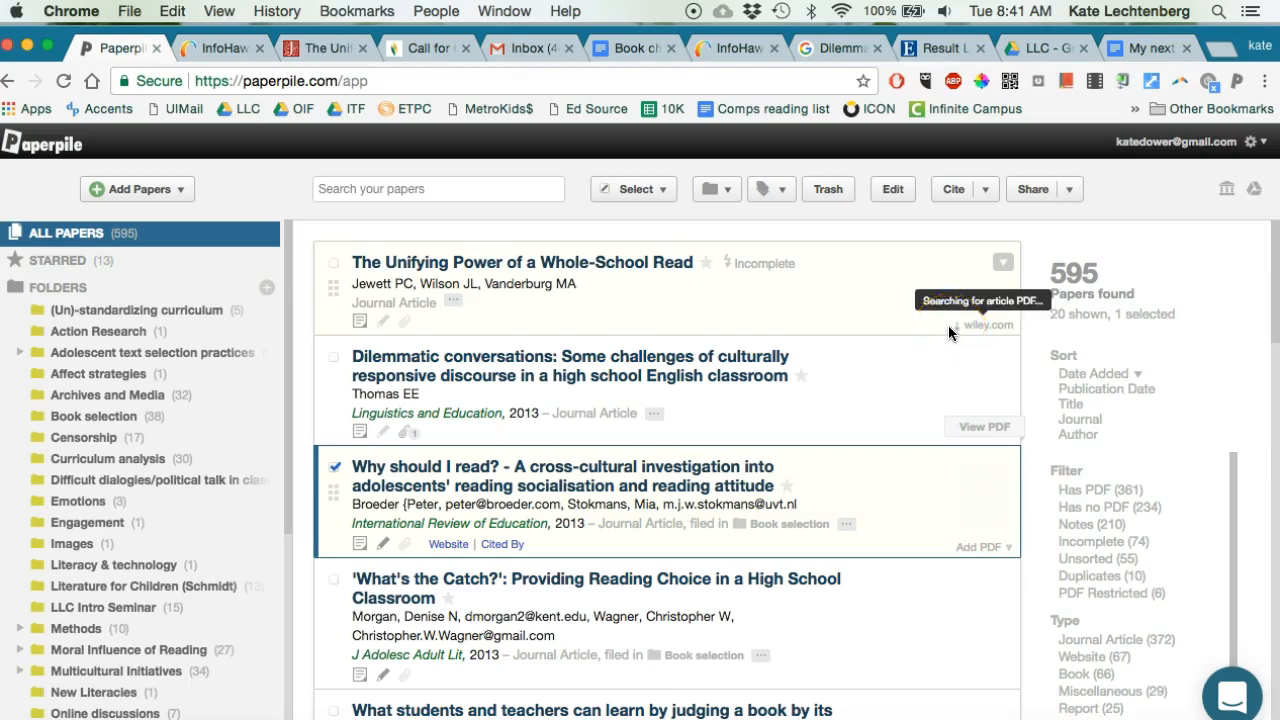
# - Open the full text of "The Unifying Power of a Whole-School Read" at JSTOR Arts and Sciences VI from the InfoHawk results
pyautogui.click(737, 48)
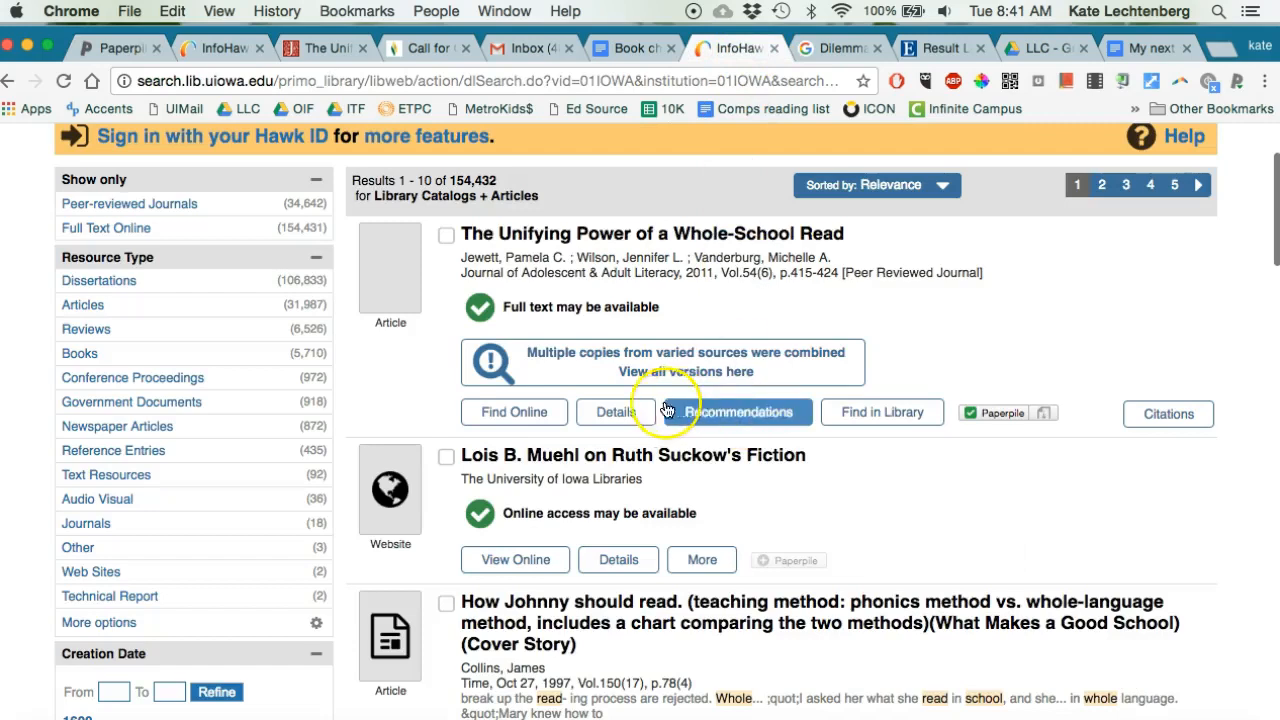
pyautogui.click(516, 413)
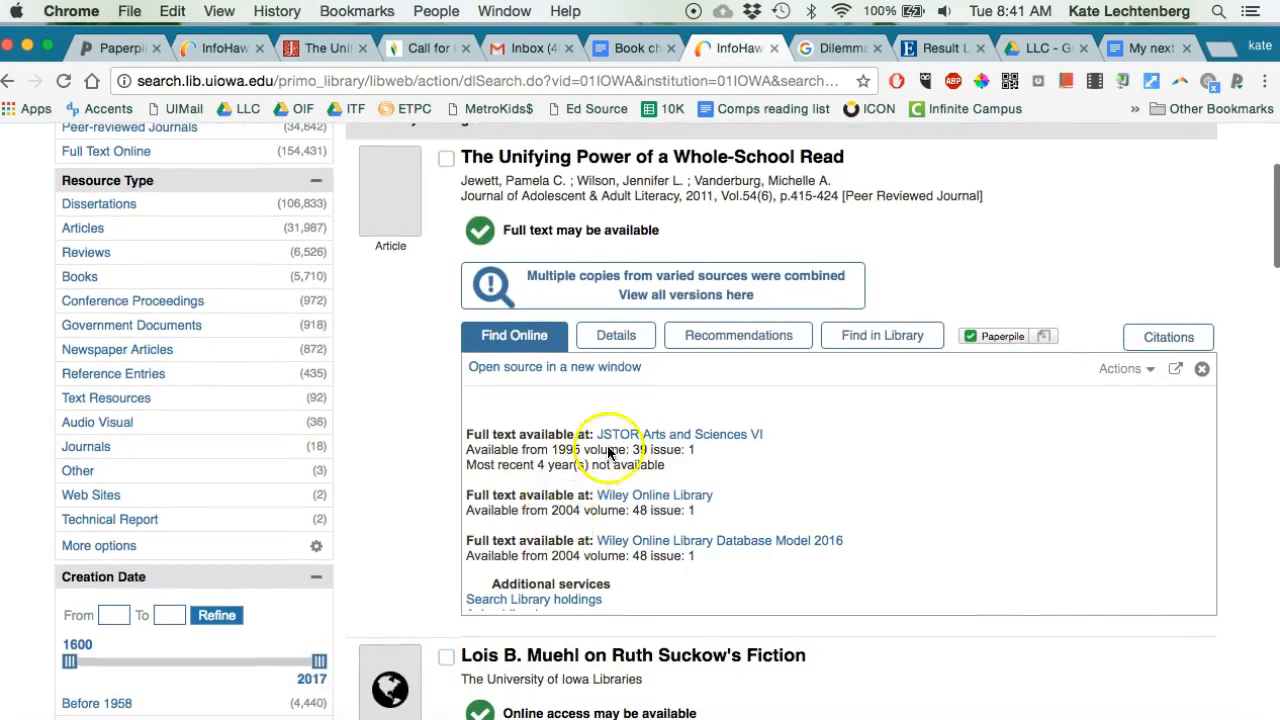
pyautogui.click(662, 435)
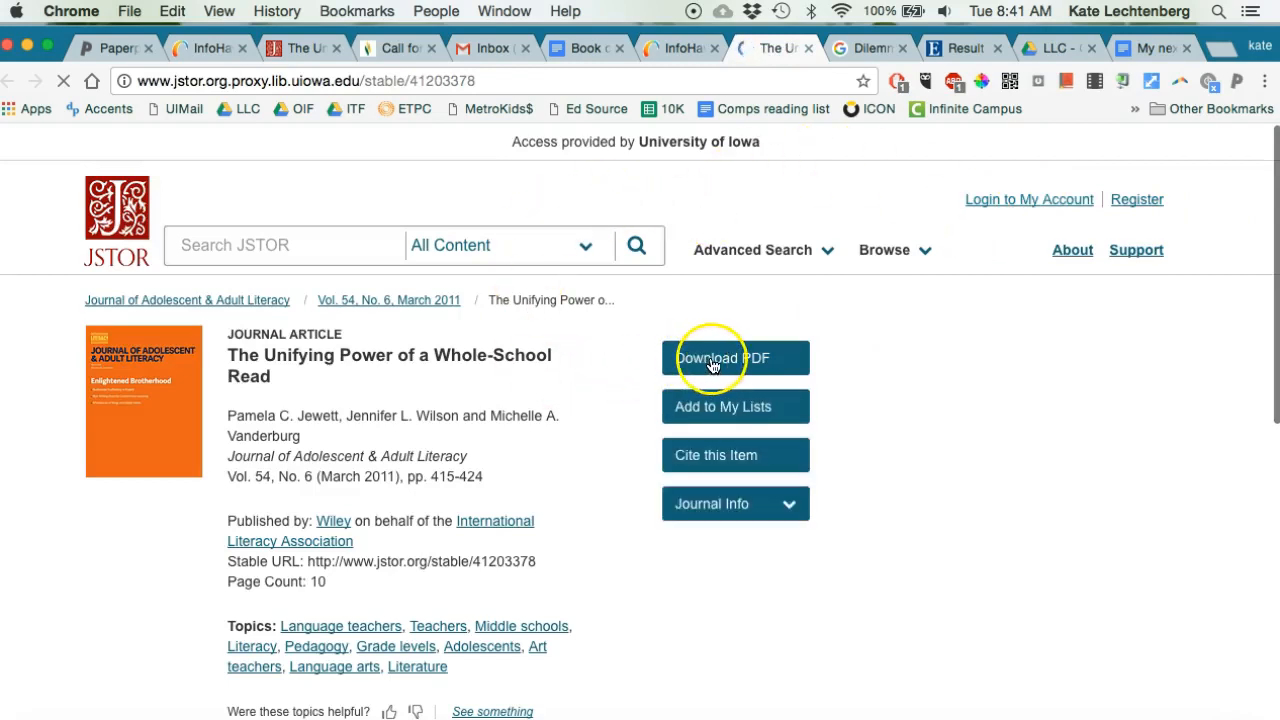
# - Check the JSTOR article's import status with the Paperpile browser extension and compare it with the article's entry in the library
pyautogui.click(1238, 81)
pyautogui.click(1080, 218)
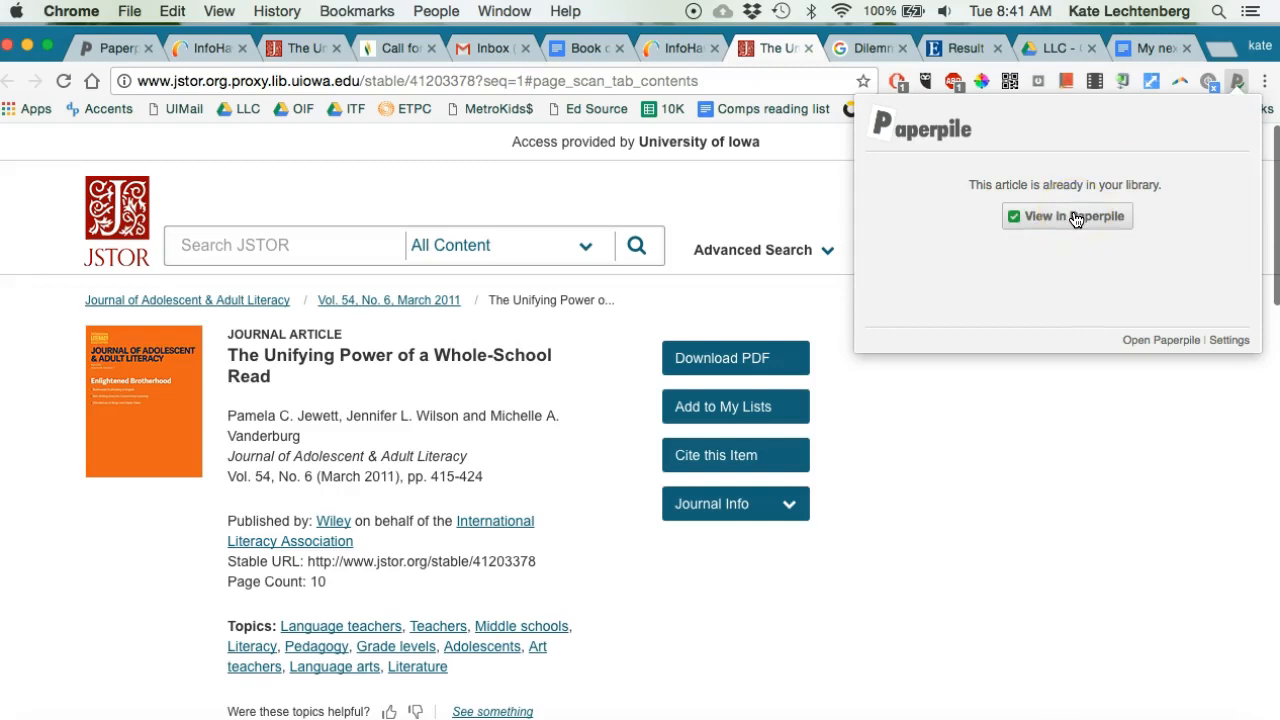
pyautogui.click(1065, 222)
pyautogui.click(113, 50)
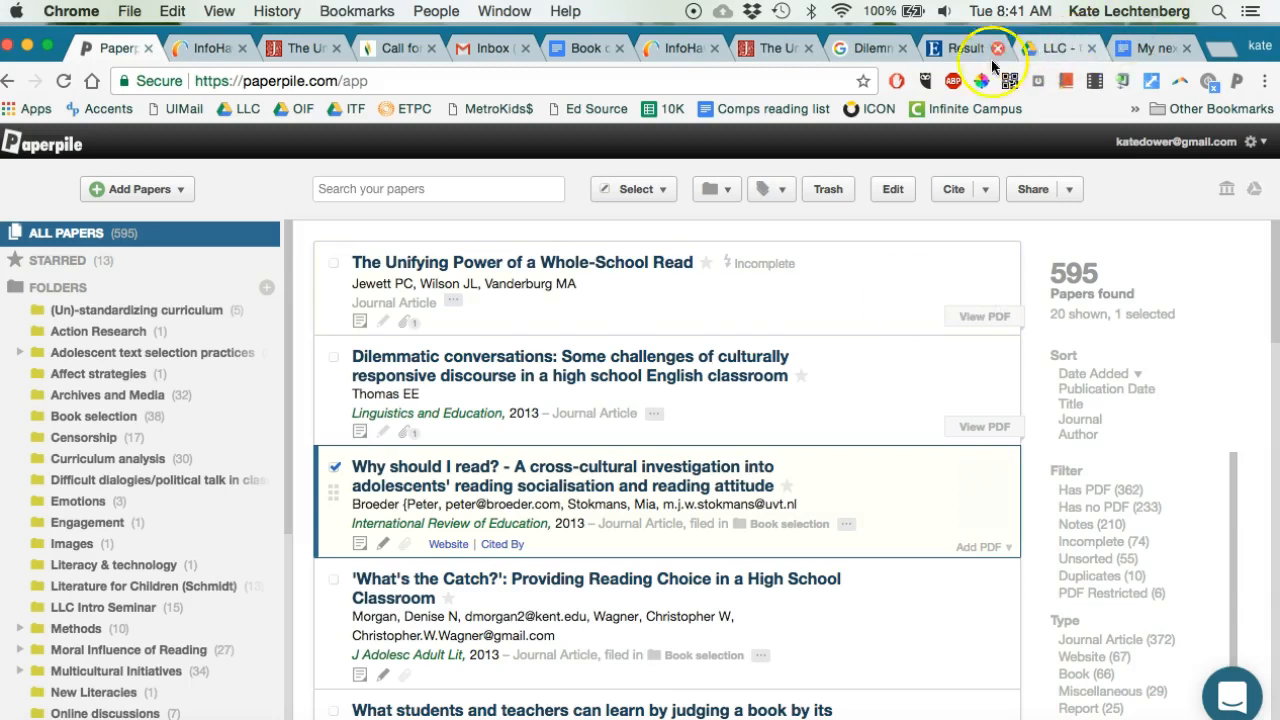
pyautogui.click(944, 54)
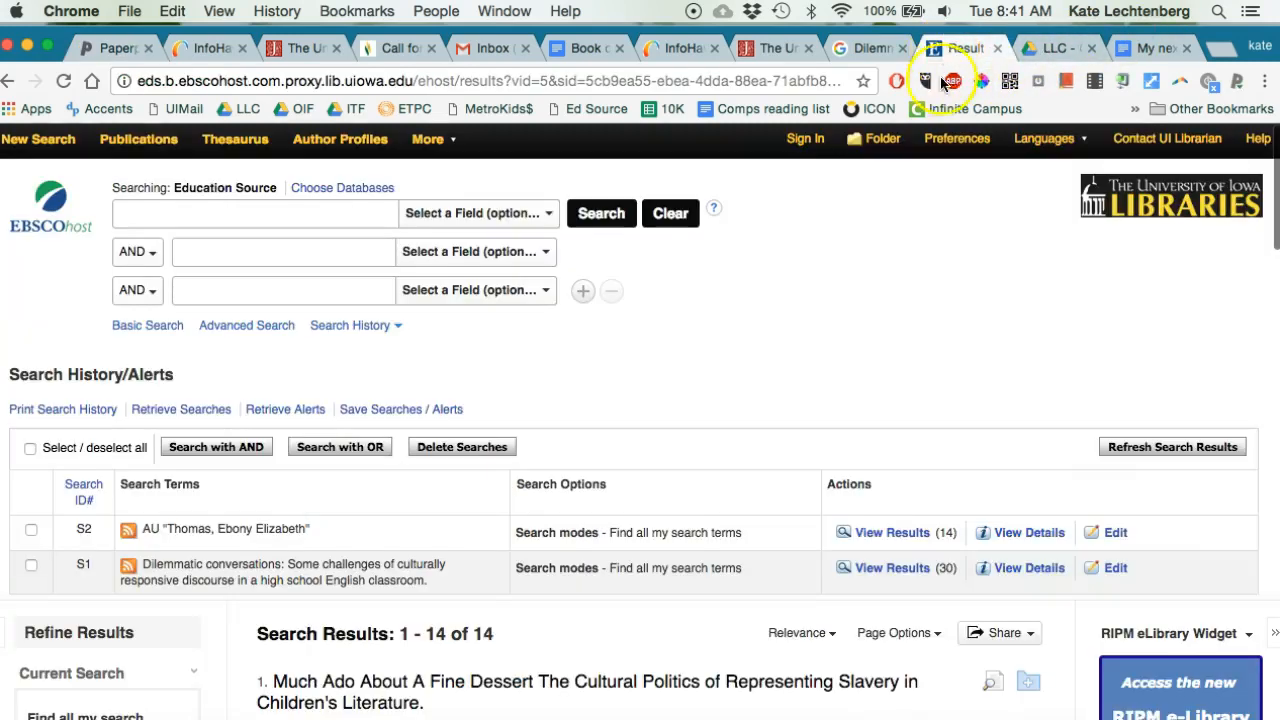
pyautogui.click(765, 45)
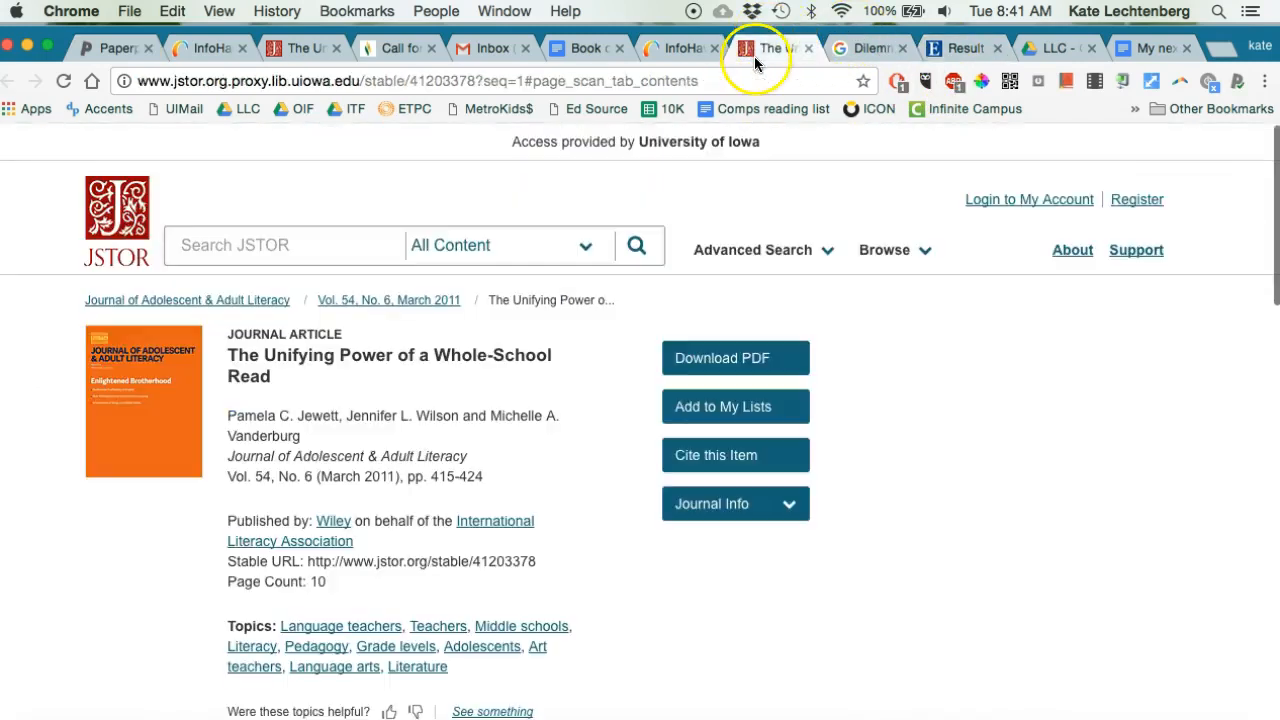
pyautogui.click(1237, 81)
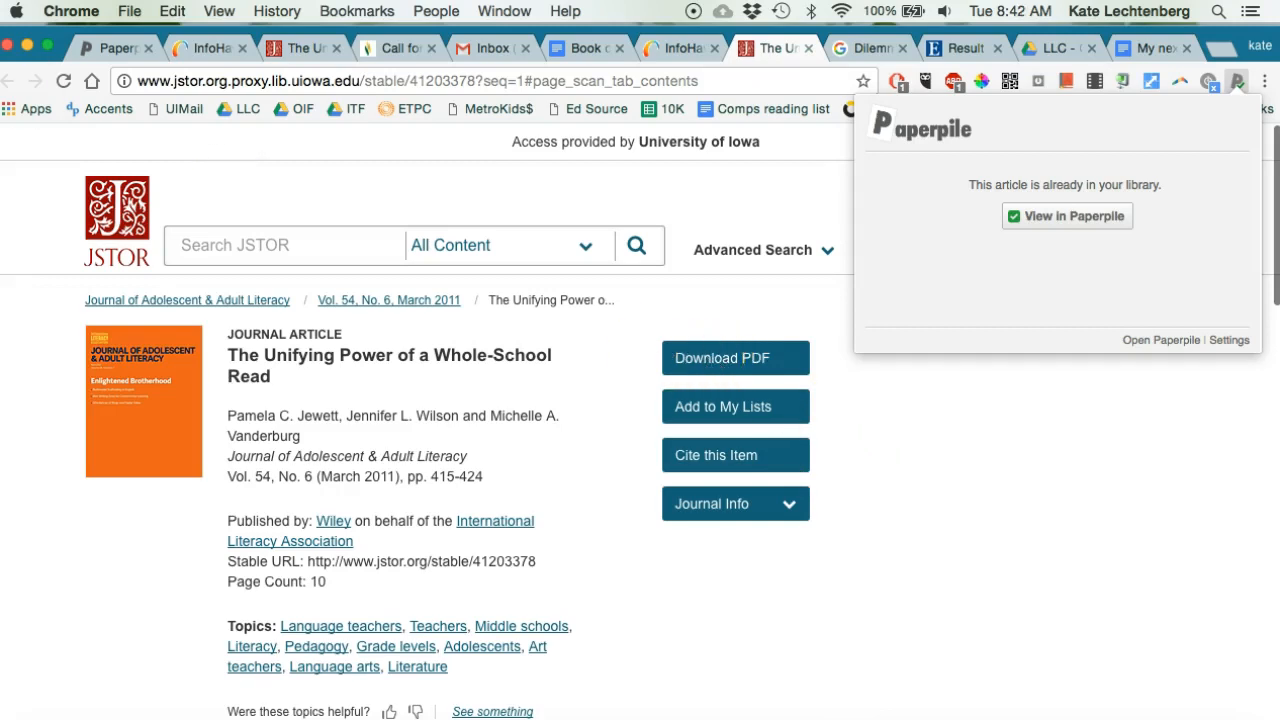
pyautogui.click(118, 48)
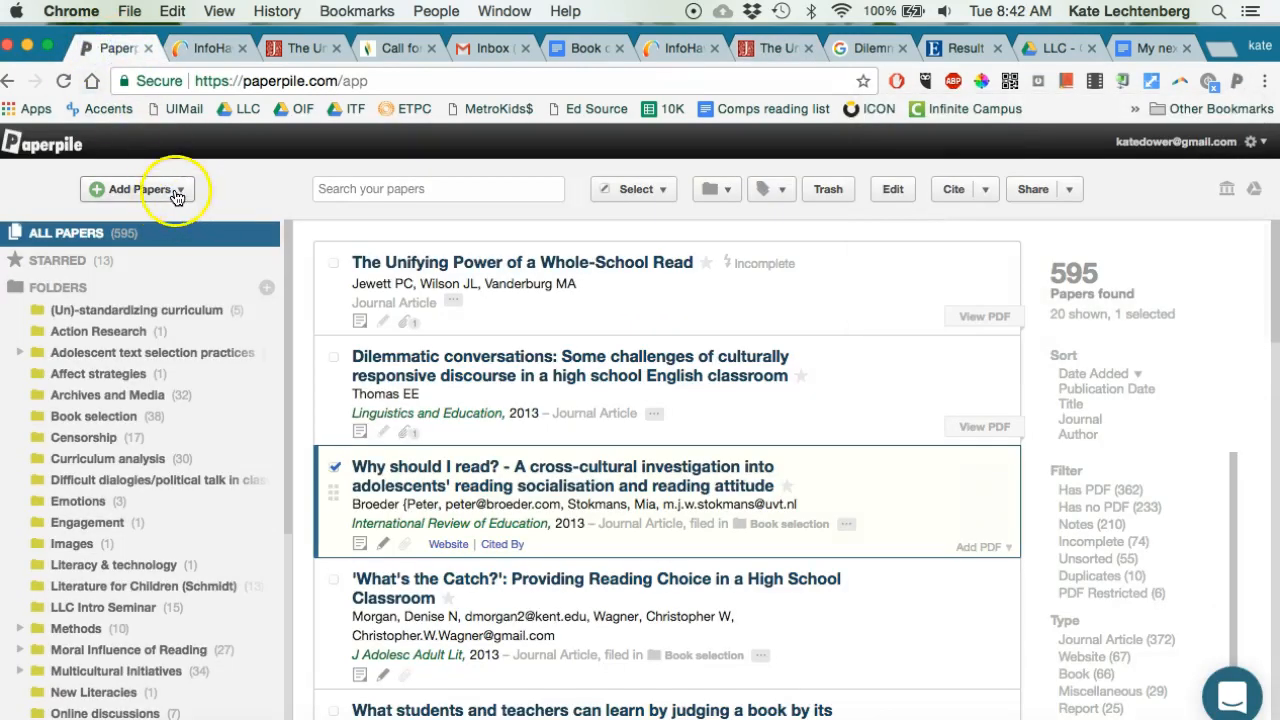
# - Look over the options for adding papers and for attaching a chosen PDF file to the "Why should I read?" article, adding nothing
pyautogui.click(175, 192)
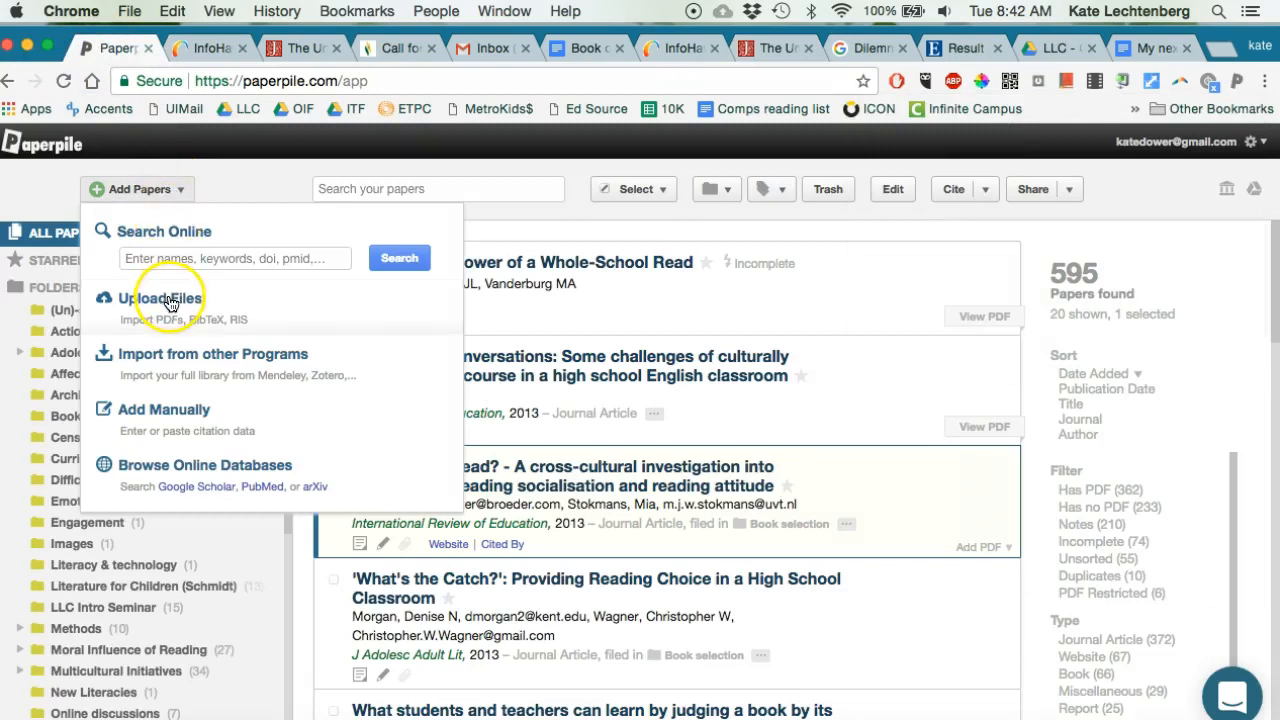
pyautogui.click(817, 295)
pyautogui.scroll(-5, 817, 291)
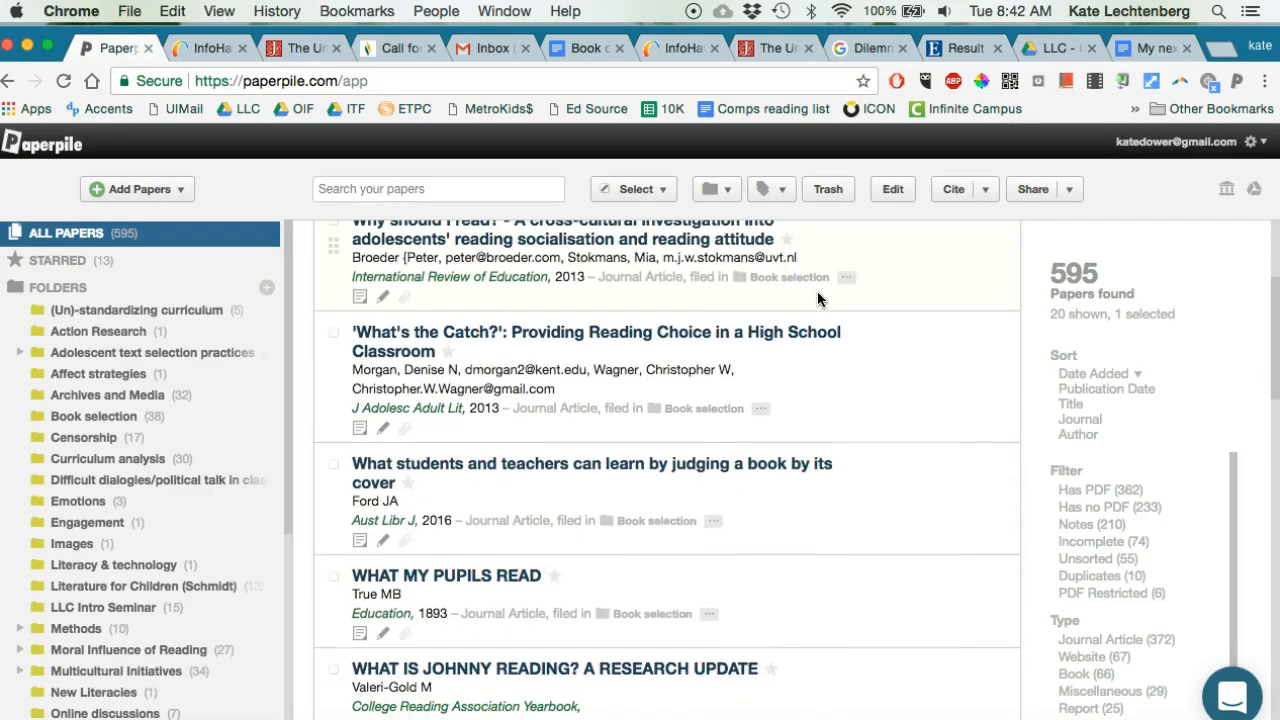
pyautogui.scroll(1, 817, 291)
pyautogui.click(939, 353)
pyautogui.click(1008, 360)
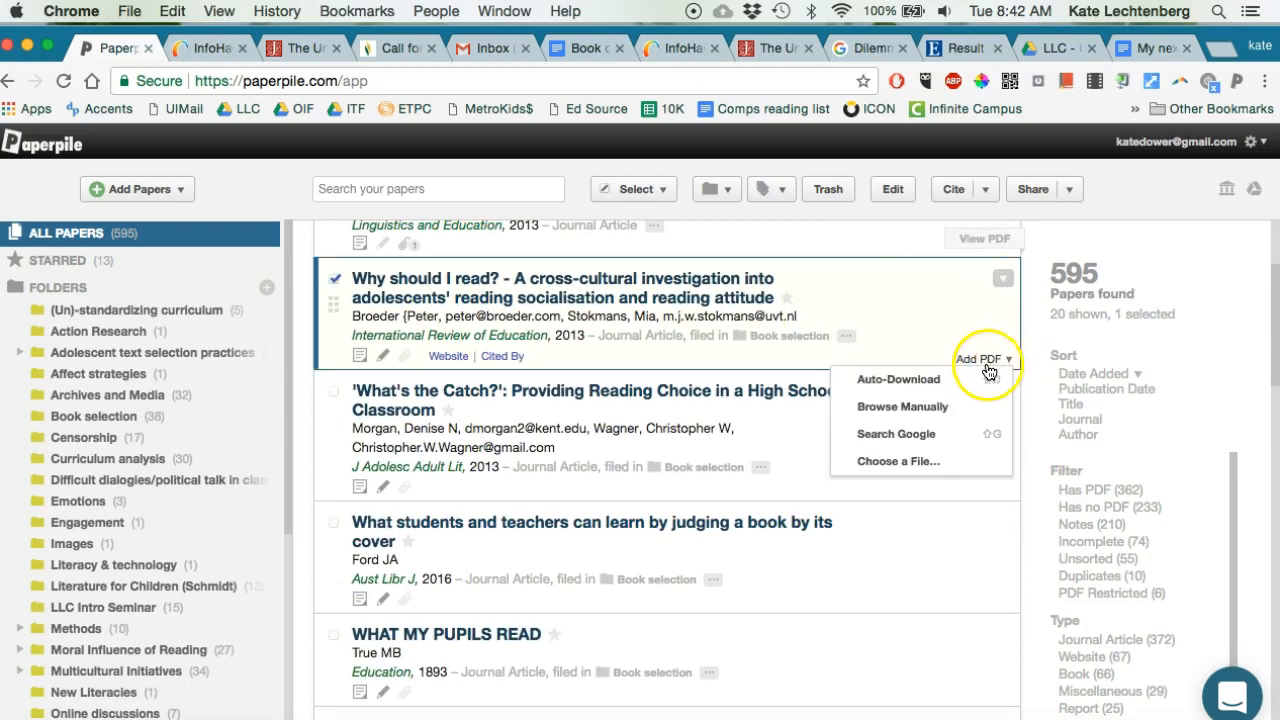
pyautogui.click(900, 461)
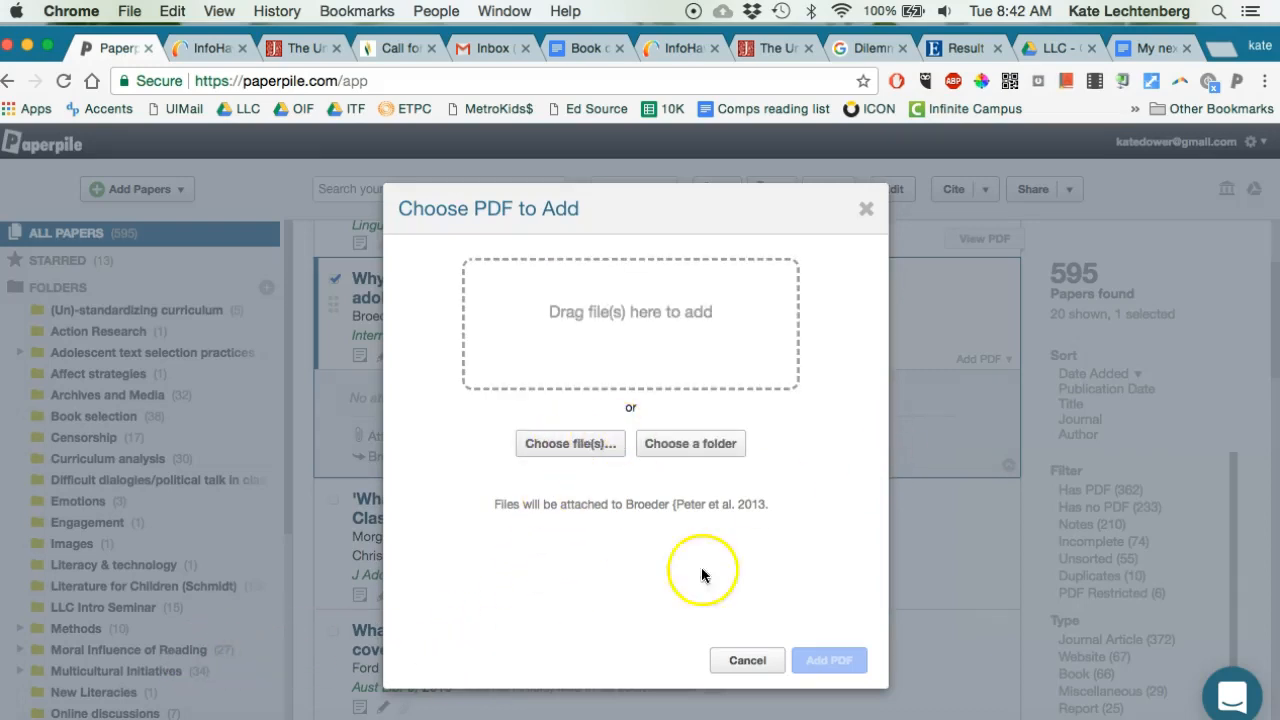
pyautogui.click(740, 659)
pyautogui.scroll(2, 740, 663)
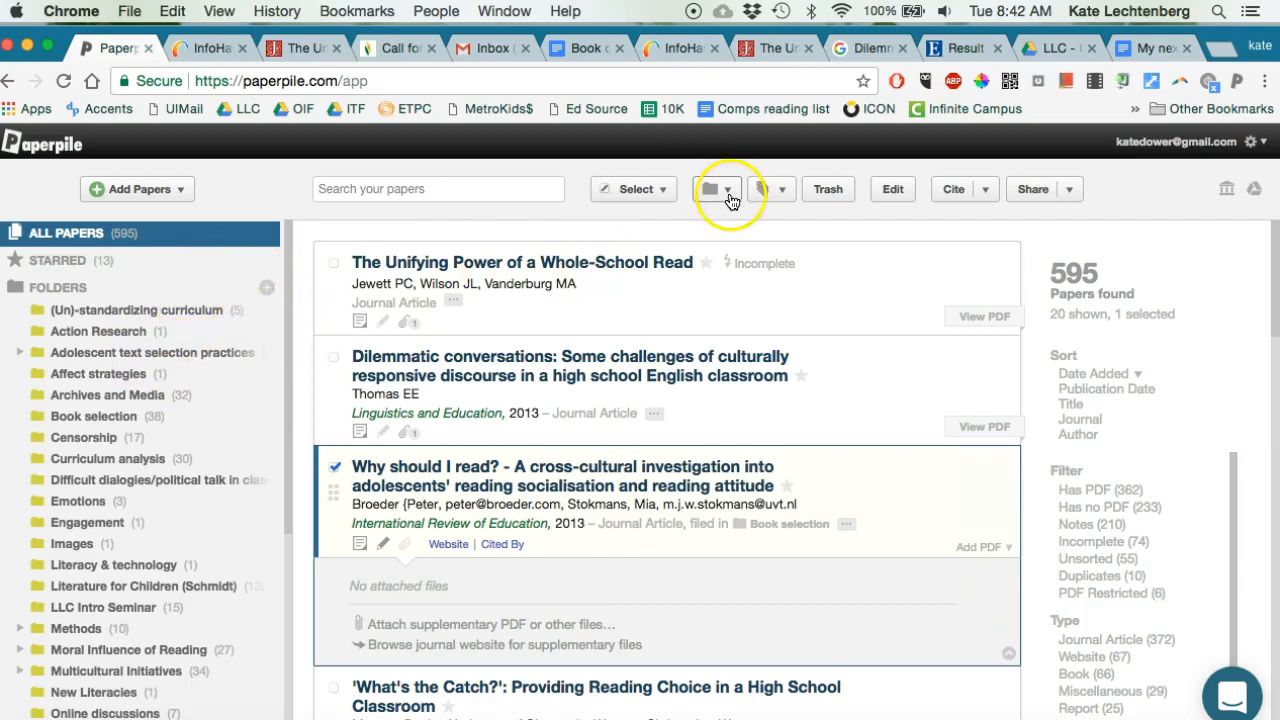
# - Review the folders and labels available for the "Why should I read?" article and expand the Adolescent text selection practices folder
pyautogui.click(731, 201)
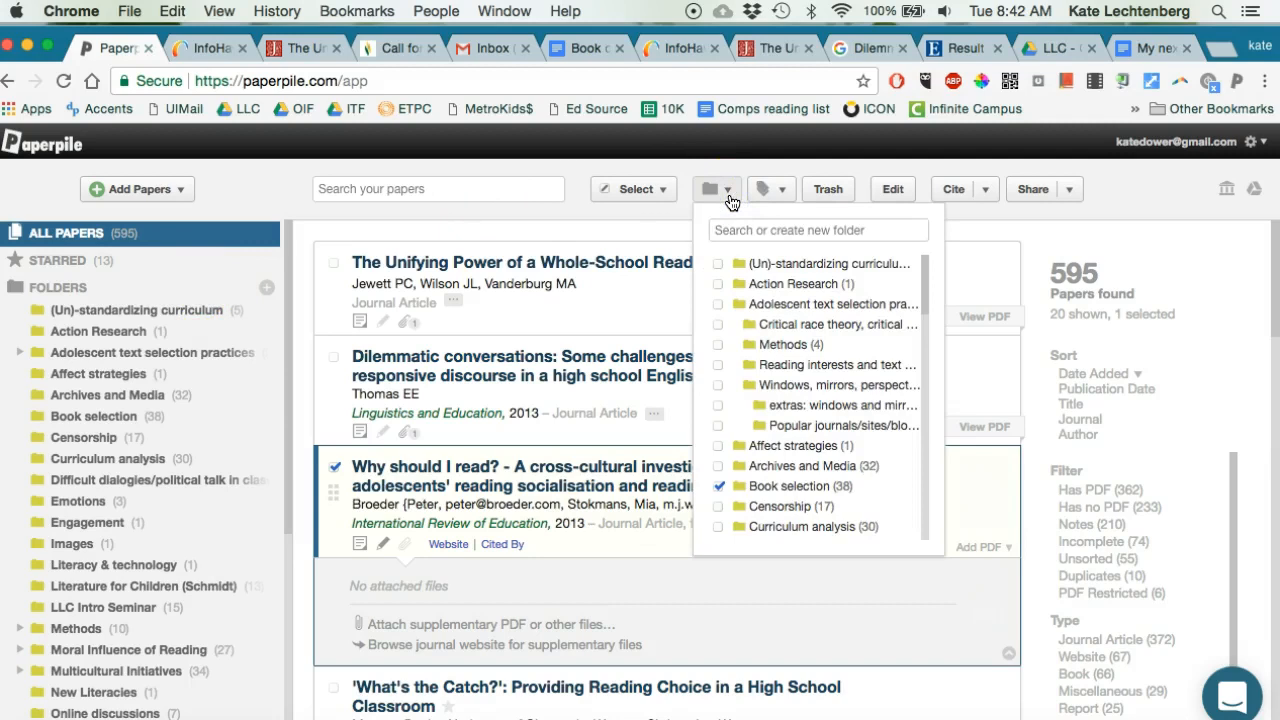
pyautogui.click(786, 204)
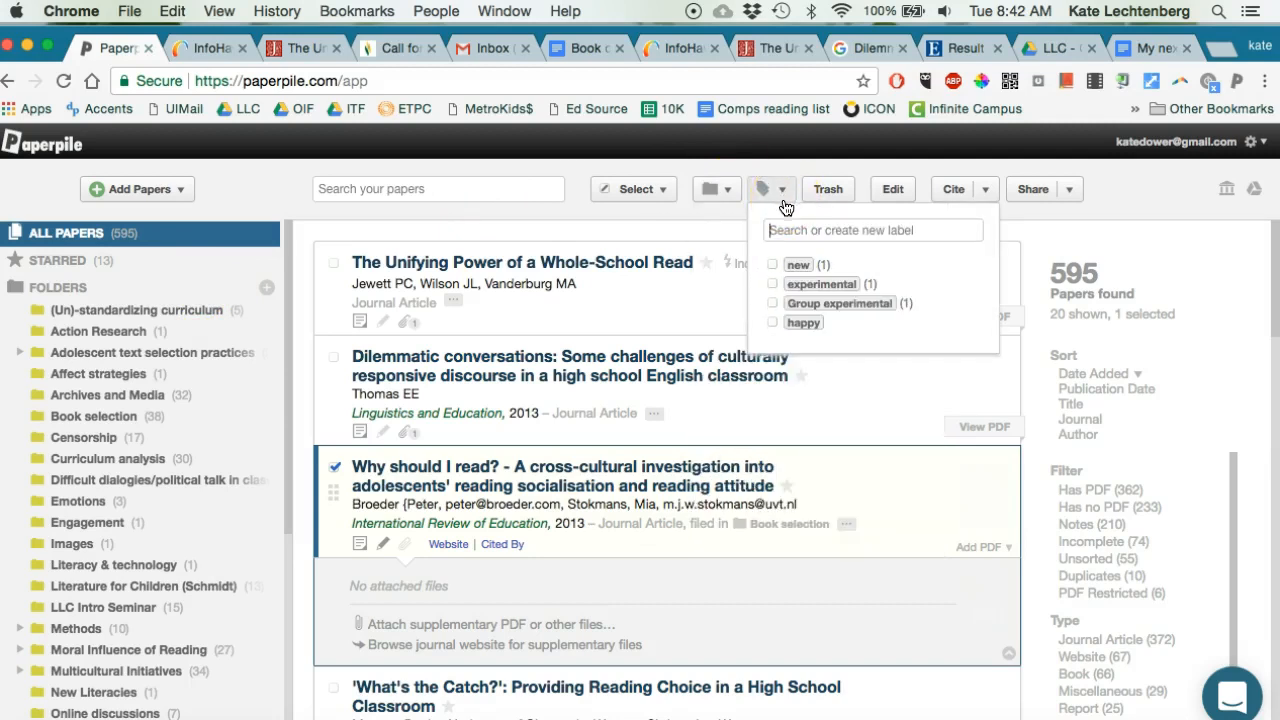
pyautogui.click(19, 353)
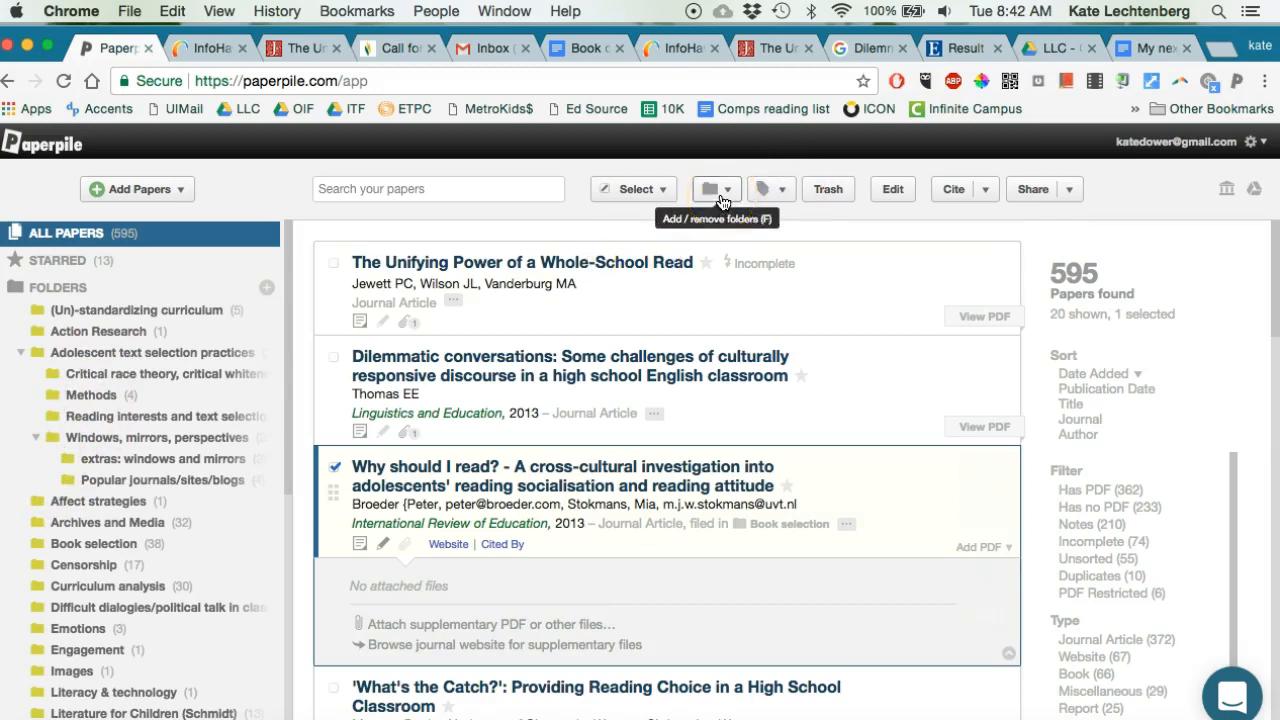
# - Start a folder called "new folder" for the selected article, open the separate folder creation dialog, and leave without creating a folder
pyautogui.click(722, 200)
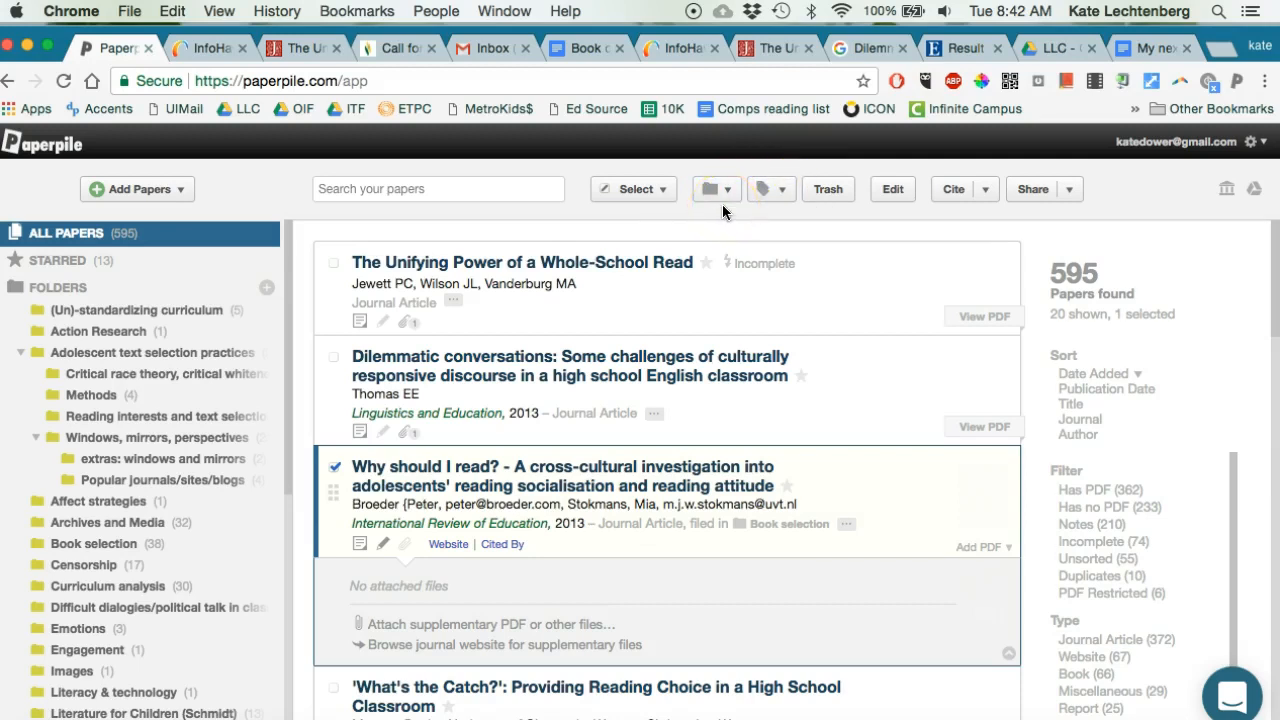
pyautogui.click(733, 192)
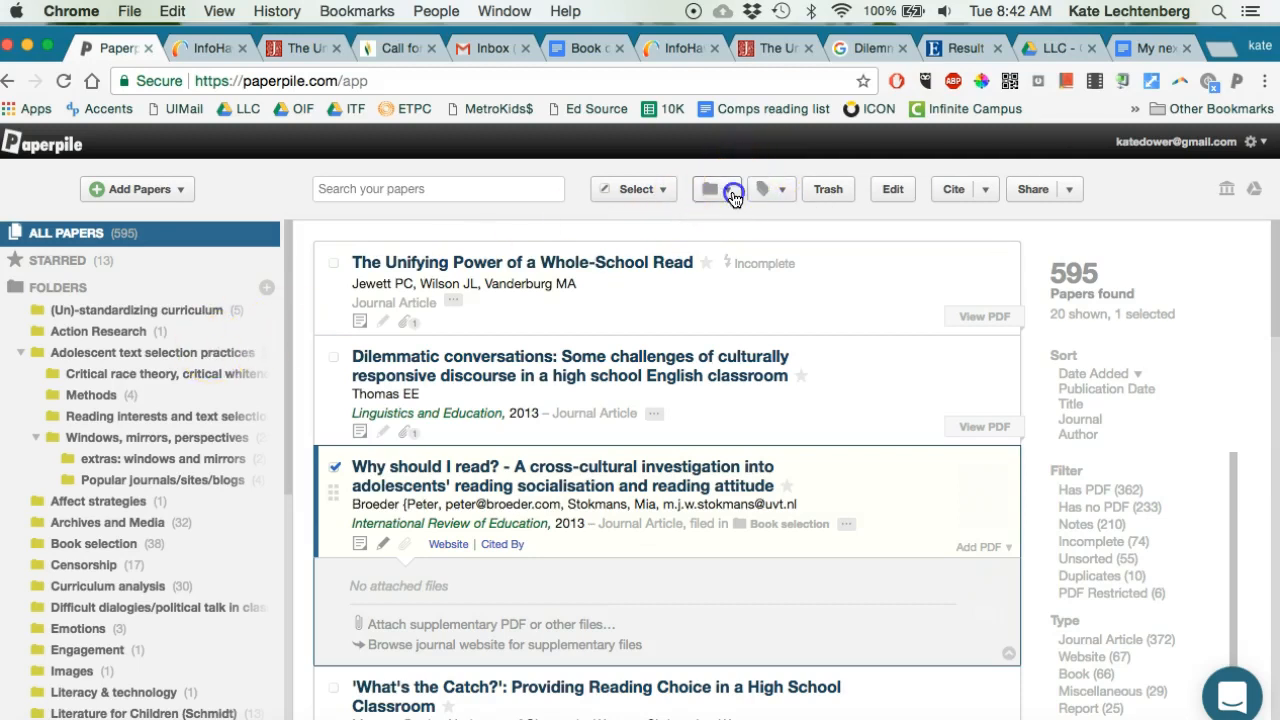
pyautogui.click(756, 232)
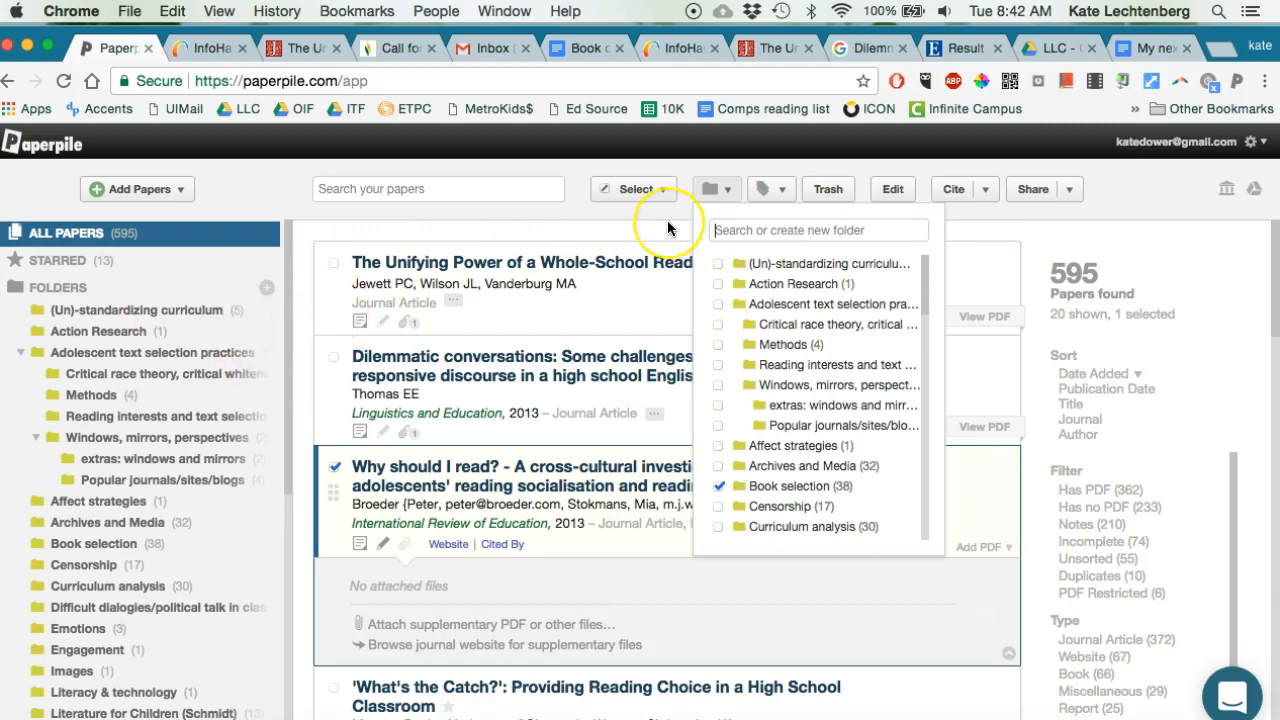
pyautogui.write('new folder')
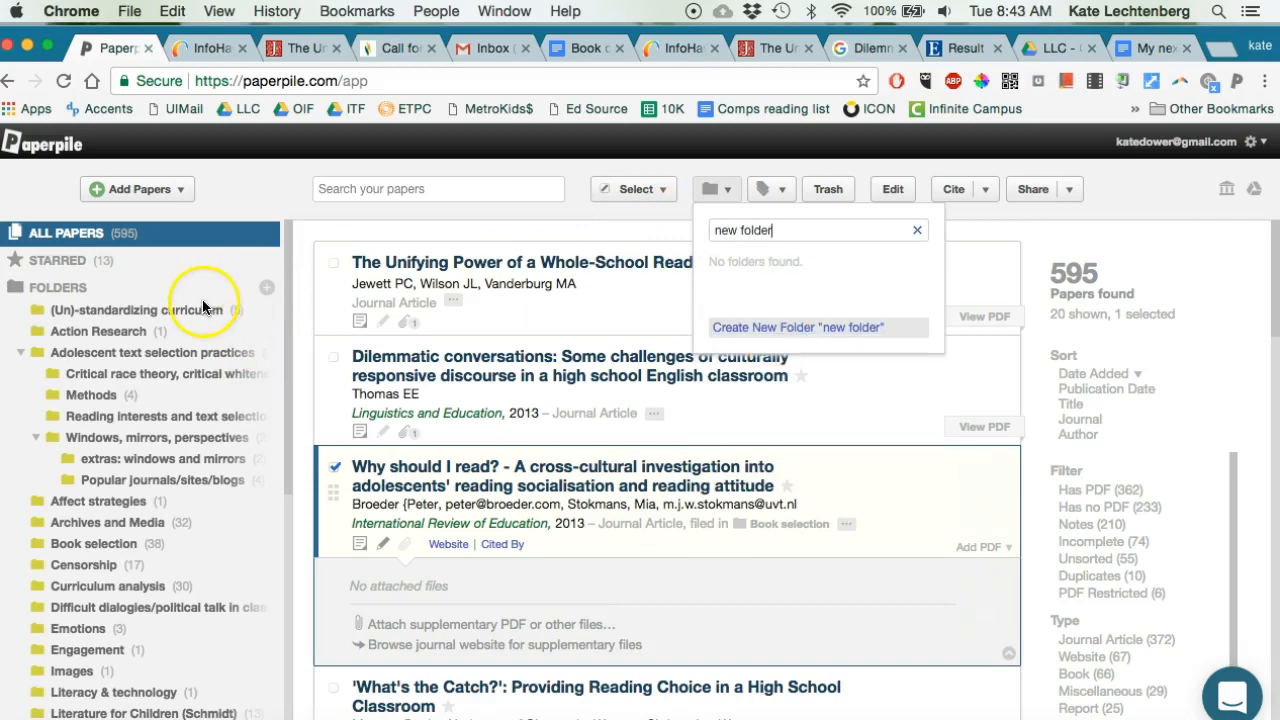
pyautogui.click(266, 289)
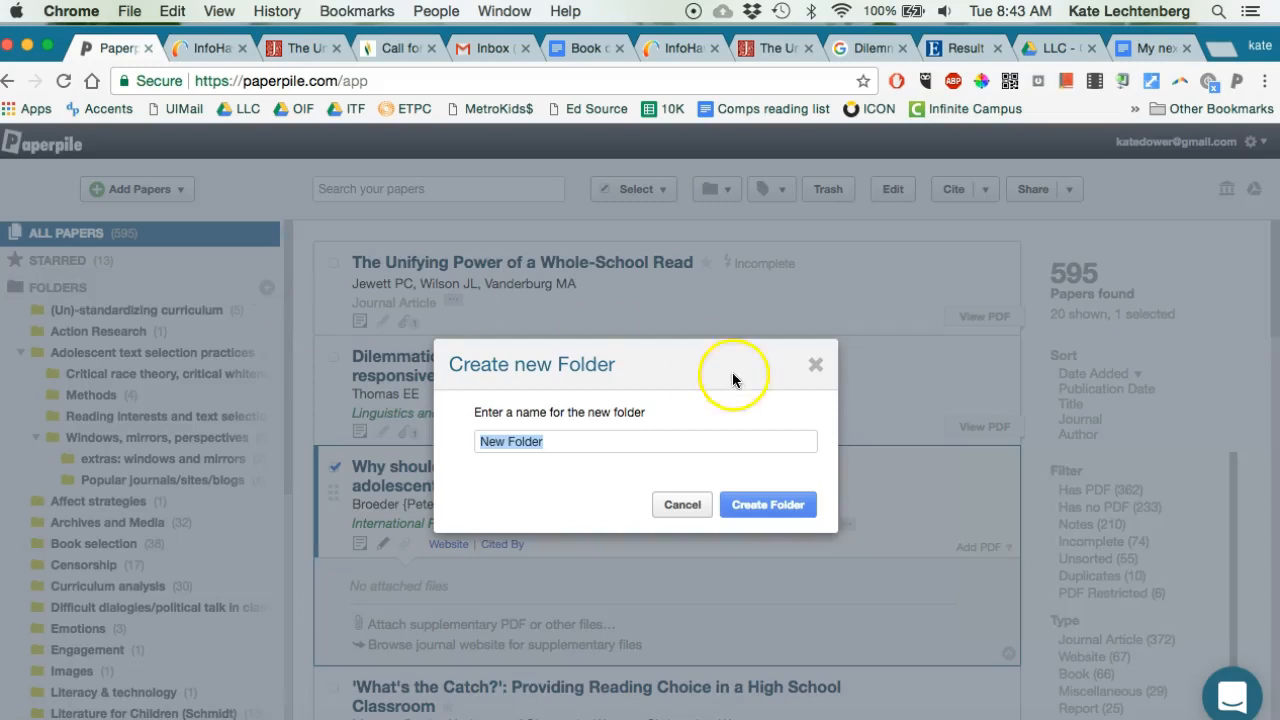
pyautogui.click(816, 366)
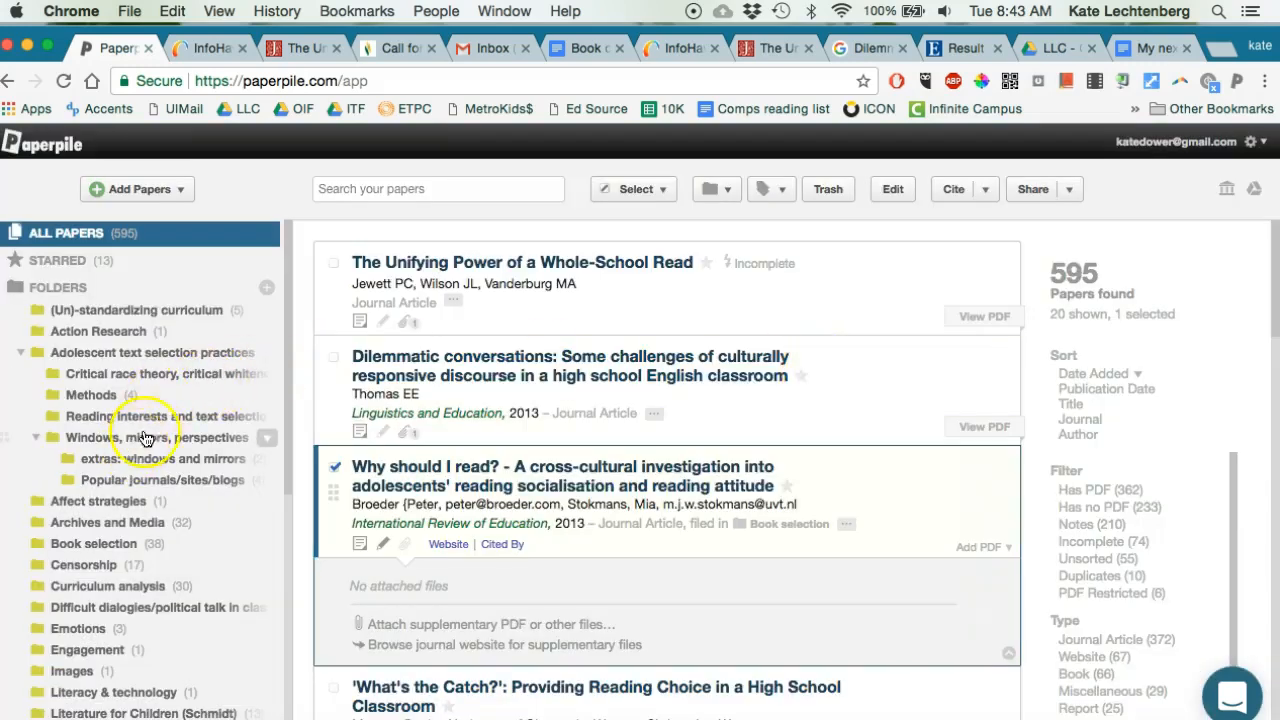
# - Open the Adolescent text selection practices folder, check its options for renaming or adding a subfolder, and return to all papers
pyautogui.click(175, 360)
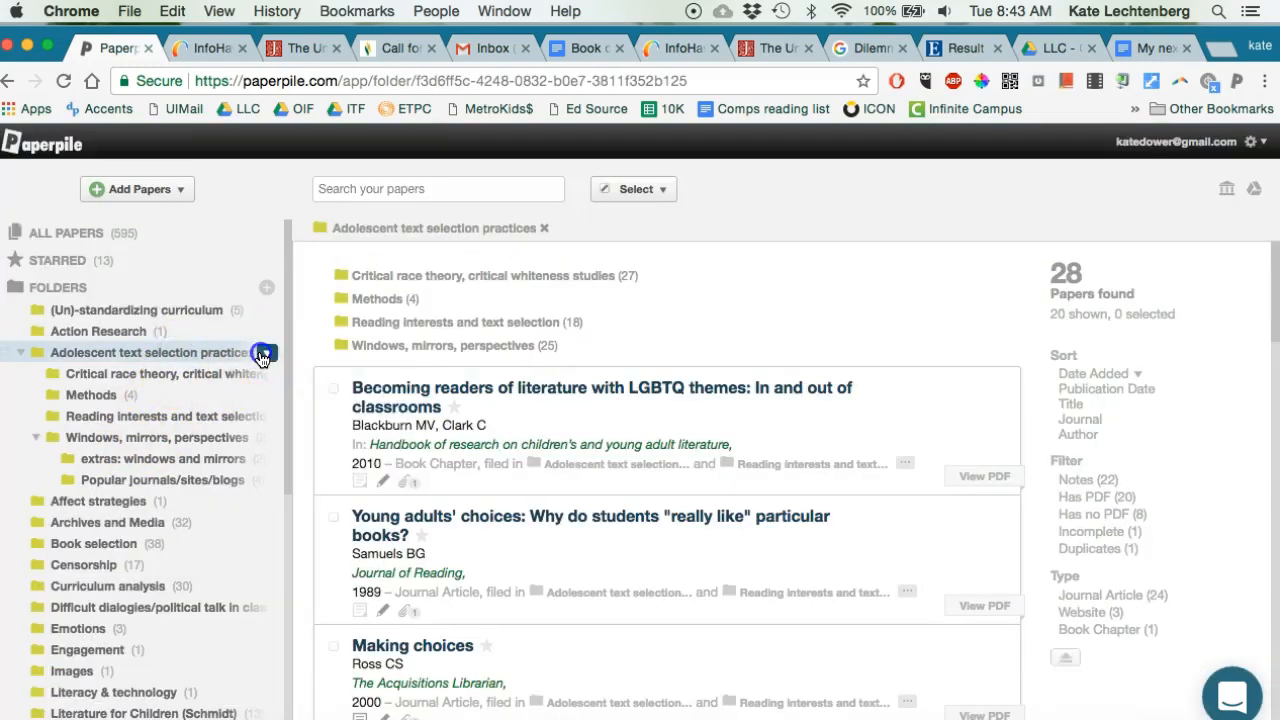
pyautogui.click(265, 355)
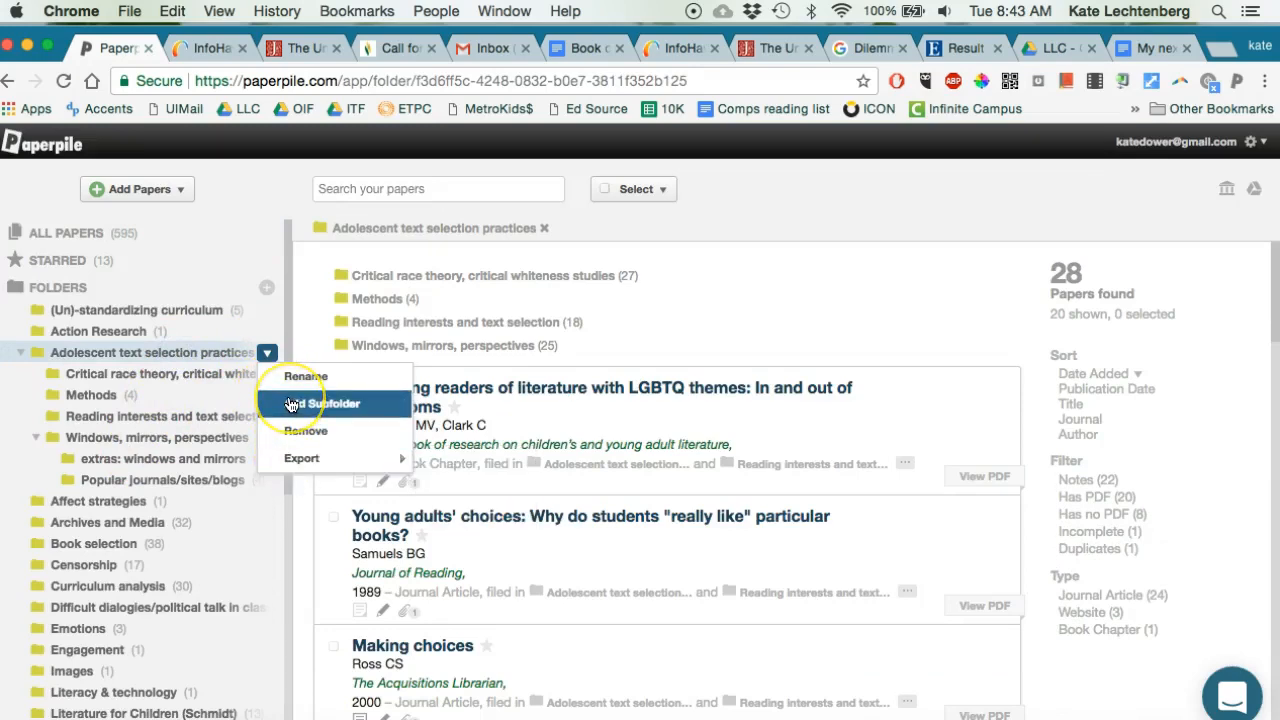
pyautogui.click(258, 229)
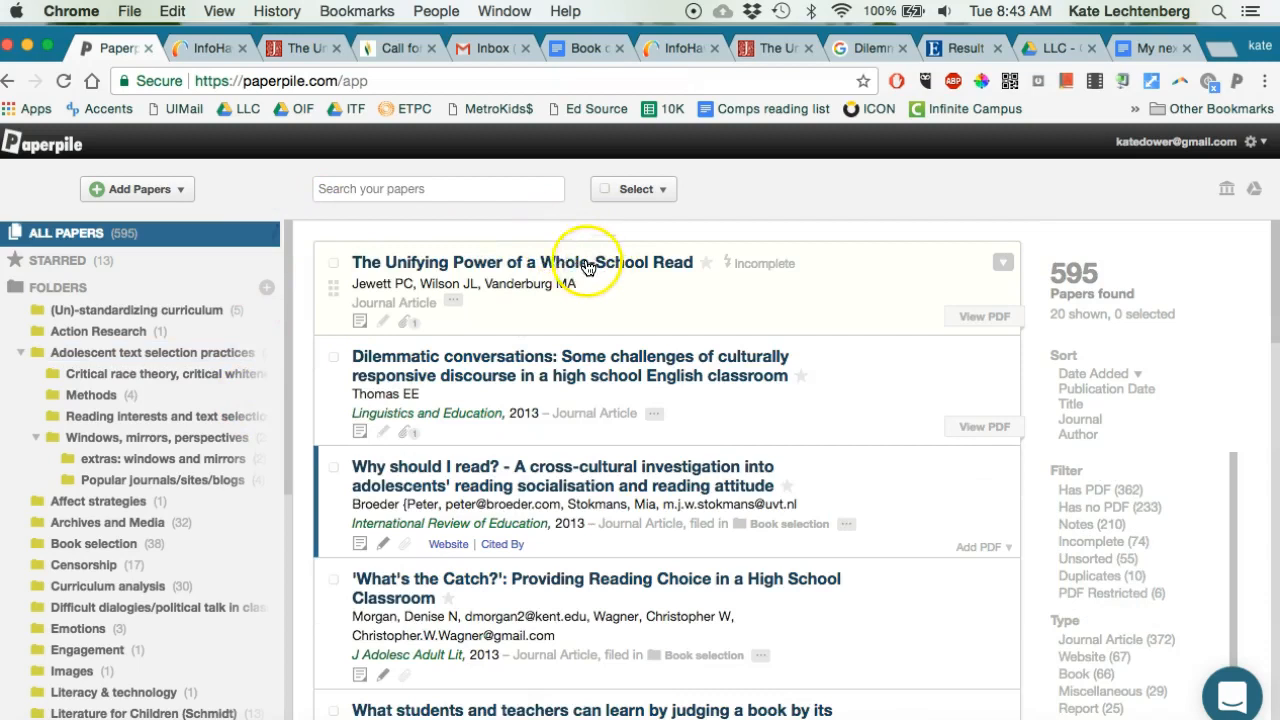
# - File "The Unifying Power of a Whole-School Read" in the Reading interests and text selection folder and the Popular journals/sites/blogs folder
pyautogui.click(810, 305)
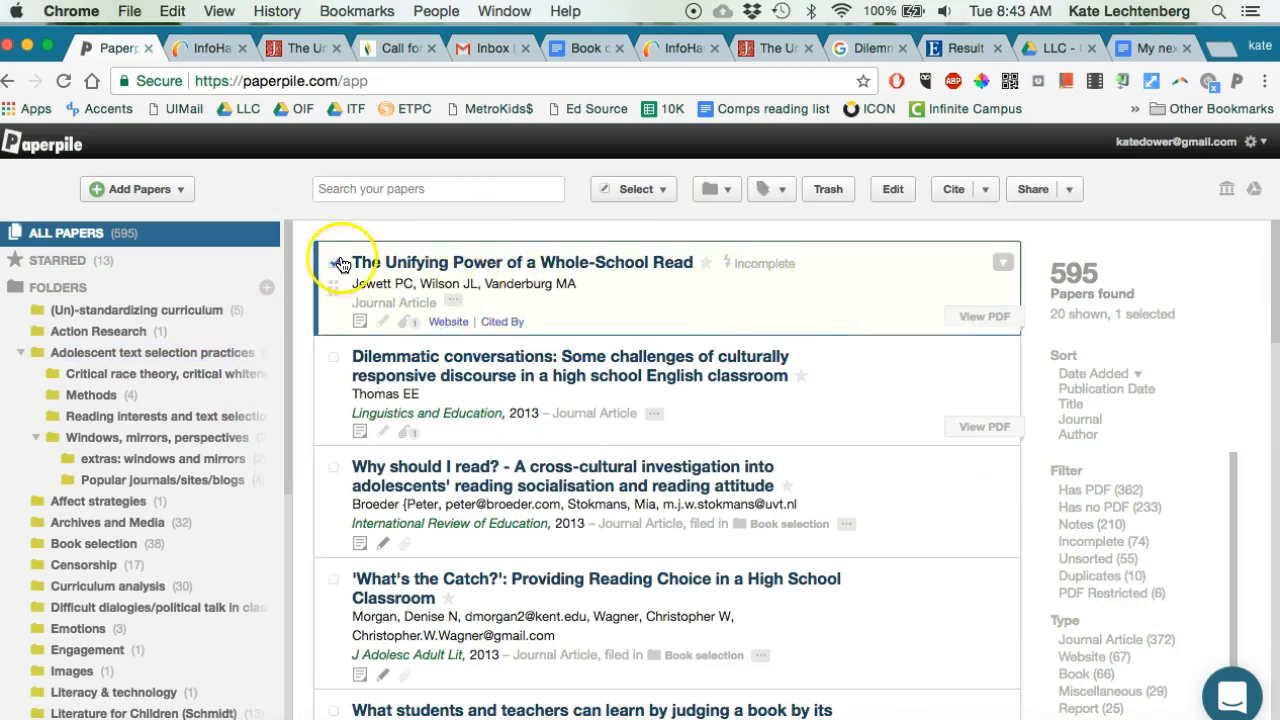
pyautogui.click(724, 192)
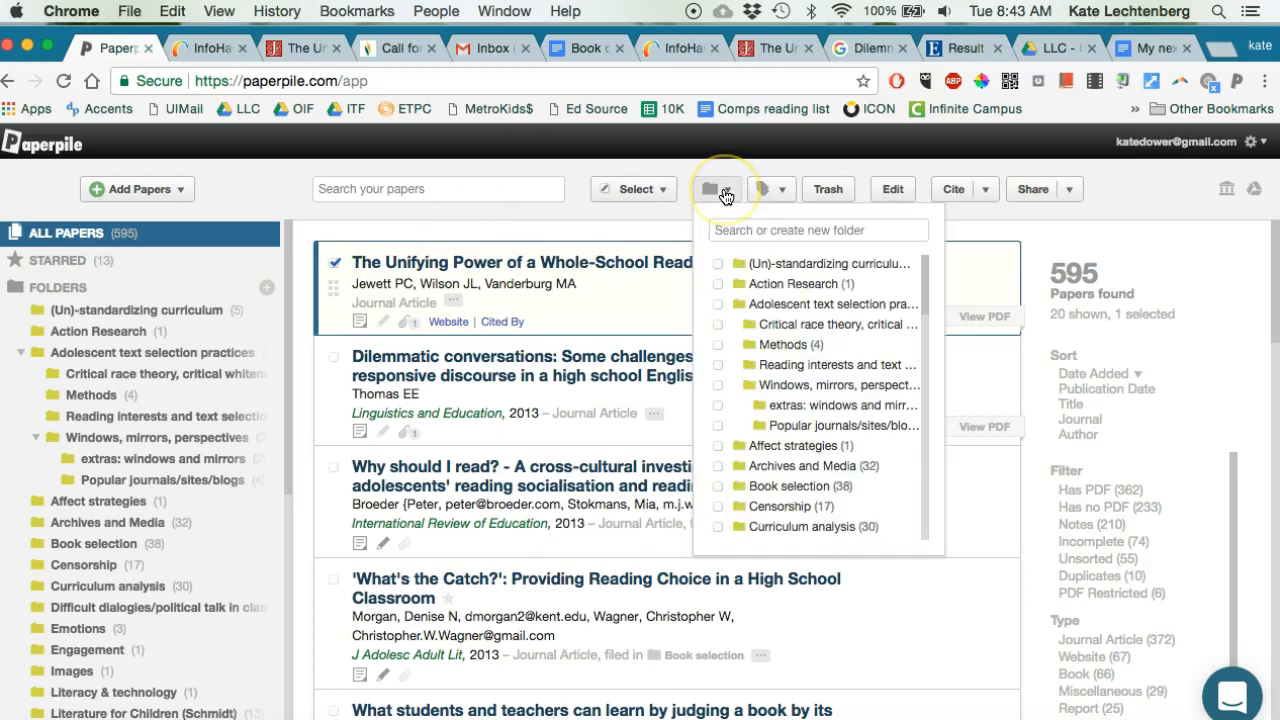
pyautogui.click(719, 367)
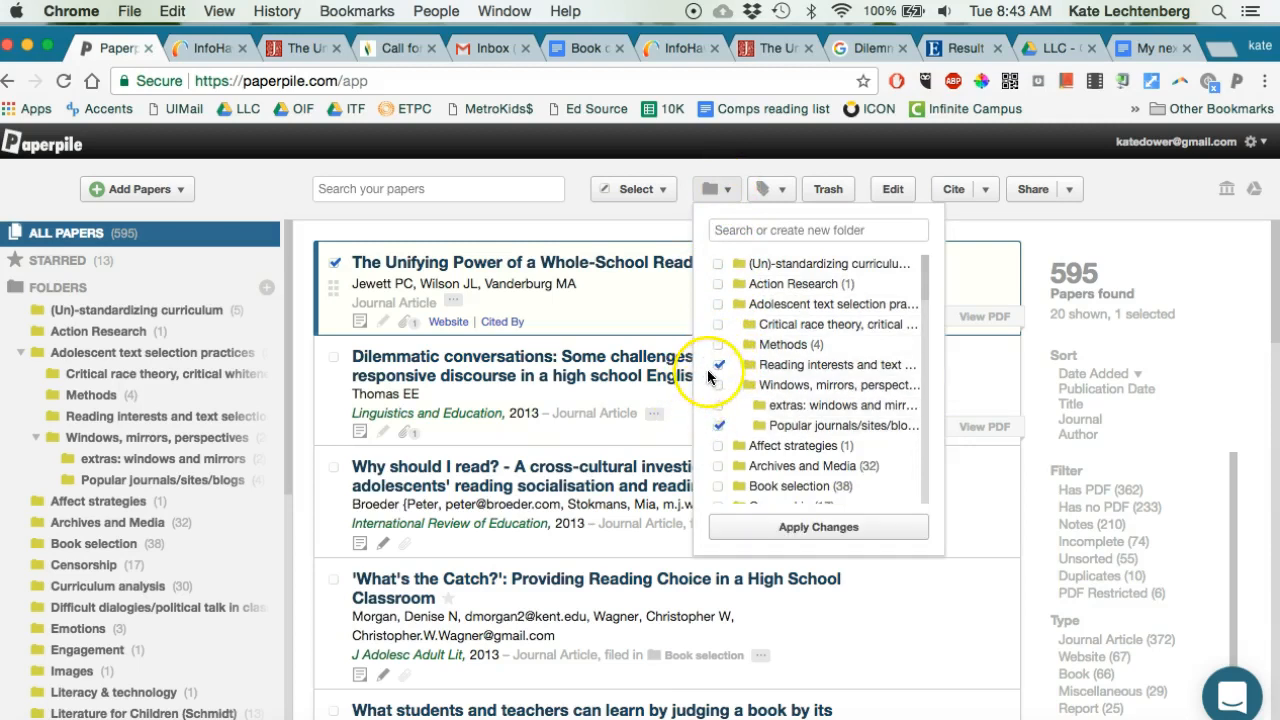
pyautogui.click(735, 538)
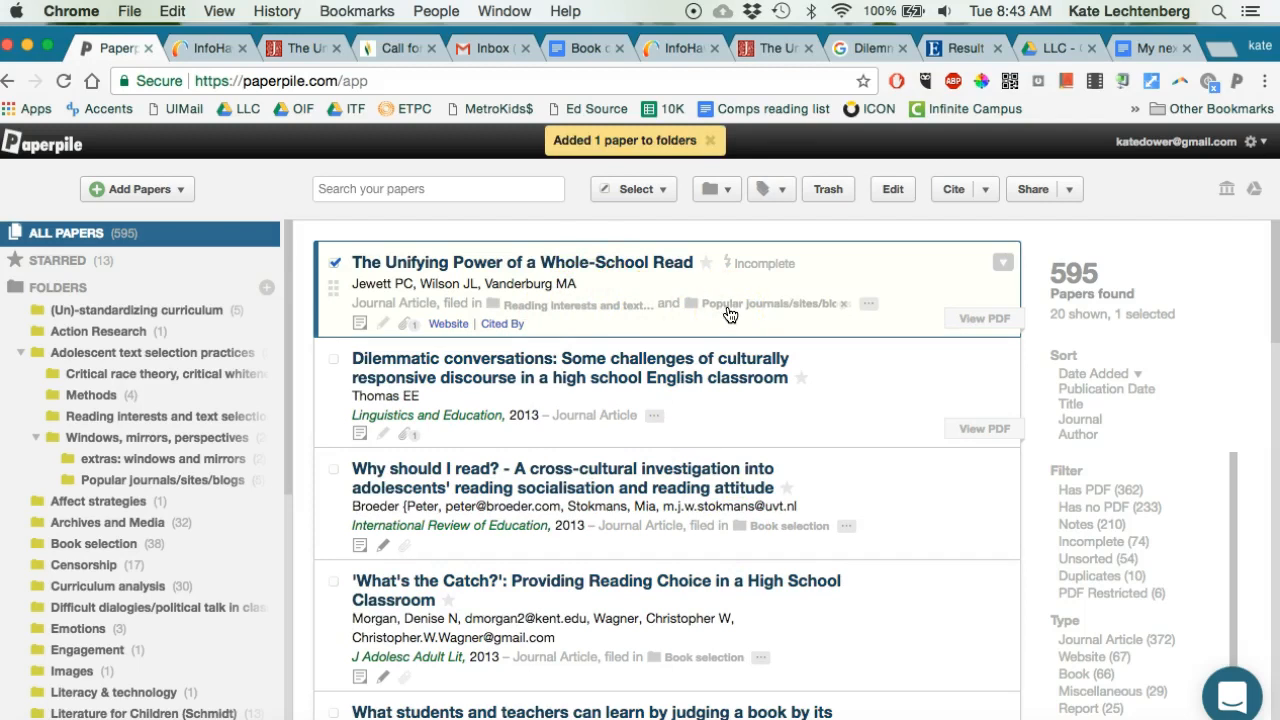
# - Read the abstract of "The Unifying Power of a Whole-School Read" and open its notes field
pyautogui.click(702, 322)
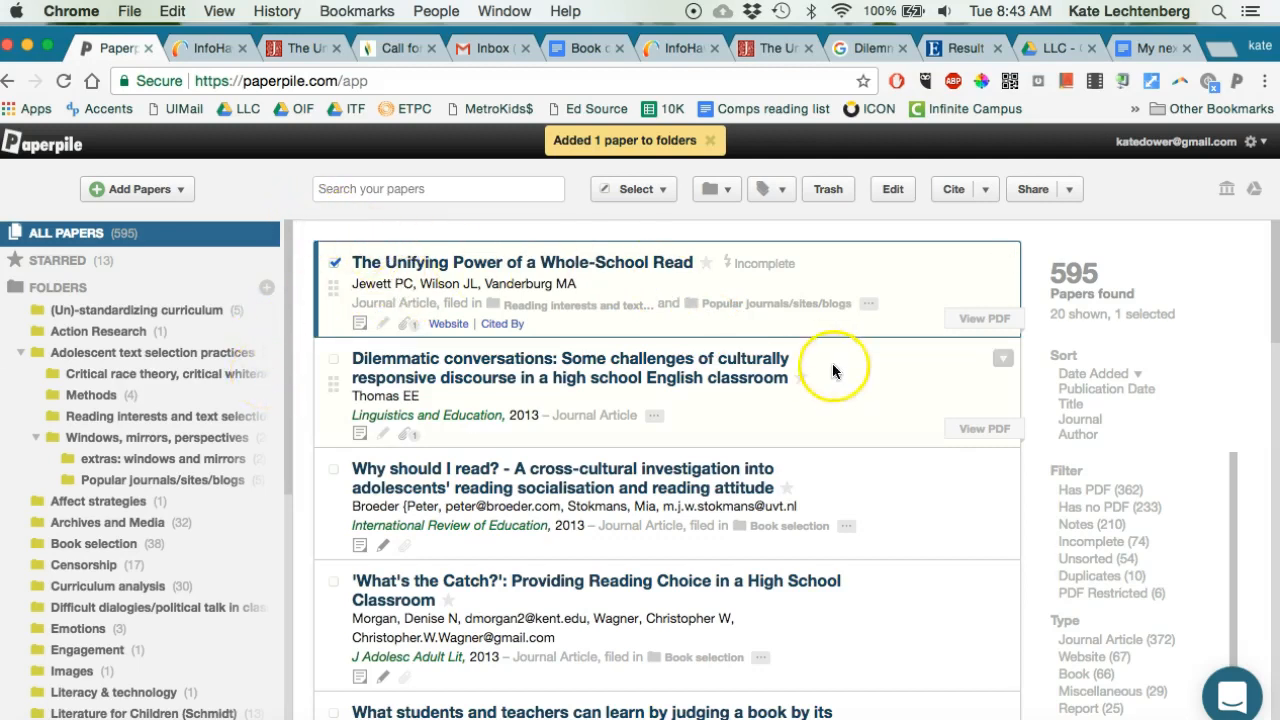
pyautogui.click(960, 320)
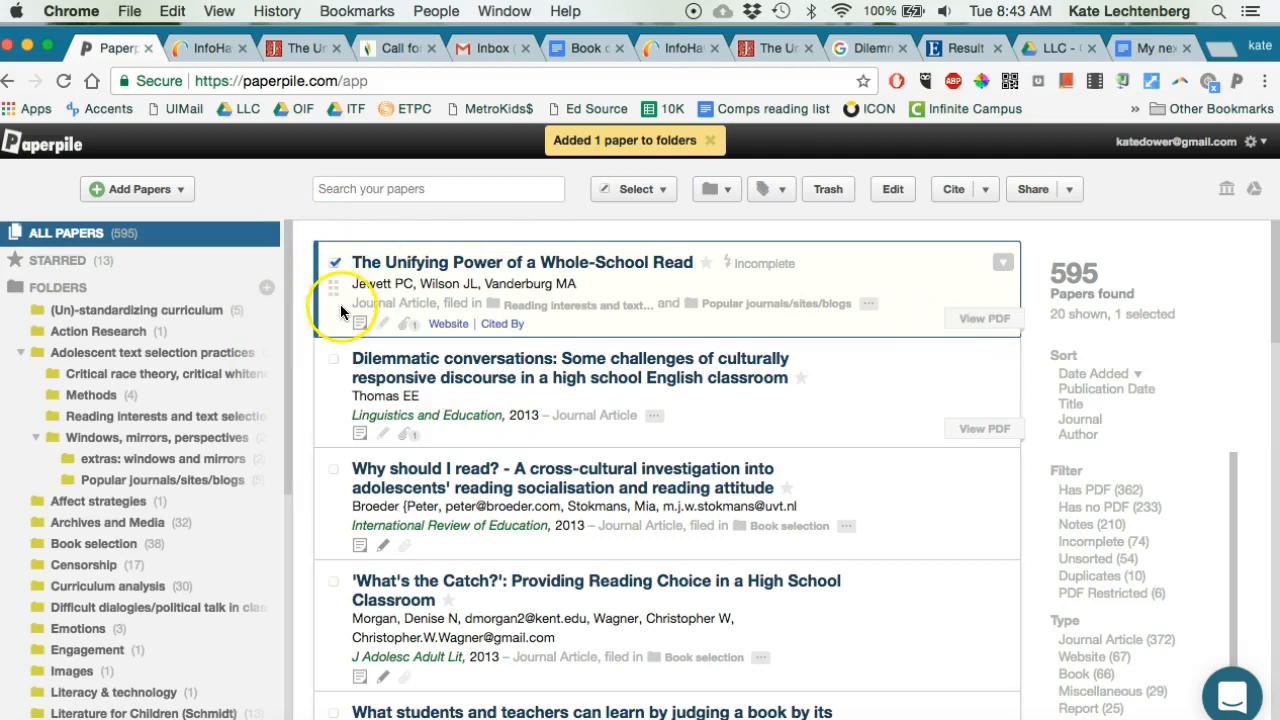
pyautogui.click(359, 325)
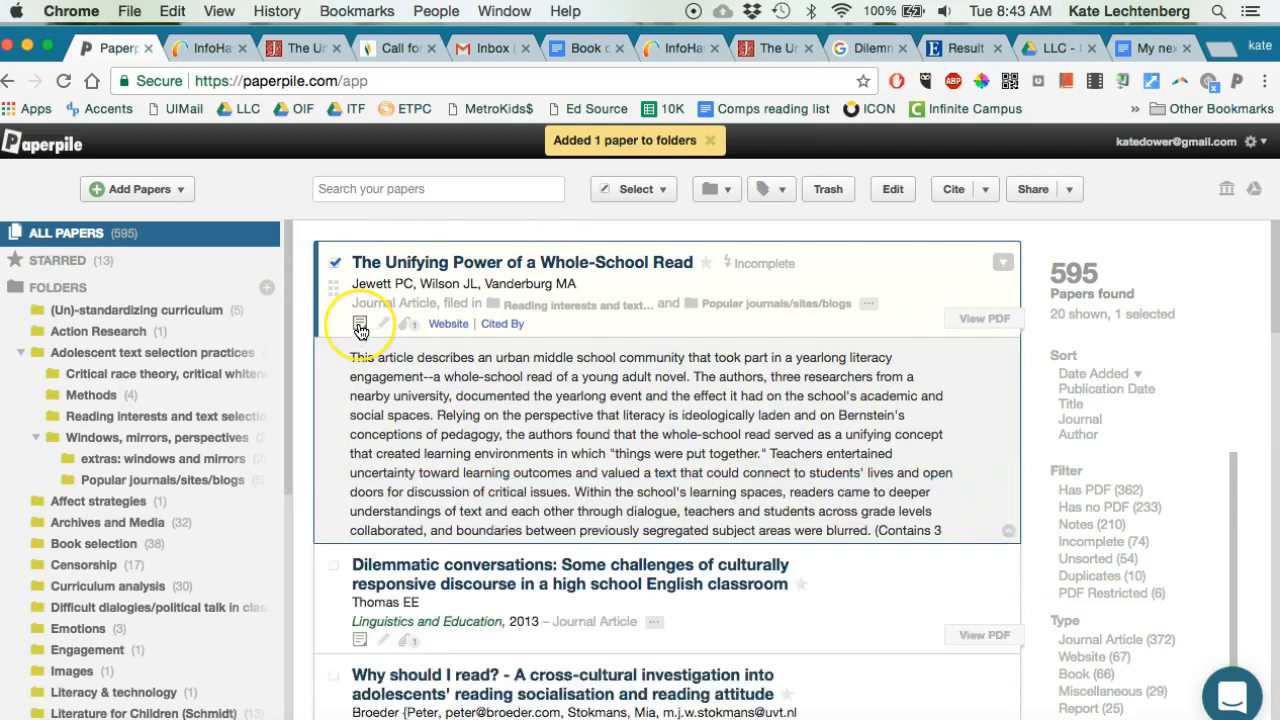
pyautogui.click(360, 333)
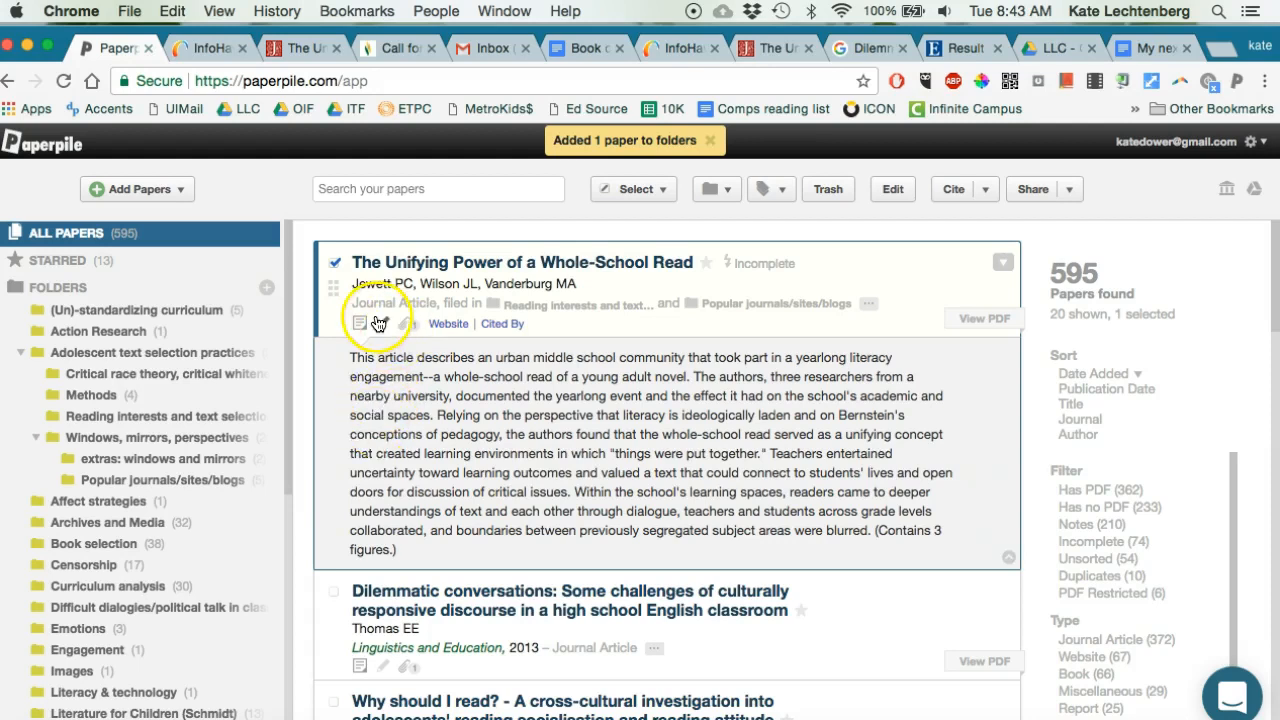
pyautogui.click(380, 325)
pyautogui.click(391, 376)
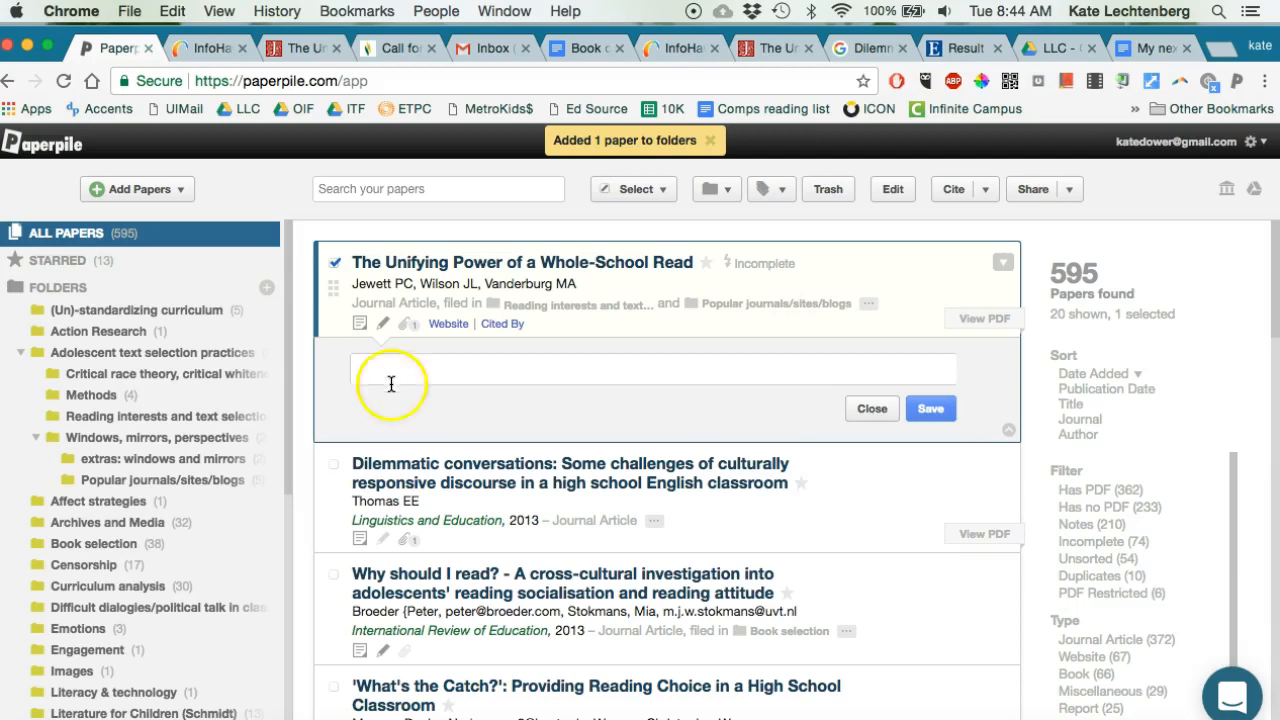
# - Open the article's PDF and highlight "his article is about a middle school community that undertook a yearlong literacy engagement" in yellow
pyautogui.click(972, 320)
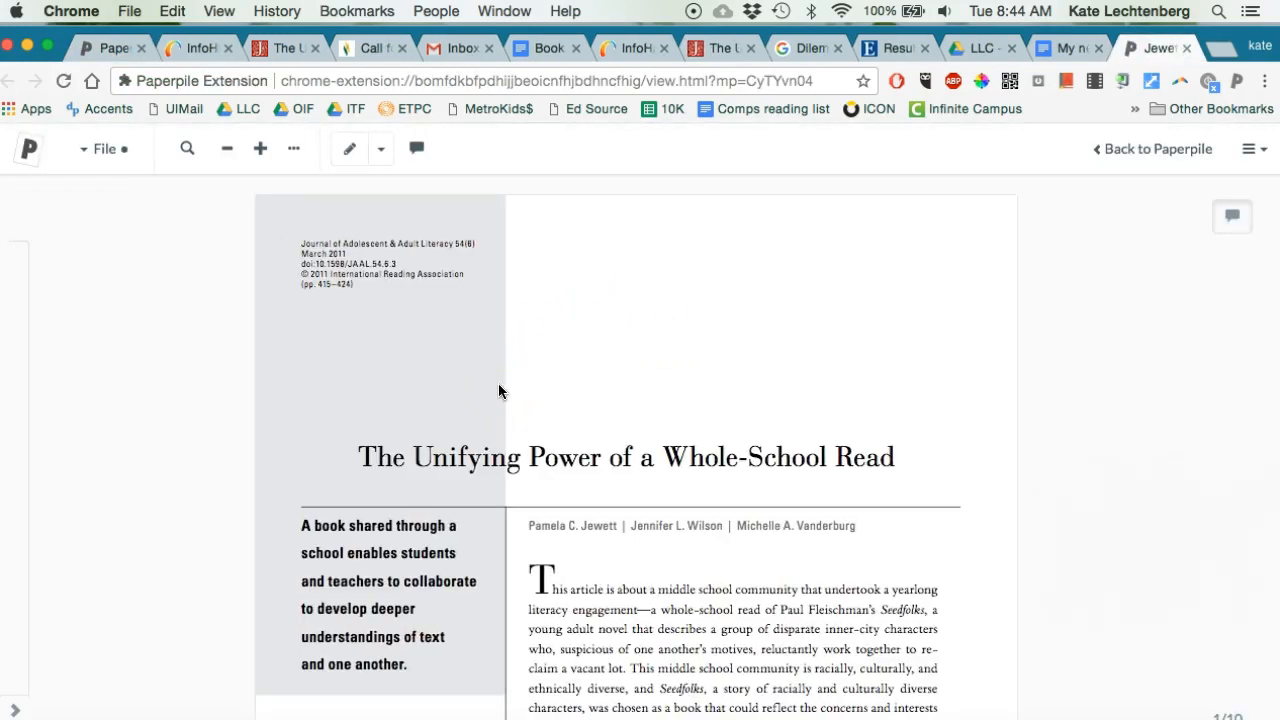
pyautogui.scroll(-3, 498, 385)
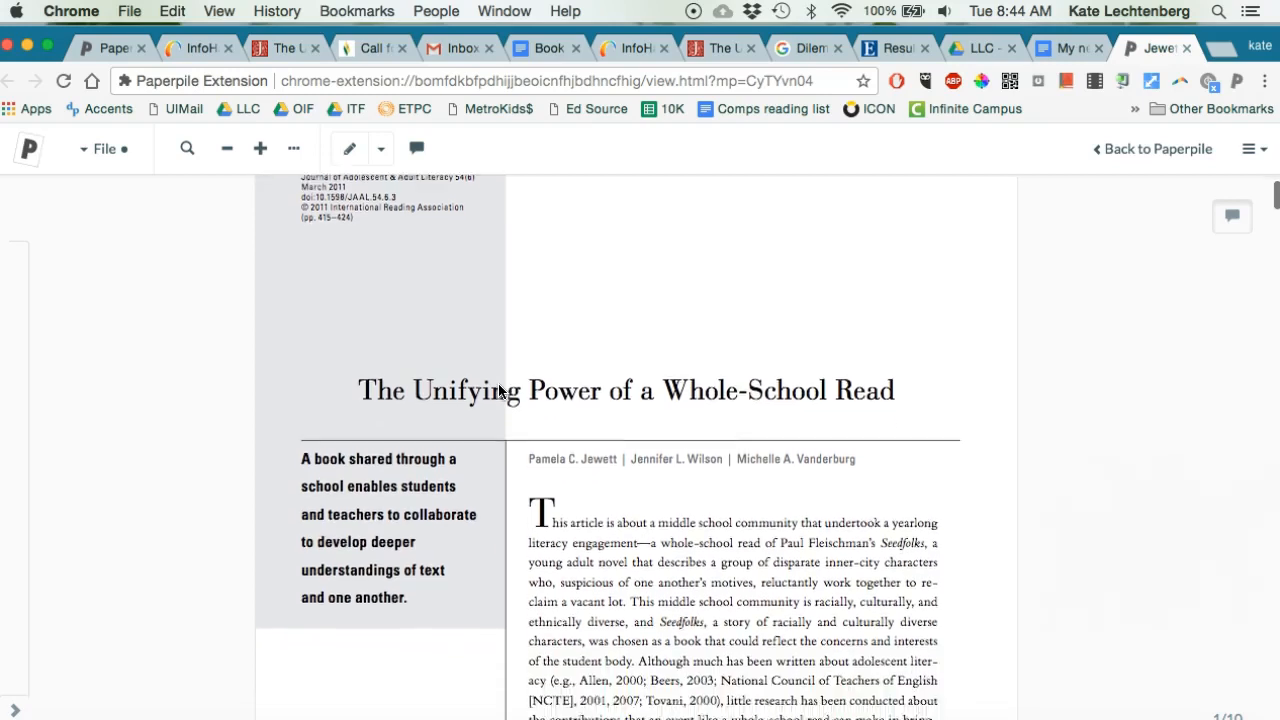
pyautogui.moveTo(549, 455); pyautogui.dragTo(645, 482)
pyautogui.click(349, 148)
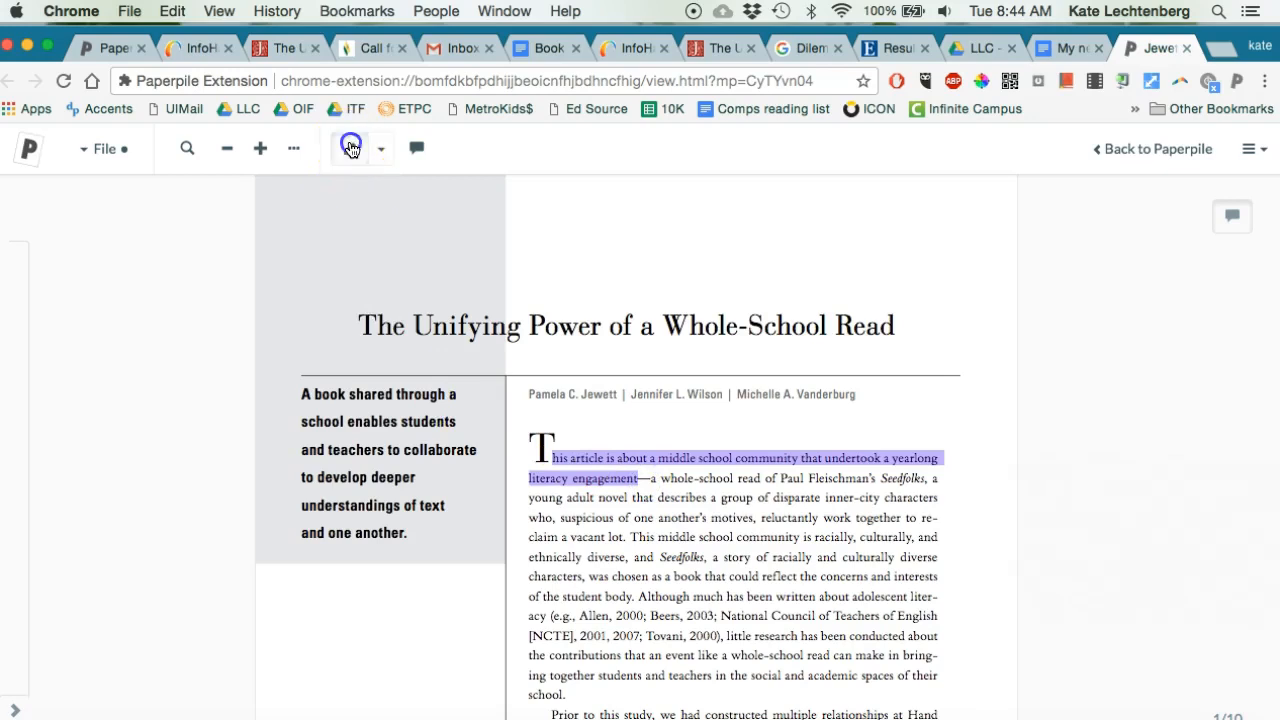
pyautogui.click(382, 152)
pyautogui.click(386, 156)
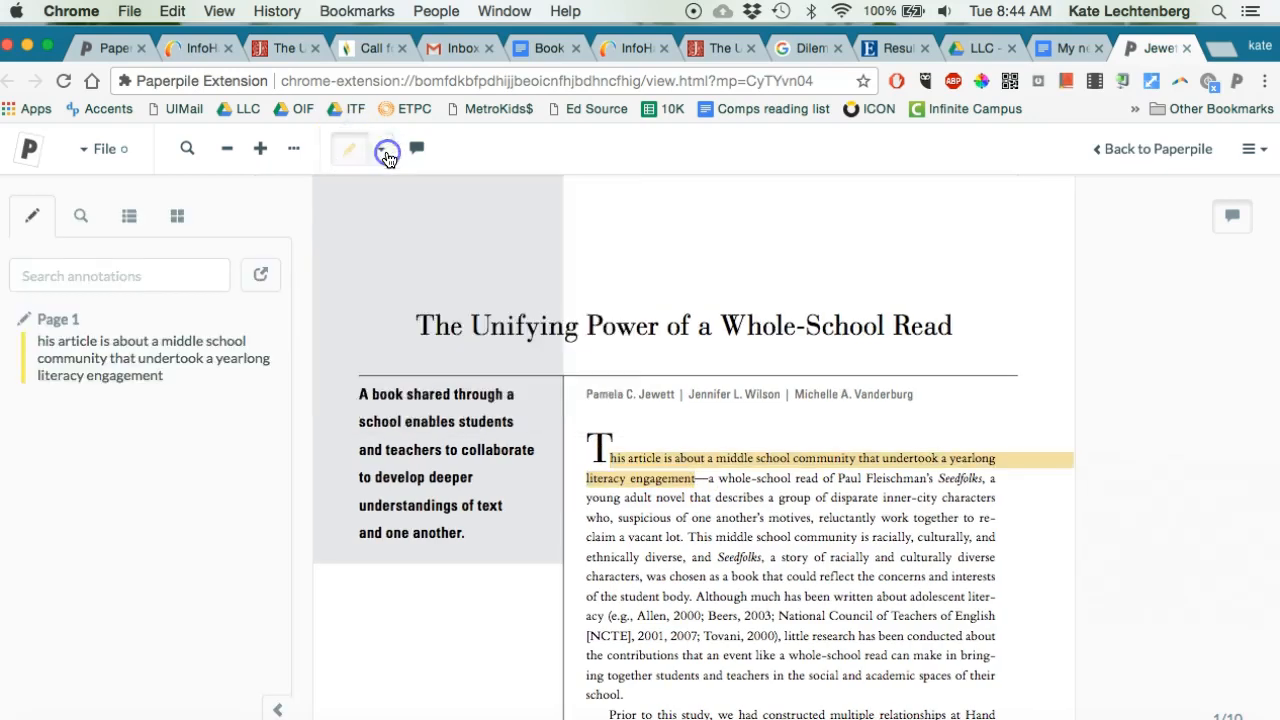
# - Attach the comment "Awesome!" to the highlighted passage in the PDF
pyautogui.click(654, 480)
pyautogui.click(648, 505)
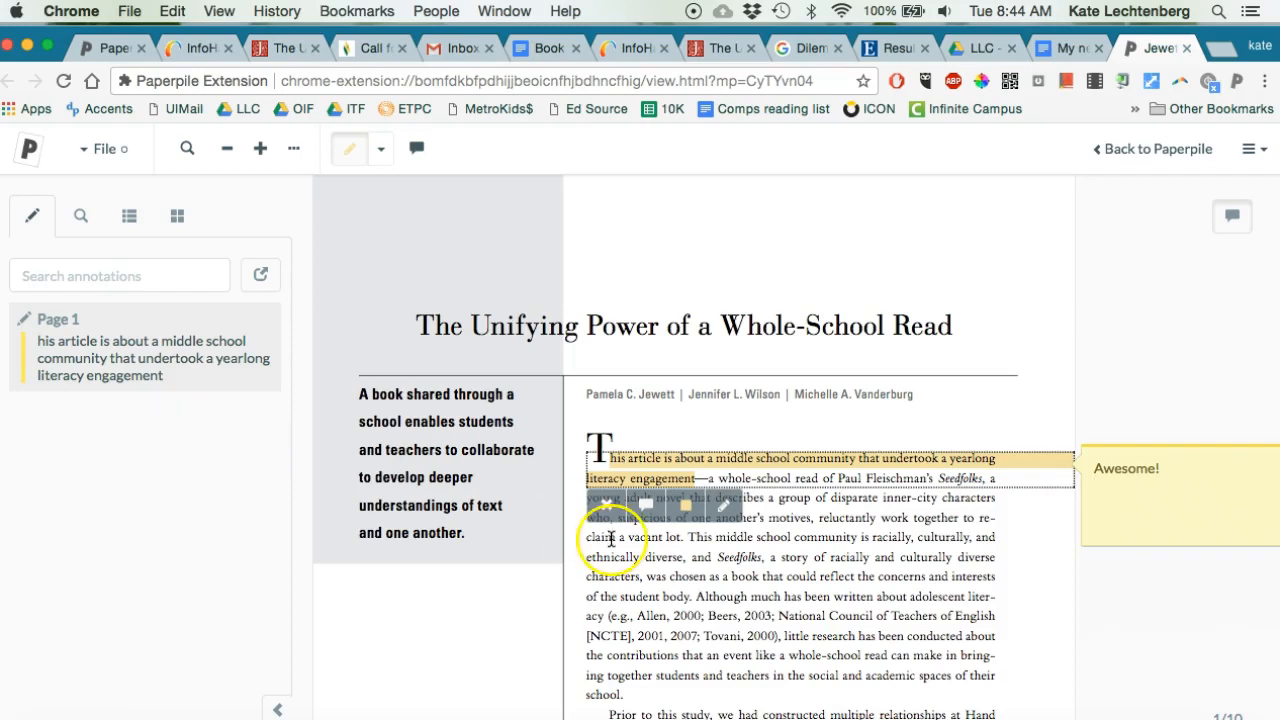
pyautogui.click(790, 585)
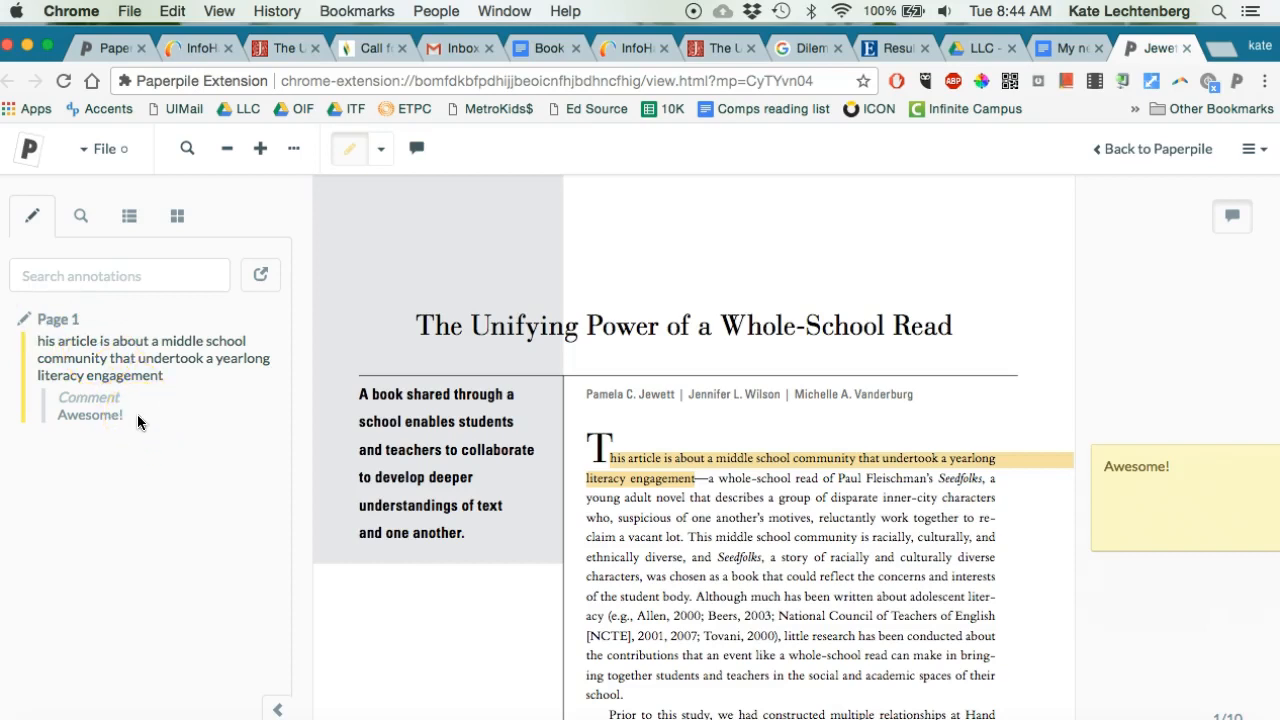
# - Copy the highlighted text with its comment from the annotation list into the article's notes in the library and save them
pyautogui.moveTo(138, 418)
pyautogui.mouseDown()
pyautogui.moveTo(100, 404)
pyautogui.moveTo(40, 350)
pyautogui.moveTo(41, 333)
pyautogui.mouseUp()
pyautogui.press('super+c')
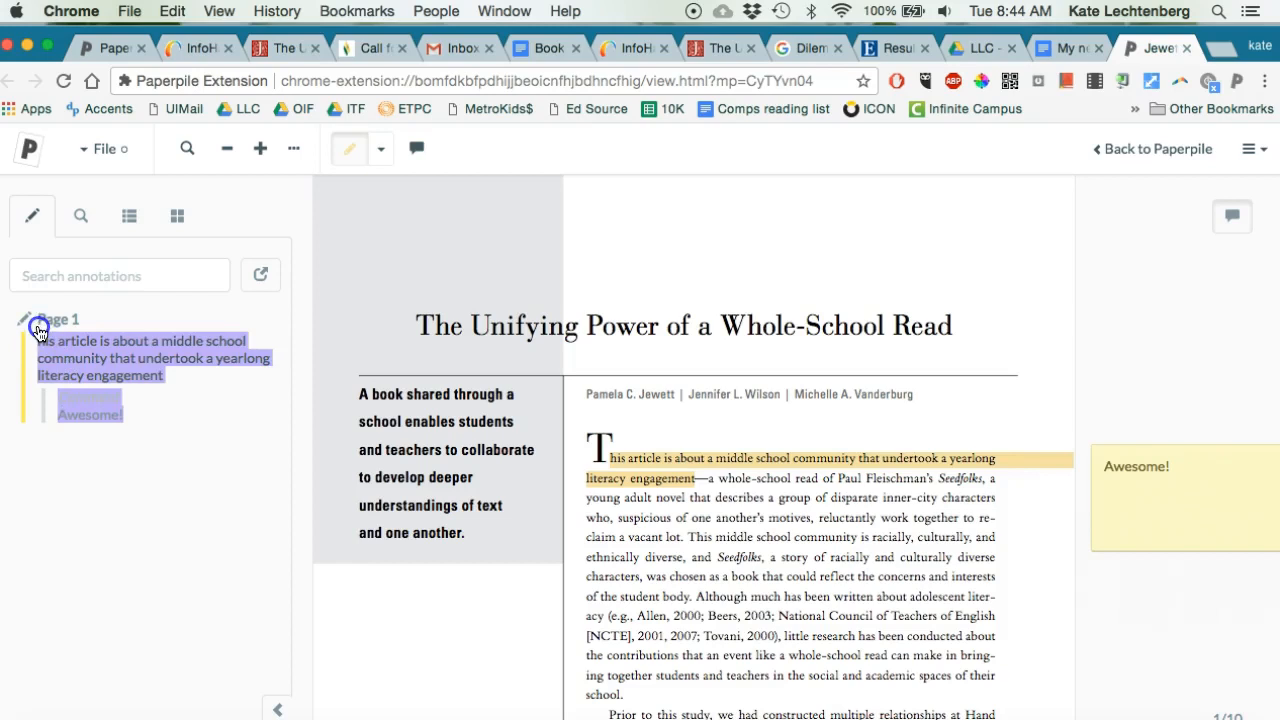
pyautogui.moveTo(35, 320)
pyautogui.mouseDown()
pyautogui.moveTo(45, 372)
pyautogui.moveTo(27, 330)
pyautogui.mouseUp()
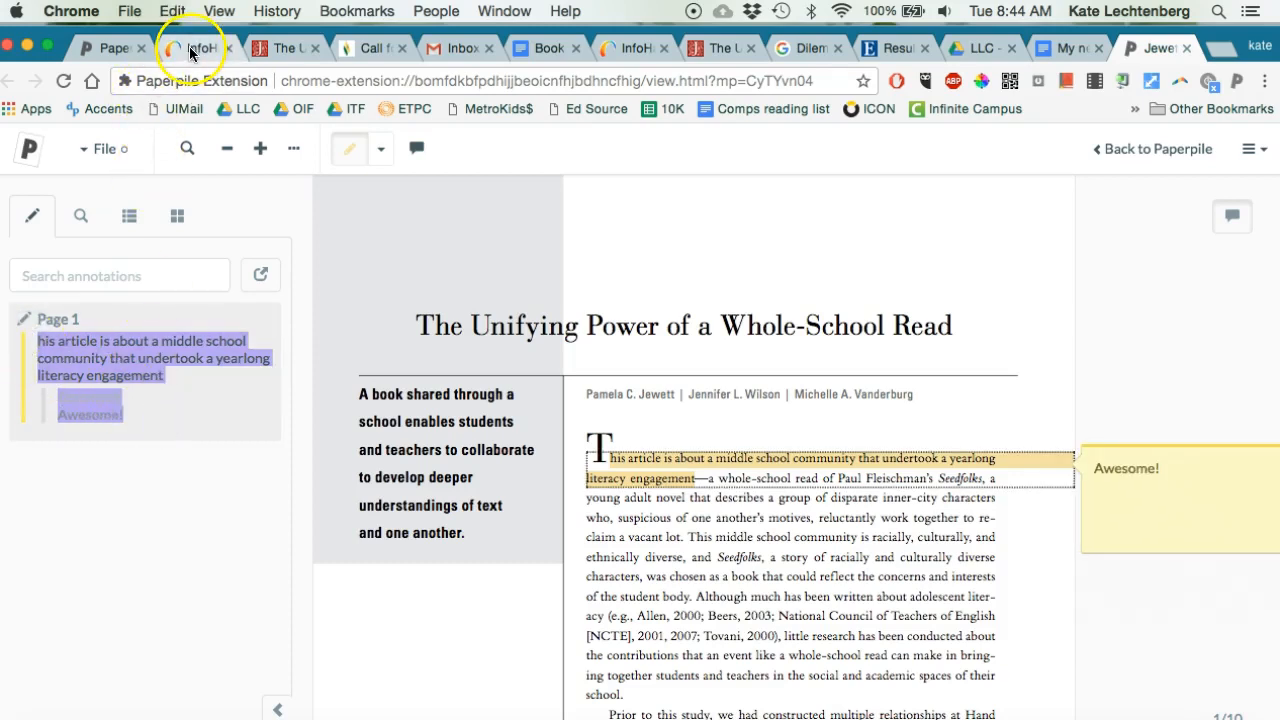
pyautogui.click(112, 48)
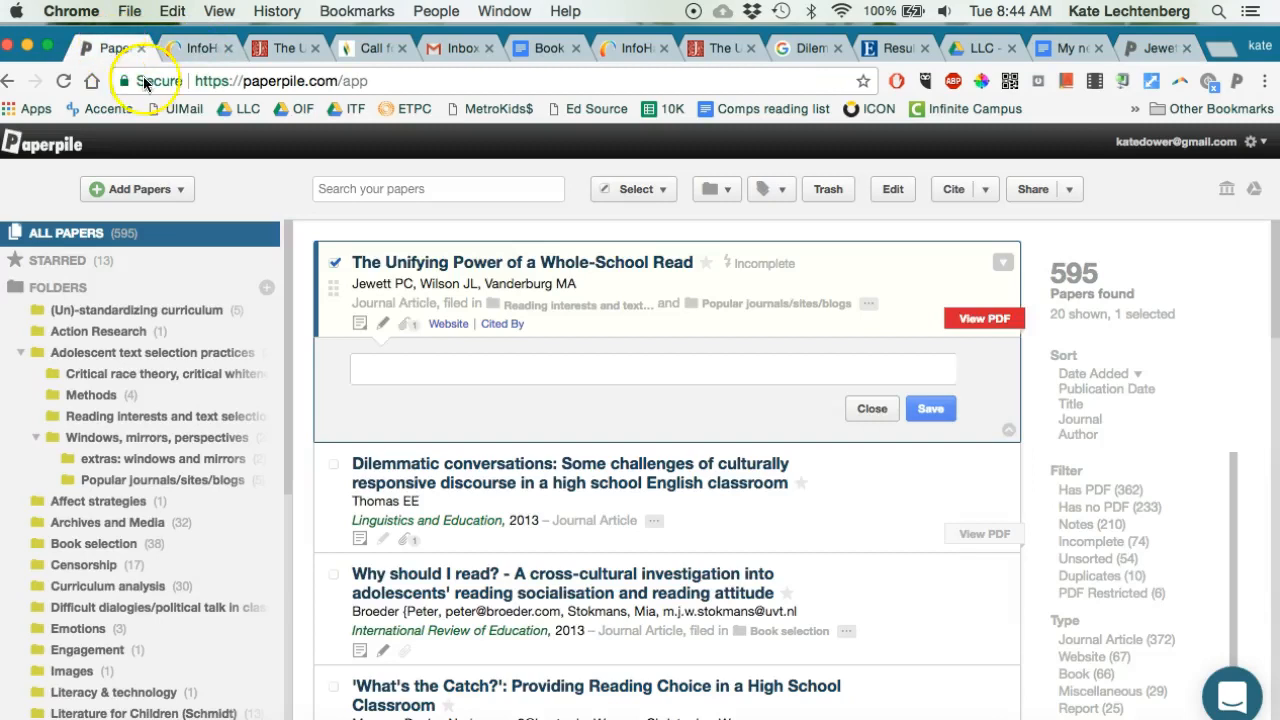
pyautogui.click(382, 323)
pyautogui.click(382, 323)
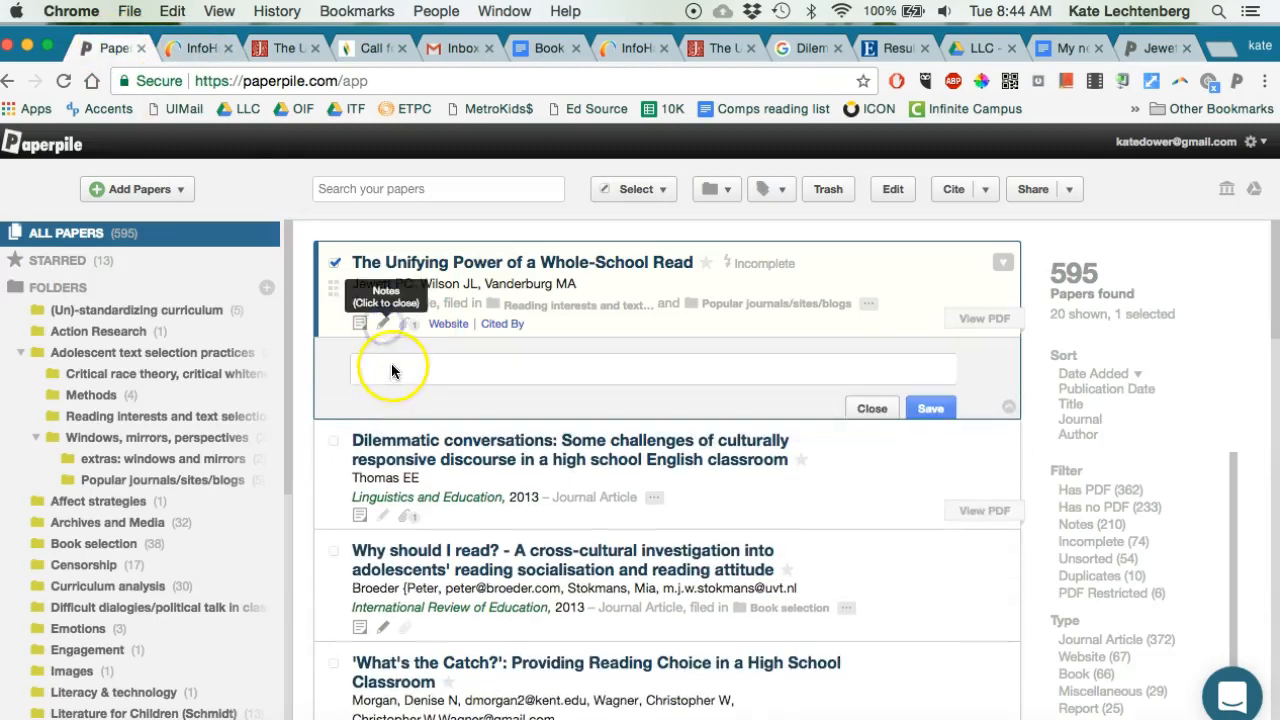
pyautogui.press('super+v')
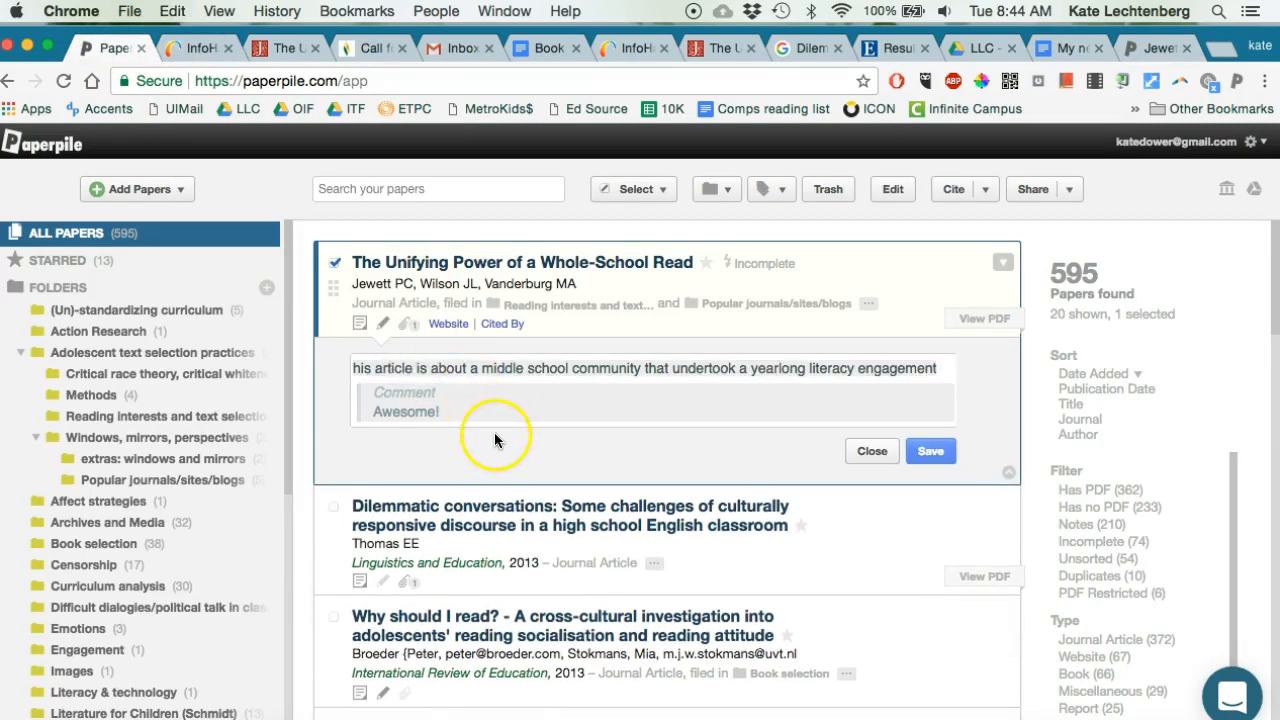
pyautogui.click(929, 452)
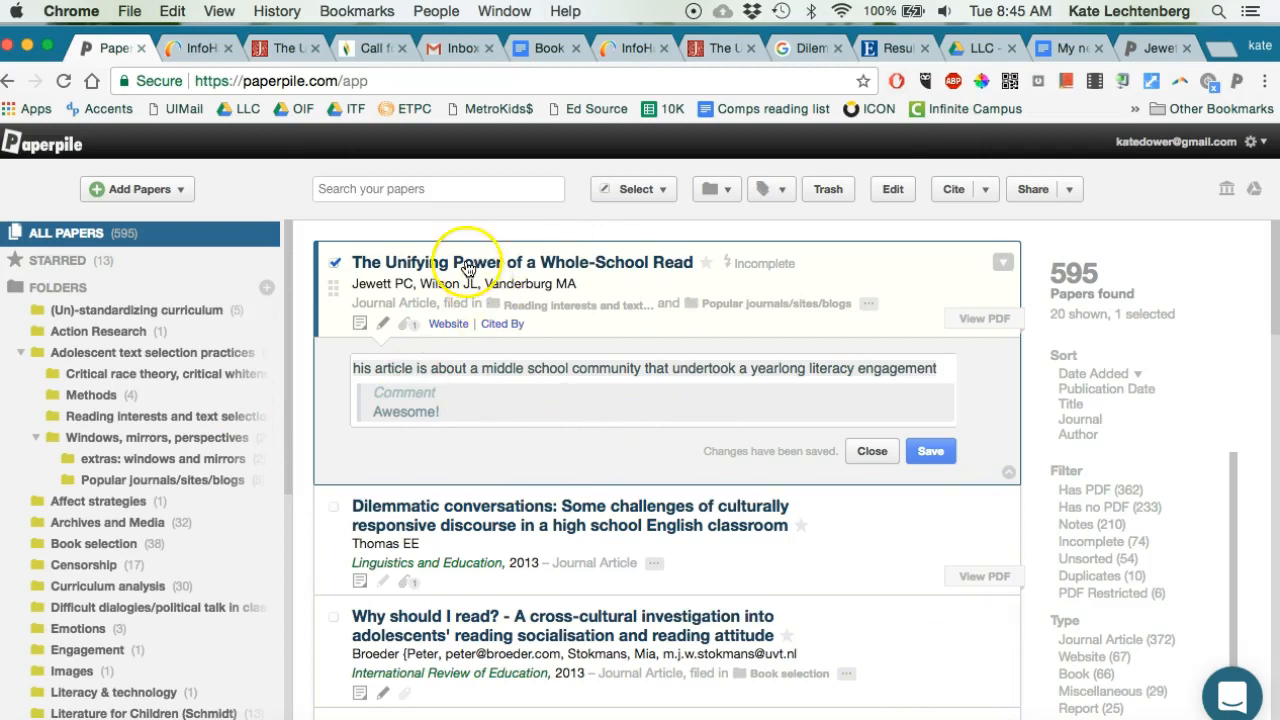
# - Enter "awesome" as the library search term, close the article's notes, and examine the match shown under the article
pyautogui.click(423, 189)
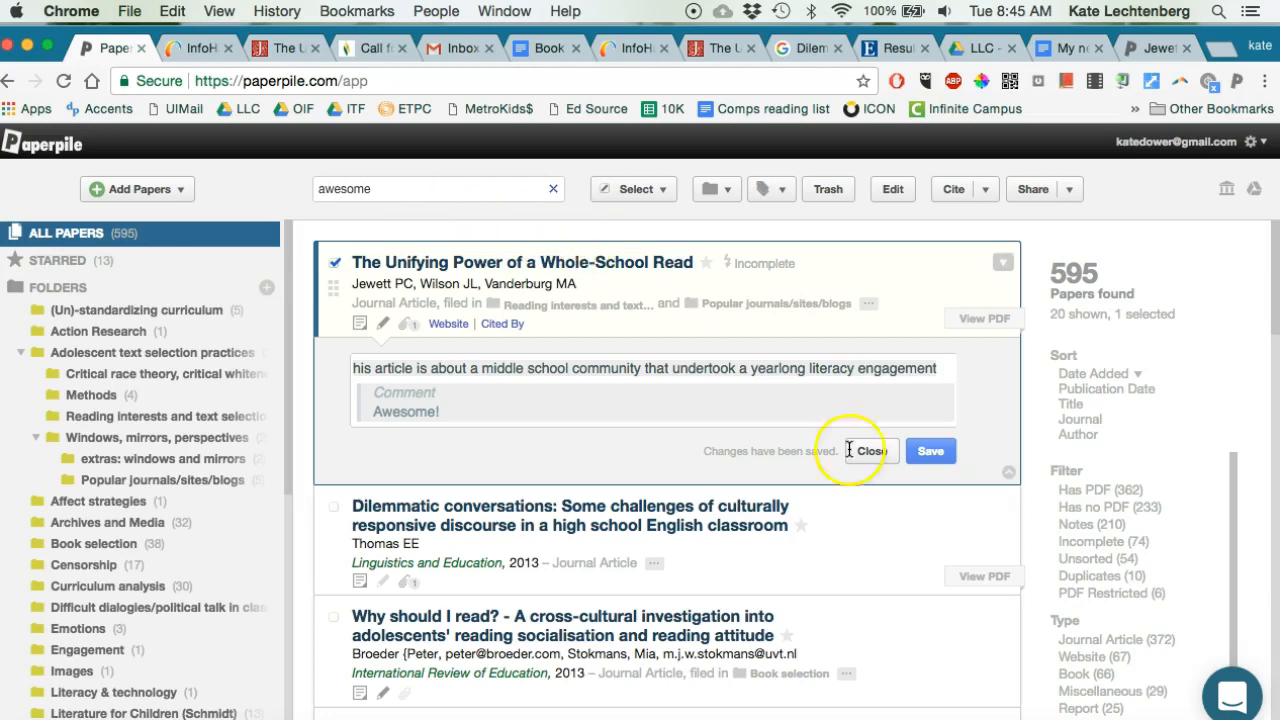
pyautogui.click(893, 454)
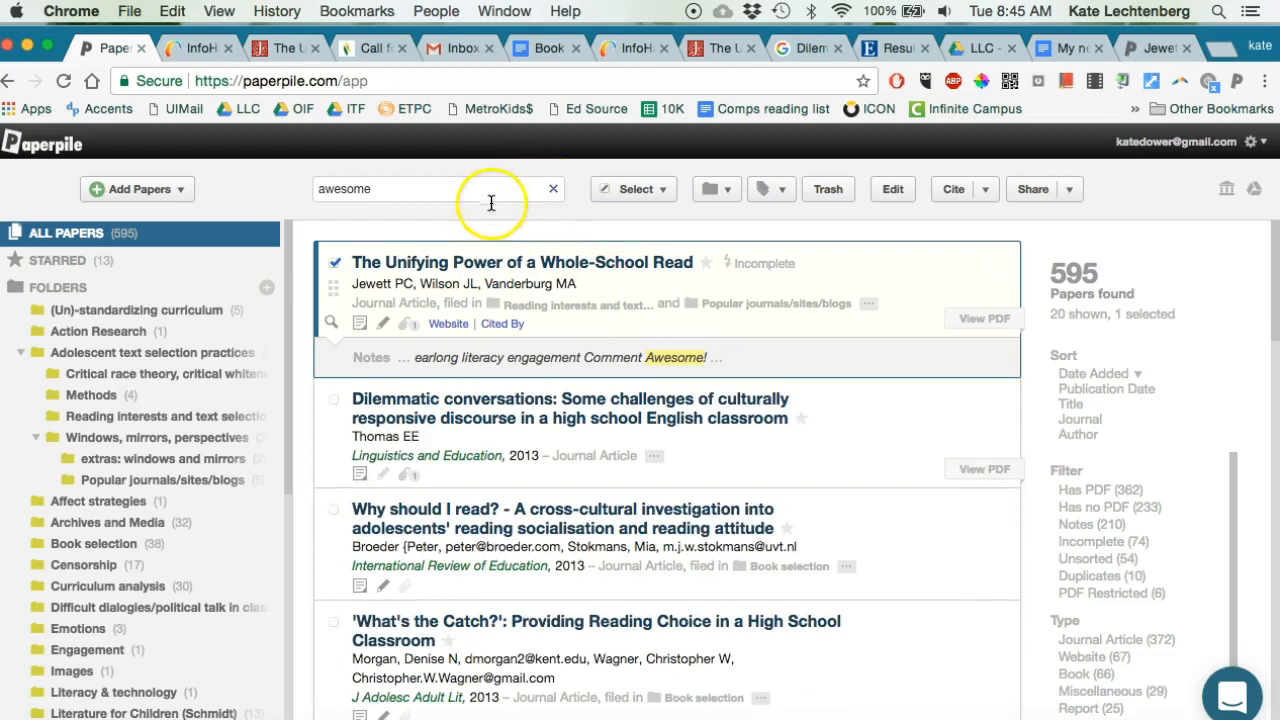
pyautogui.click(442, 190)
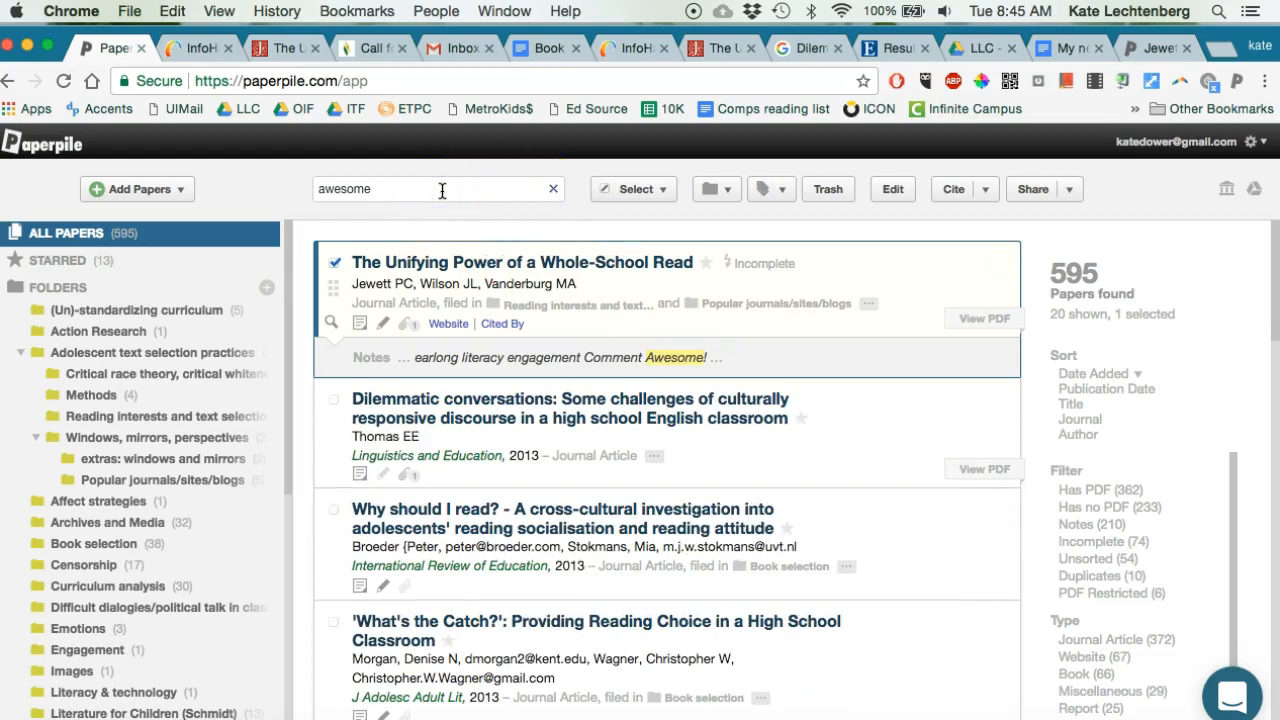
pyautogui.click(655, 356)
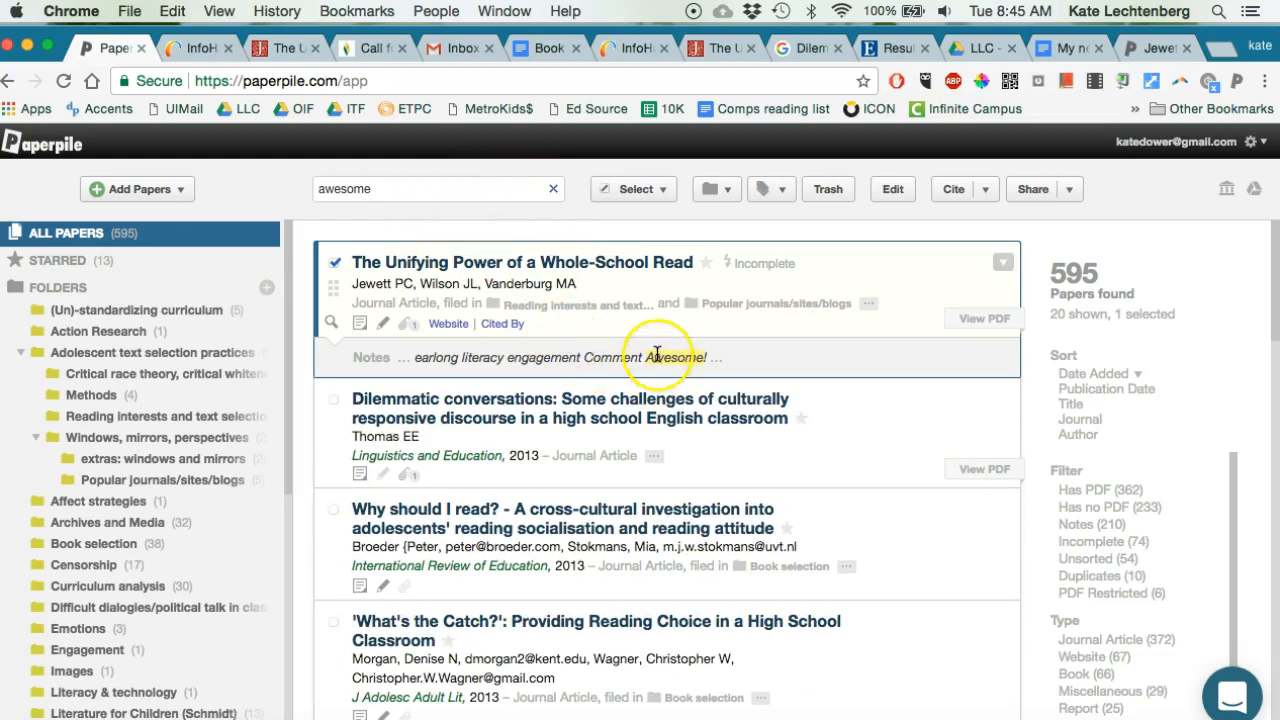
pyautogui.scroll(-1, 657, 355)
pyautogui.scroll(1, 657, 355)
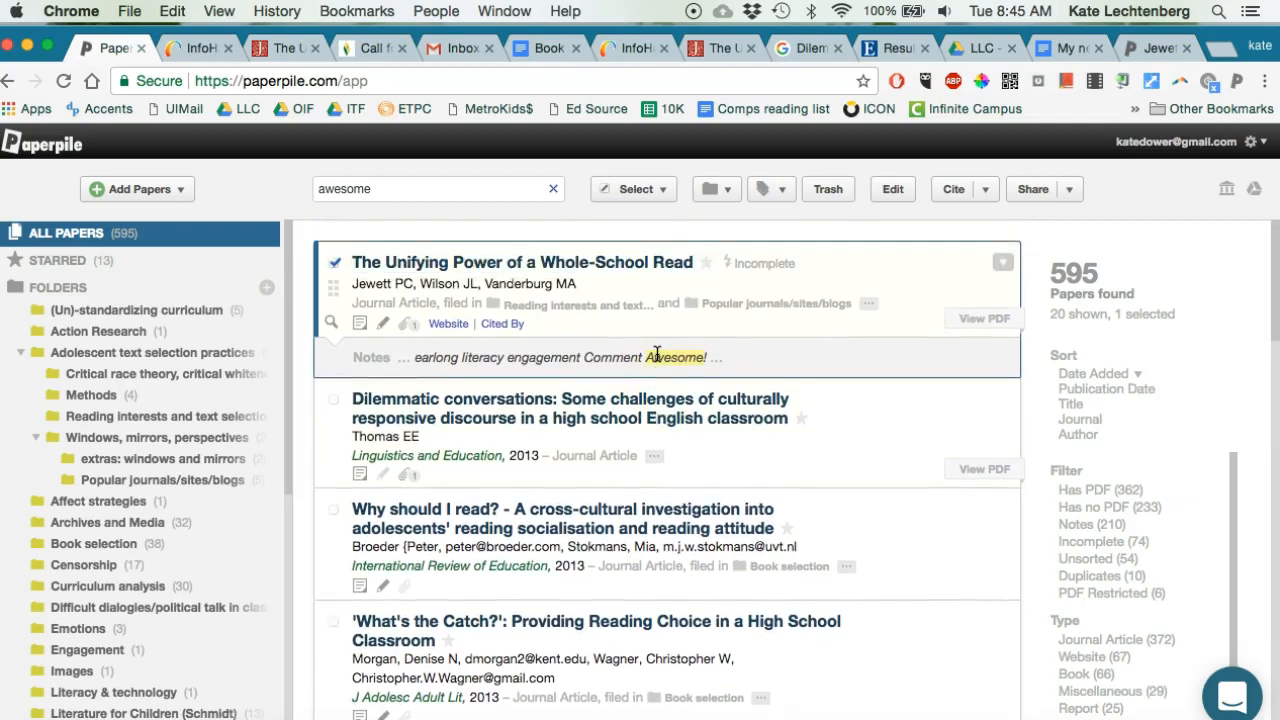
# - Deselect the article and run the library search for "awesome" again
pyautogui.click(338, 263)
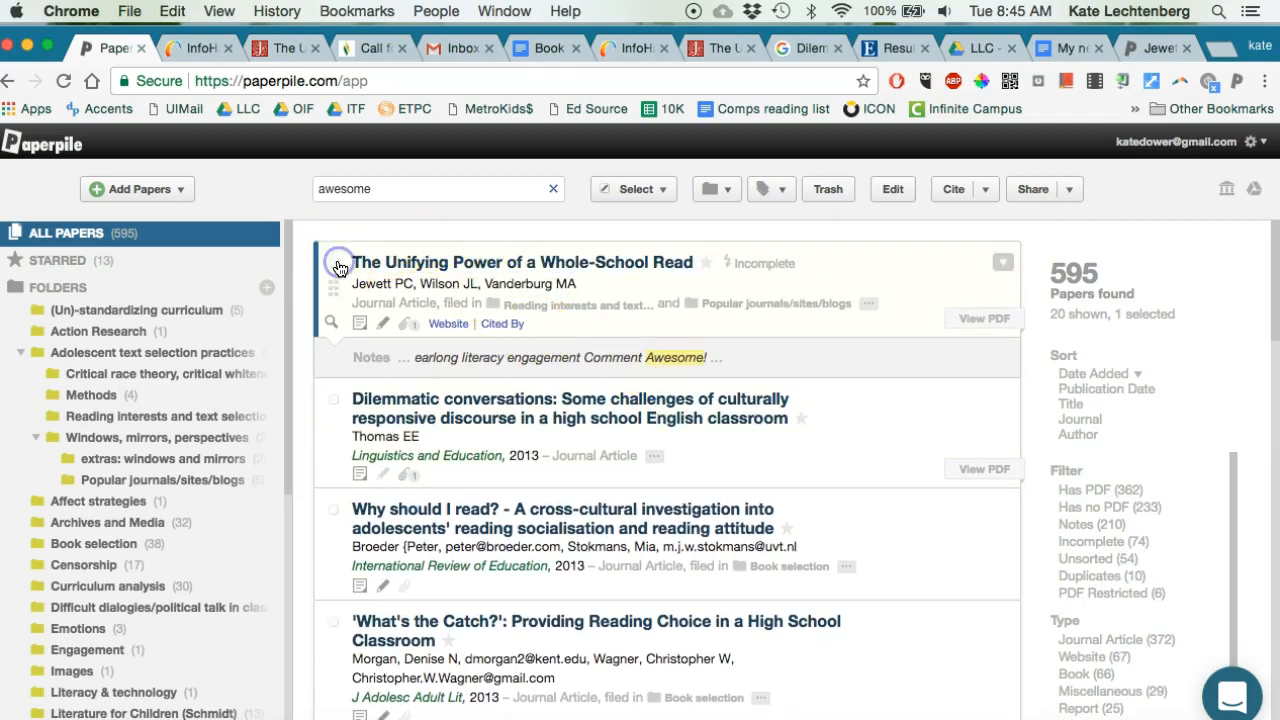
pyautogui.click(337, 266)
pyautogui.click(399, 189)
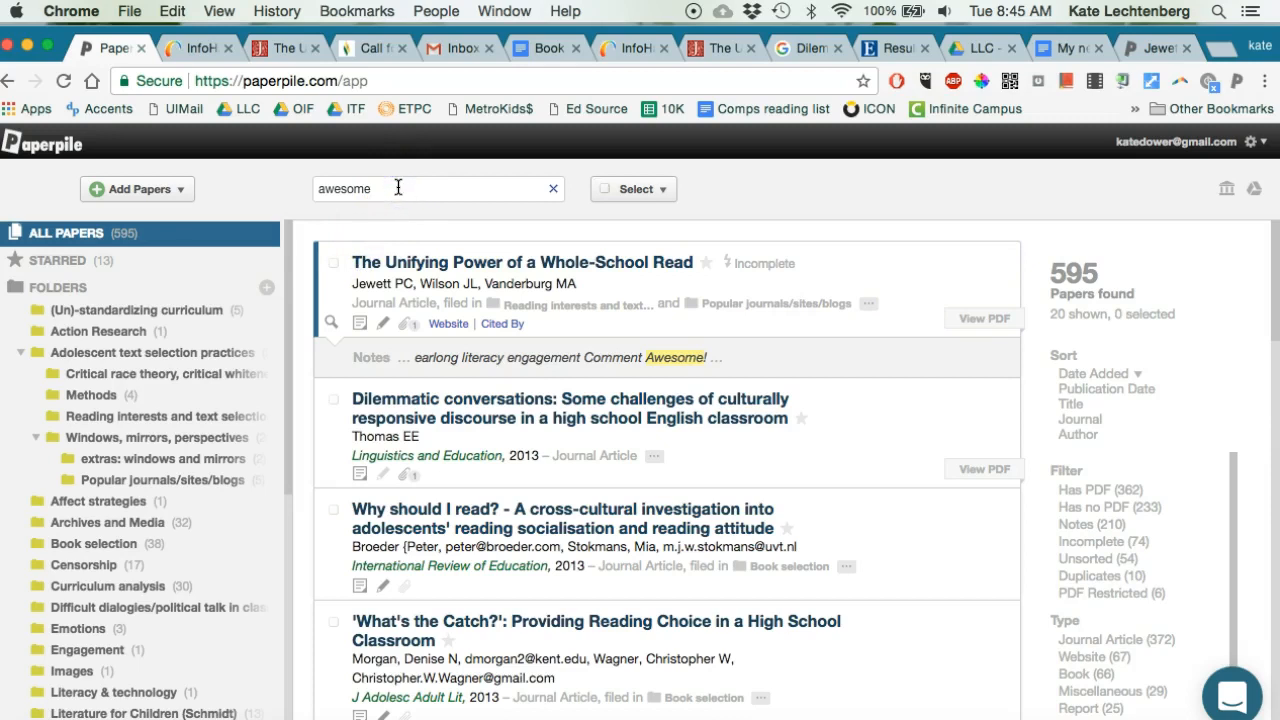
pyautogui.click(404, 192)
pyautogui.click(388, 193)
pyautogui.doubleClick(351, 189)
pyautogui.write('aw')
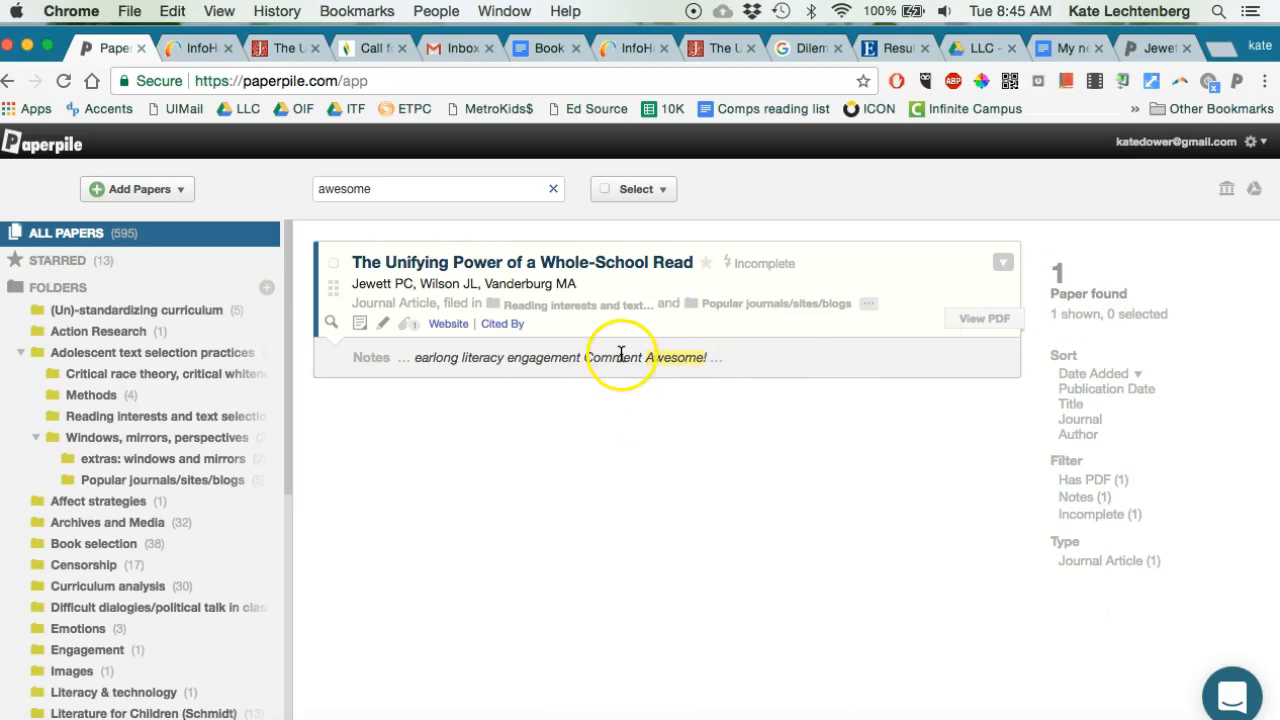
# - Clear the search term and return to browsing the full list of papers
pyautogui.click(346, 189)
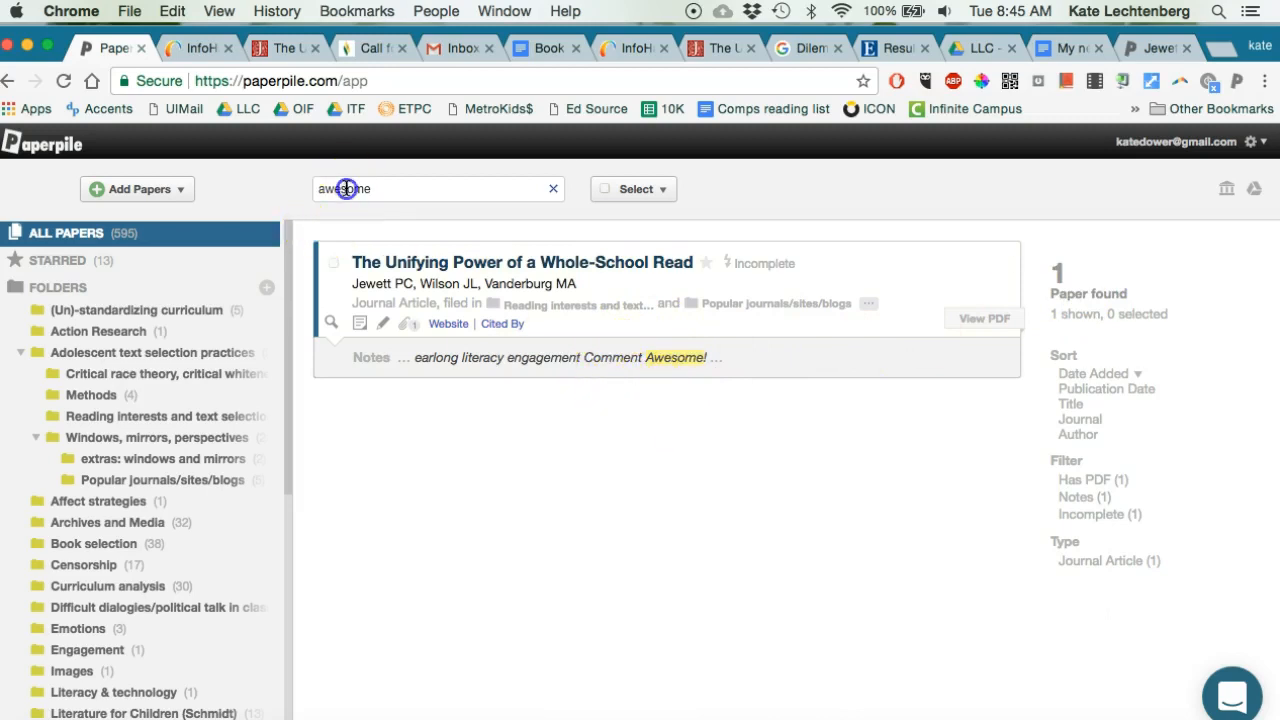
pyautogui.click(553, 191)
pyautogui.click(229, 225)
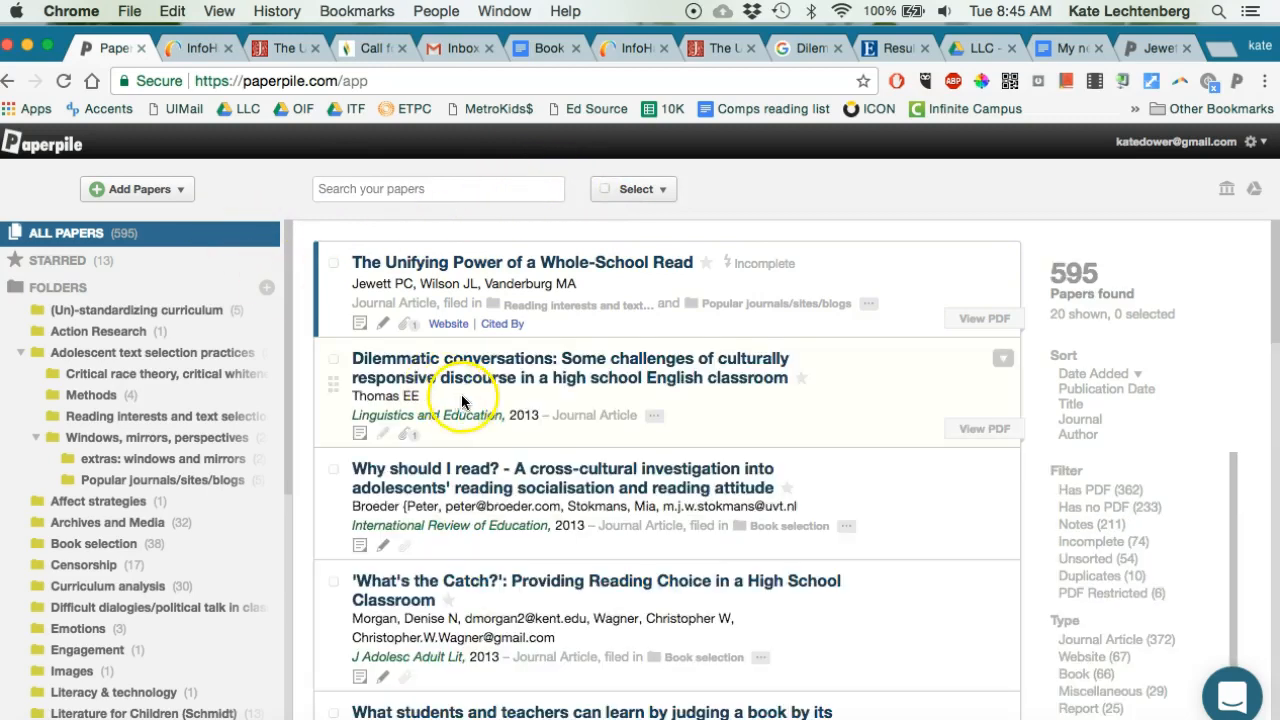
pyautogui.scroll(-2, 622, 463)
pyautogui.scroll(2, 622, 463)
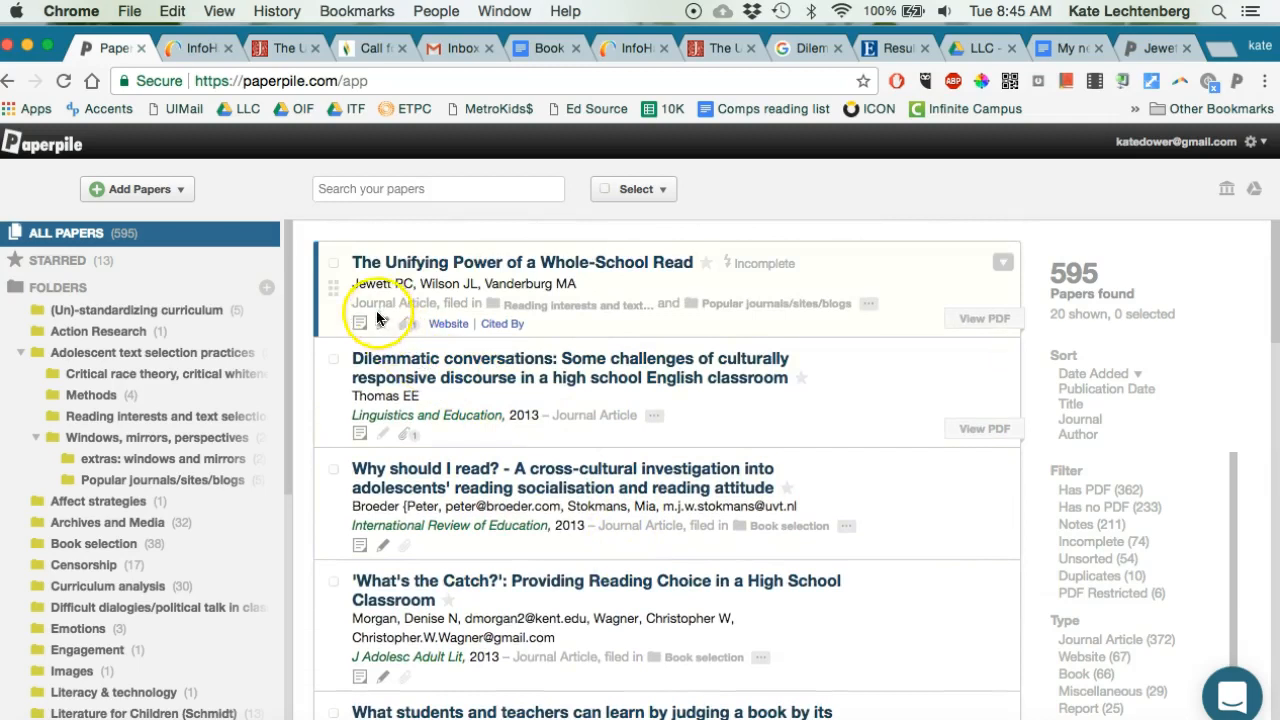
pyautogui.scroll(-5, 380, 457)
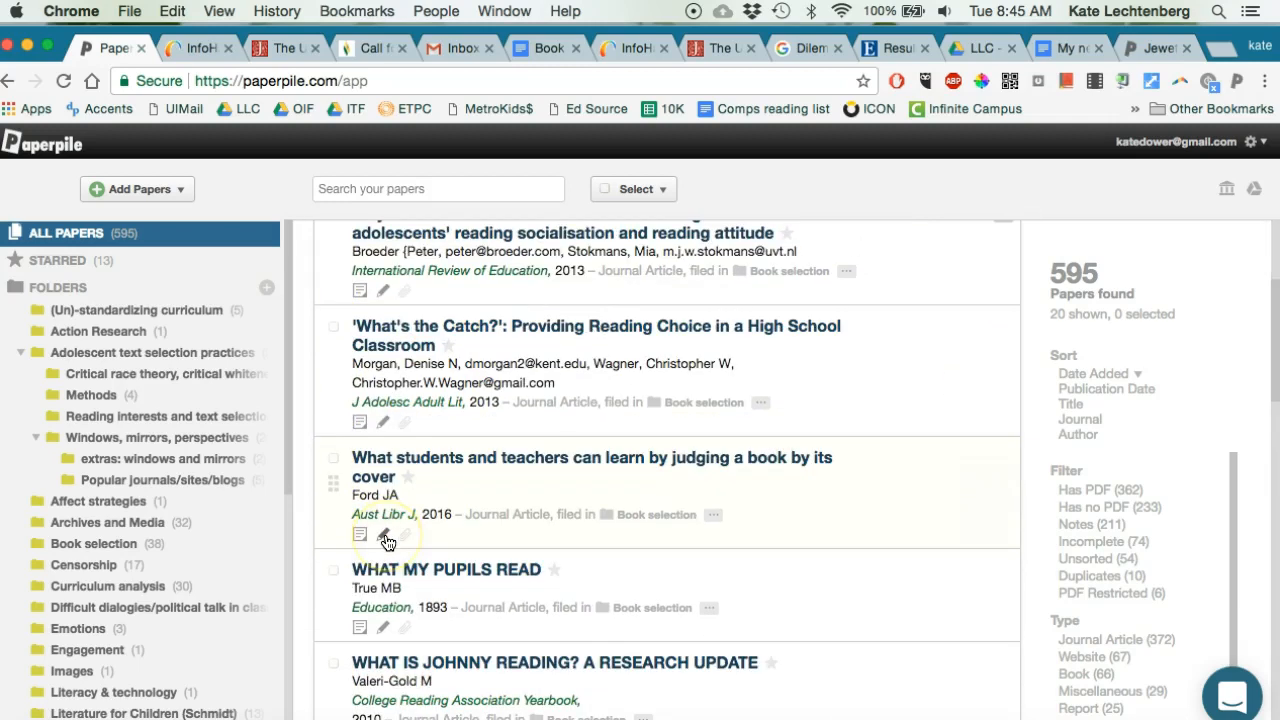
pyautogui.scroll(5, 387, 535)
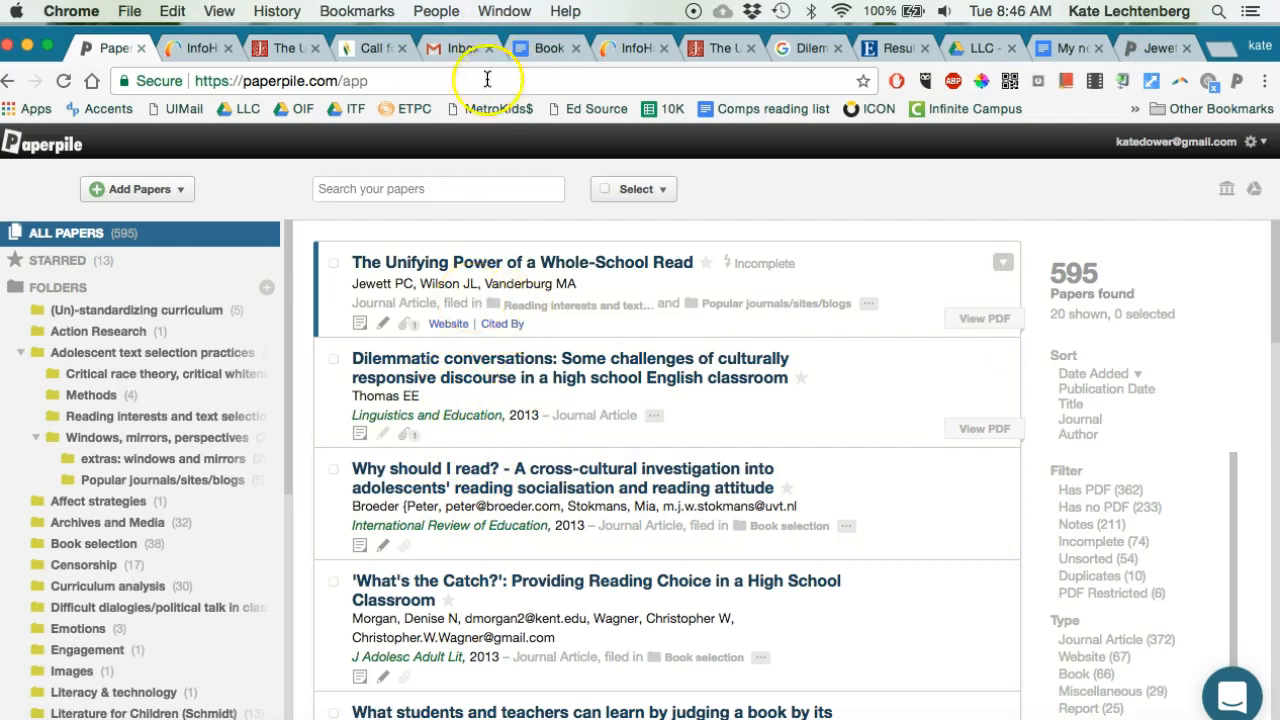
# - Switch to the Google Docs document "My next paper" and insert a space before the first sentence's period
pyautogui.click(1050, 58)
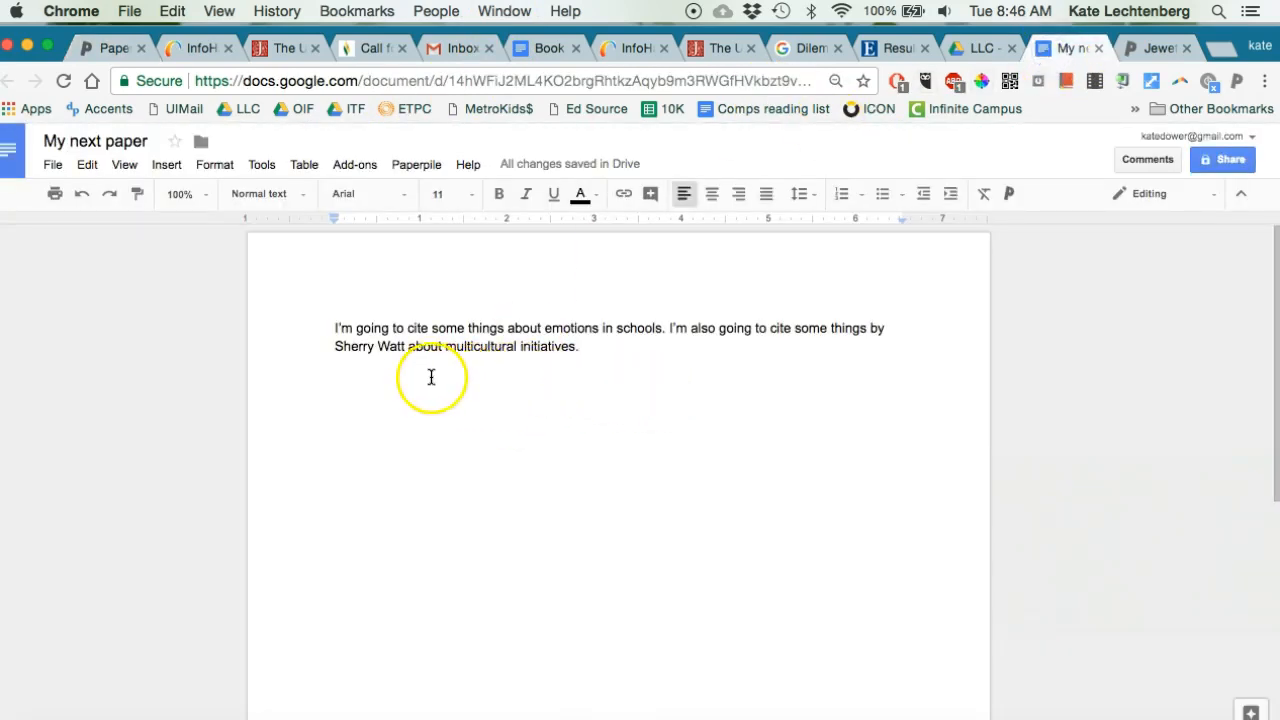
pyautogui.click(669, 357)
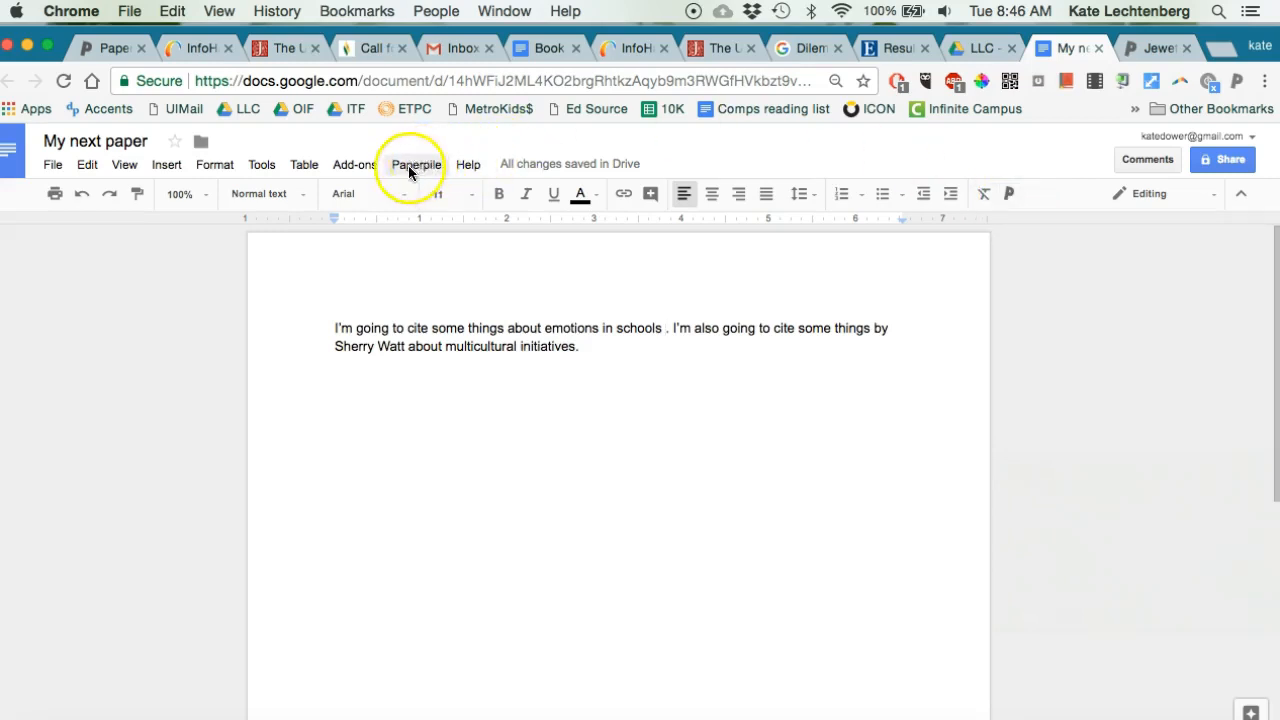
pyautogui.click(354, 165)
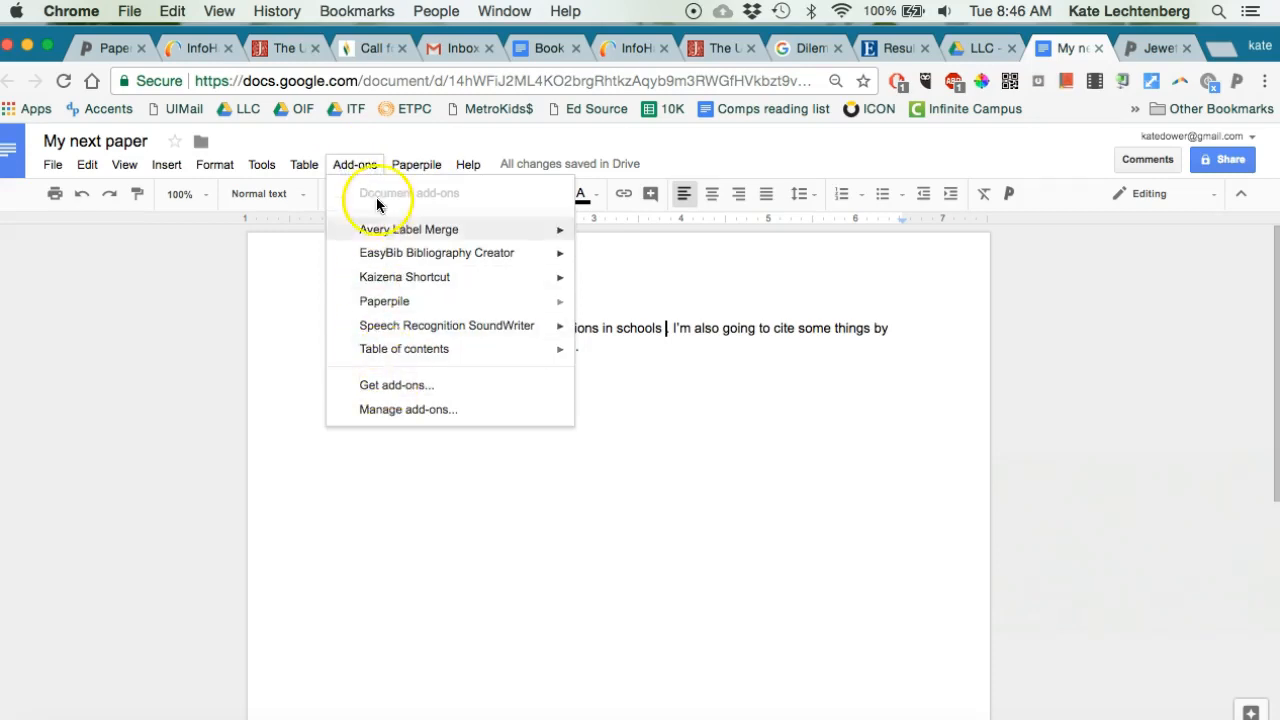
pyautogui.click(393, 499)
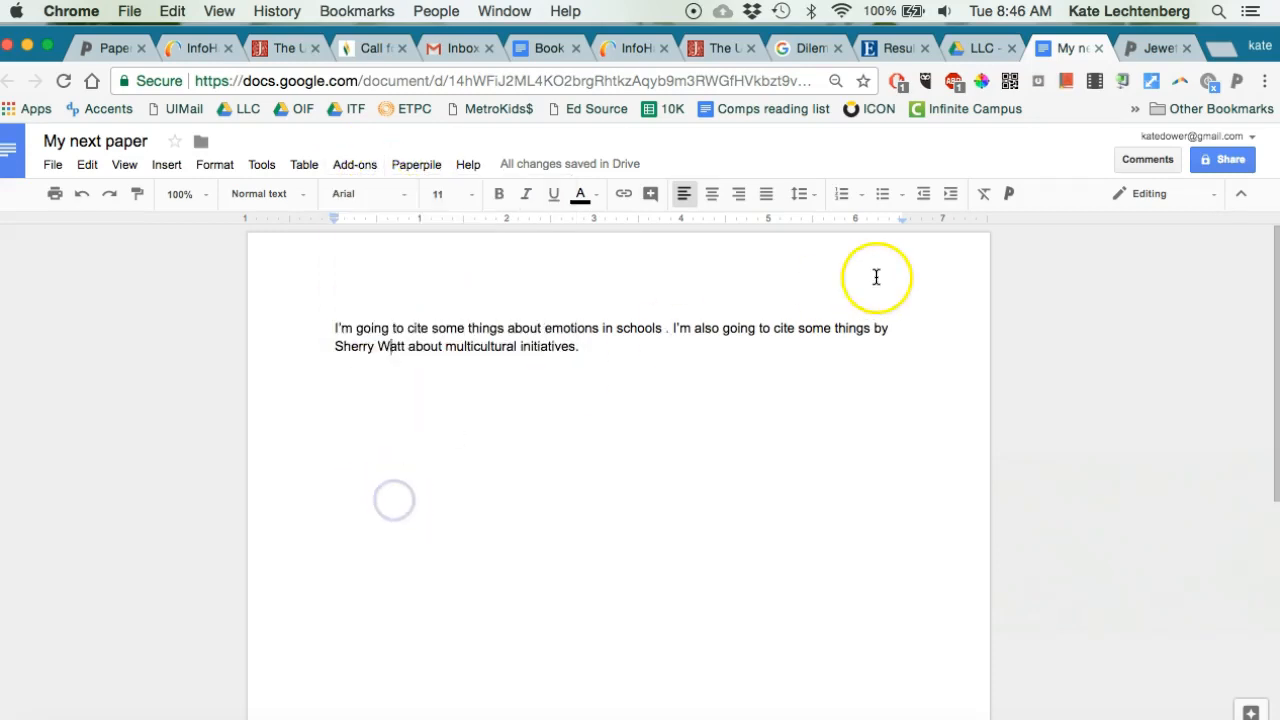
pyautogui.click(1007, 194)
pyautogui.click(634, 583)
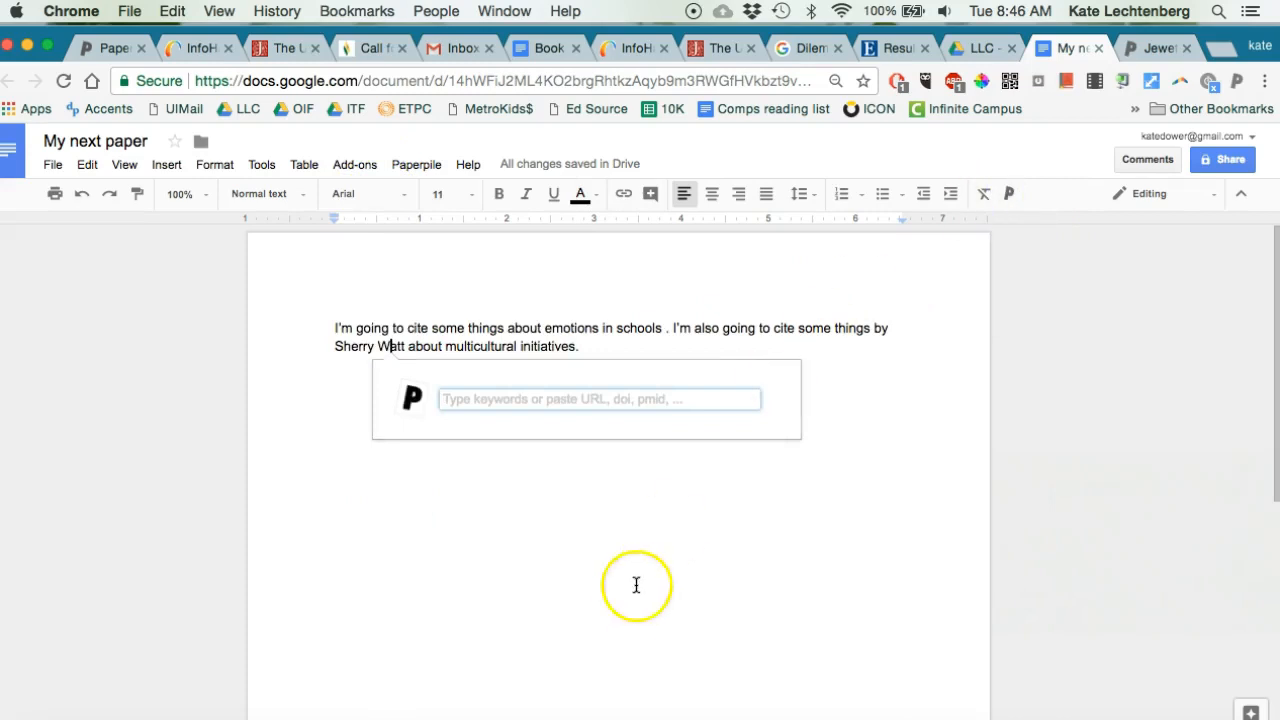
# - Start a Paperpile citation before the first sentence's period and browse the library papers matching "emotions"
pyautogui.click(657, 326)
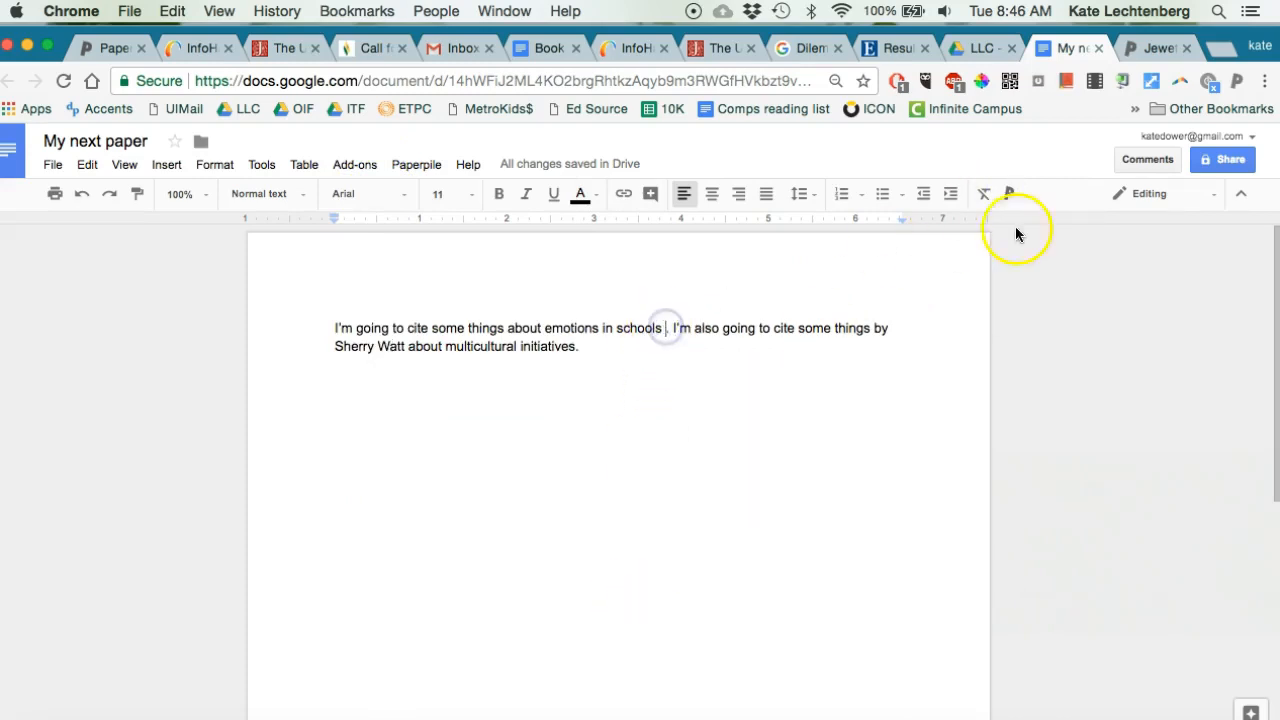
pyautogui.click(1005, 194)
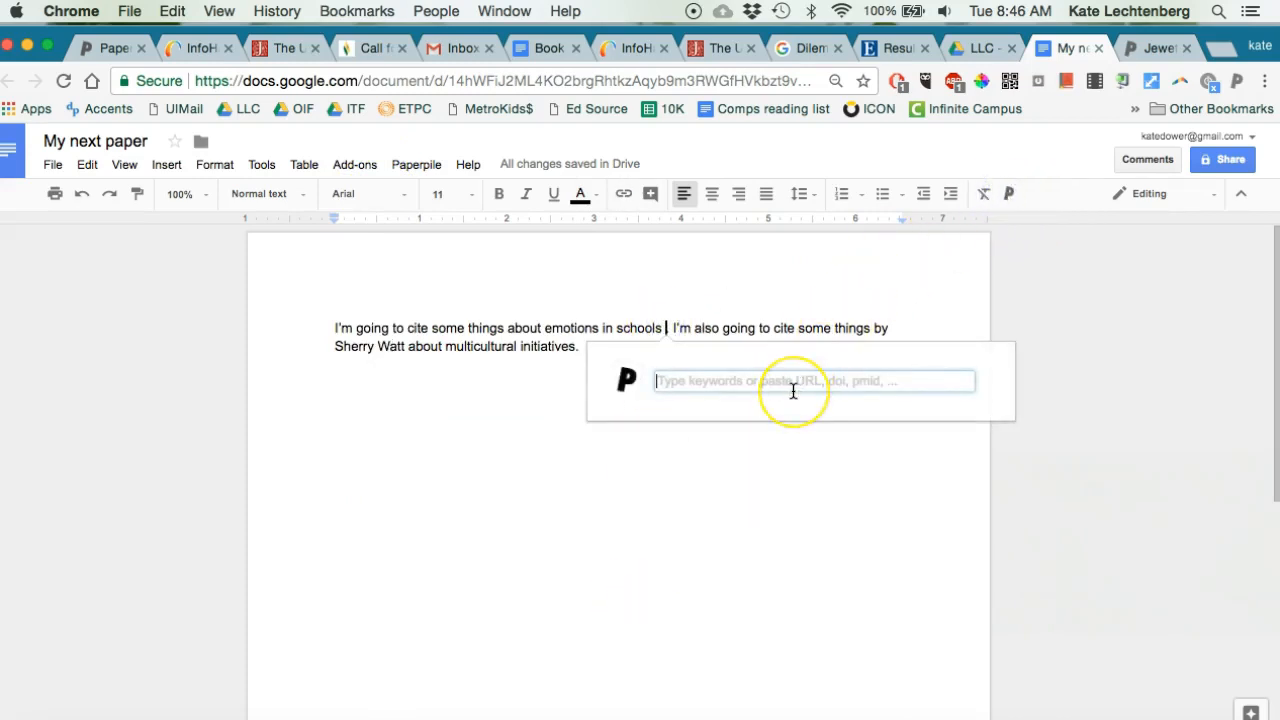
pyautogui.write('emotions')
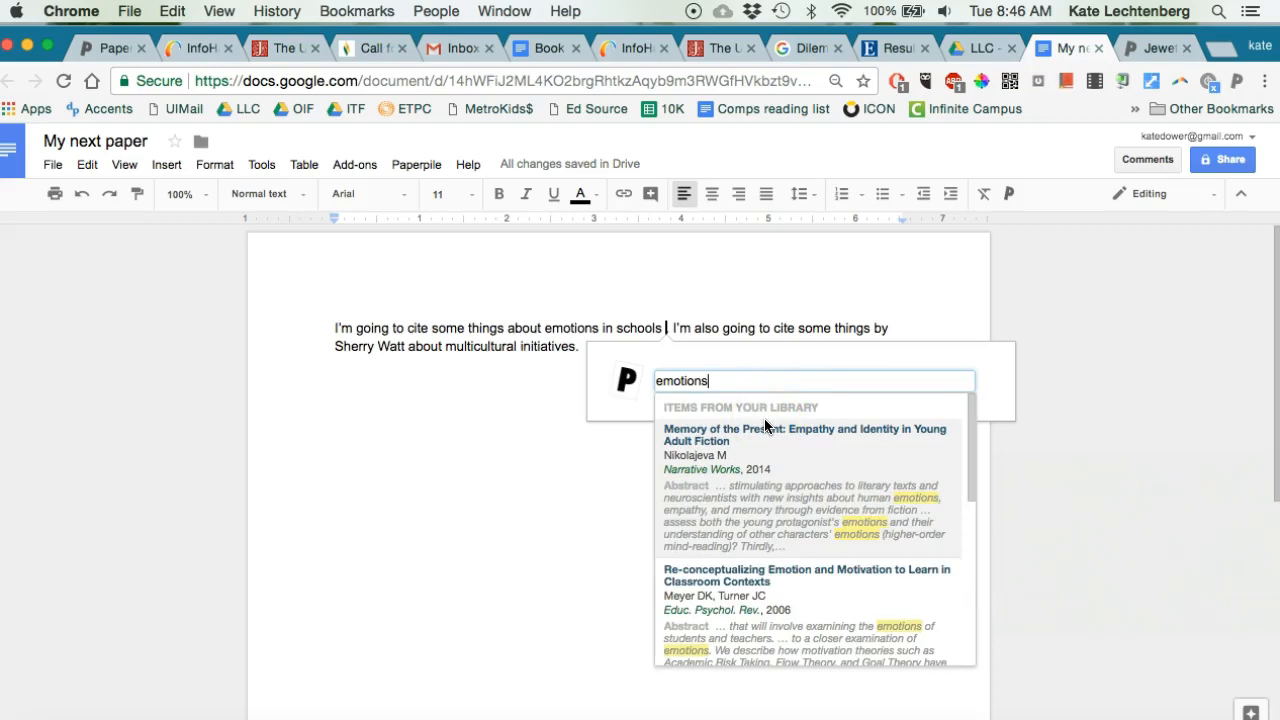
pyautogui.scroll(-5, 757, 430)
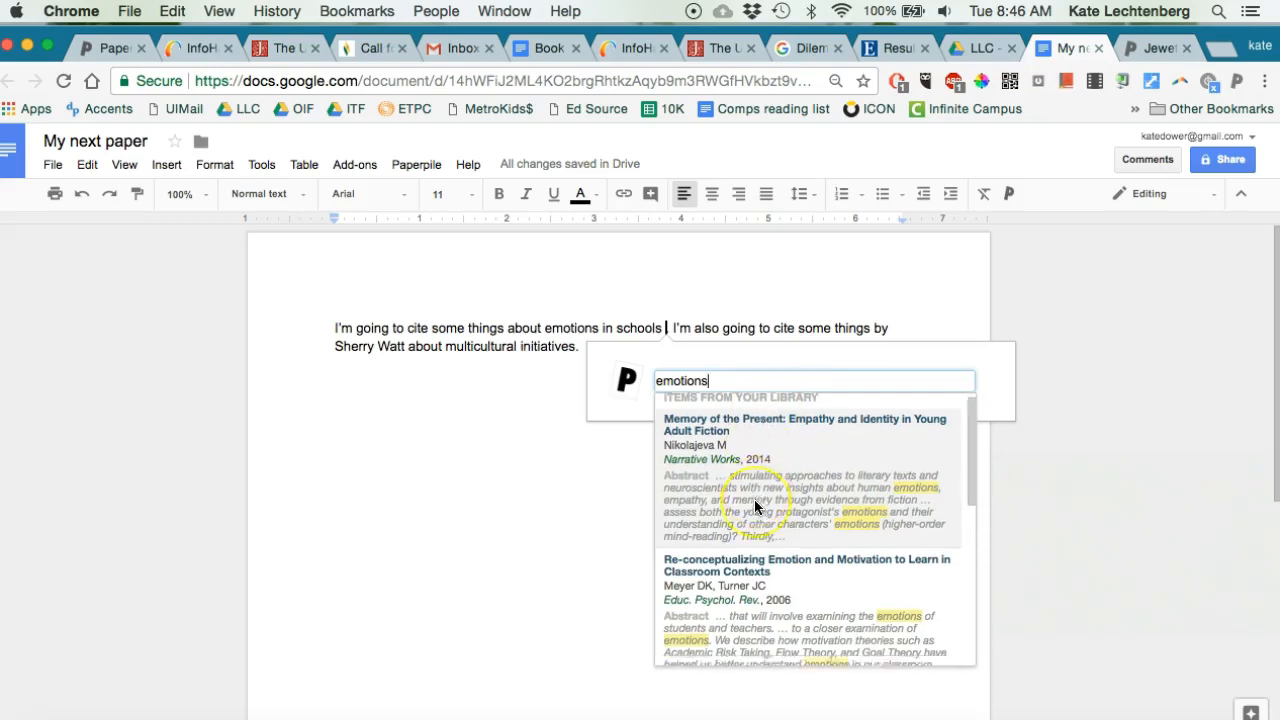
pyautogui.scroll(5, 757, 507)
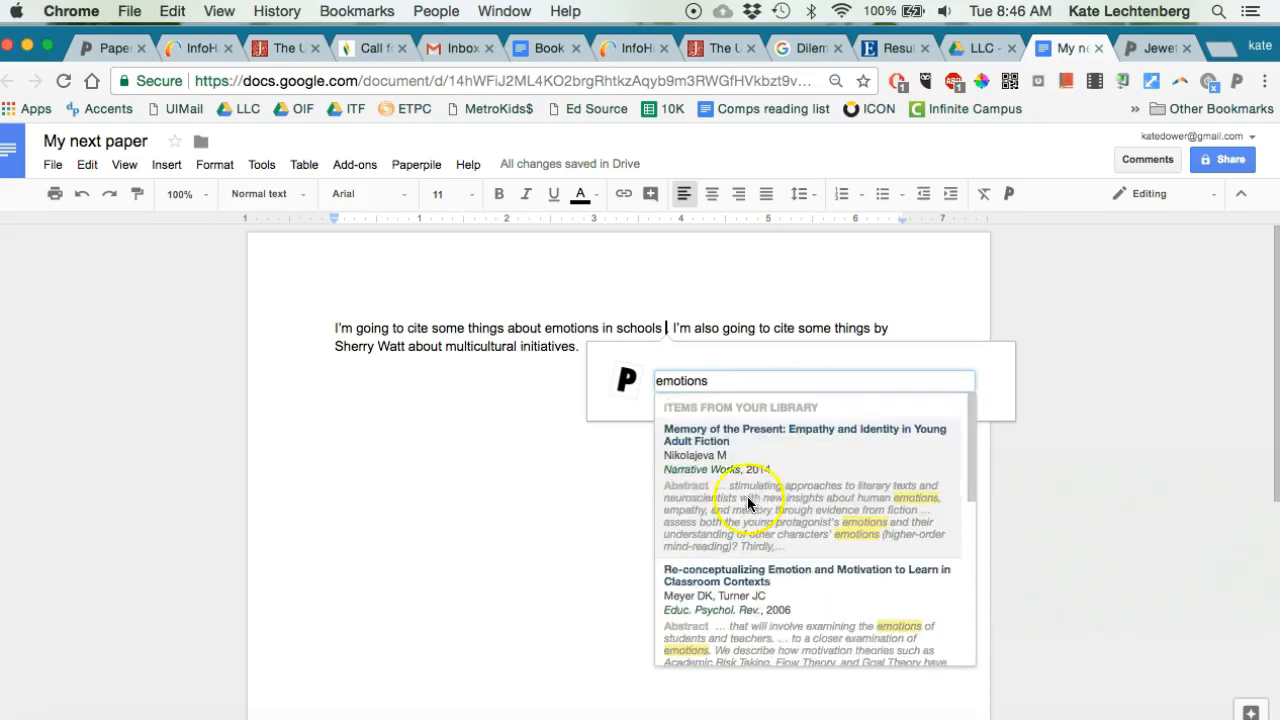
# - Replace the search term with "boler" and insert the citation for "Feeling power: Emotions and education" (1999)
pyautogui.doubleClick(690, 380)
pyautogui.write('boler')
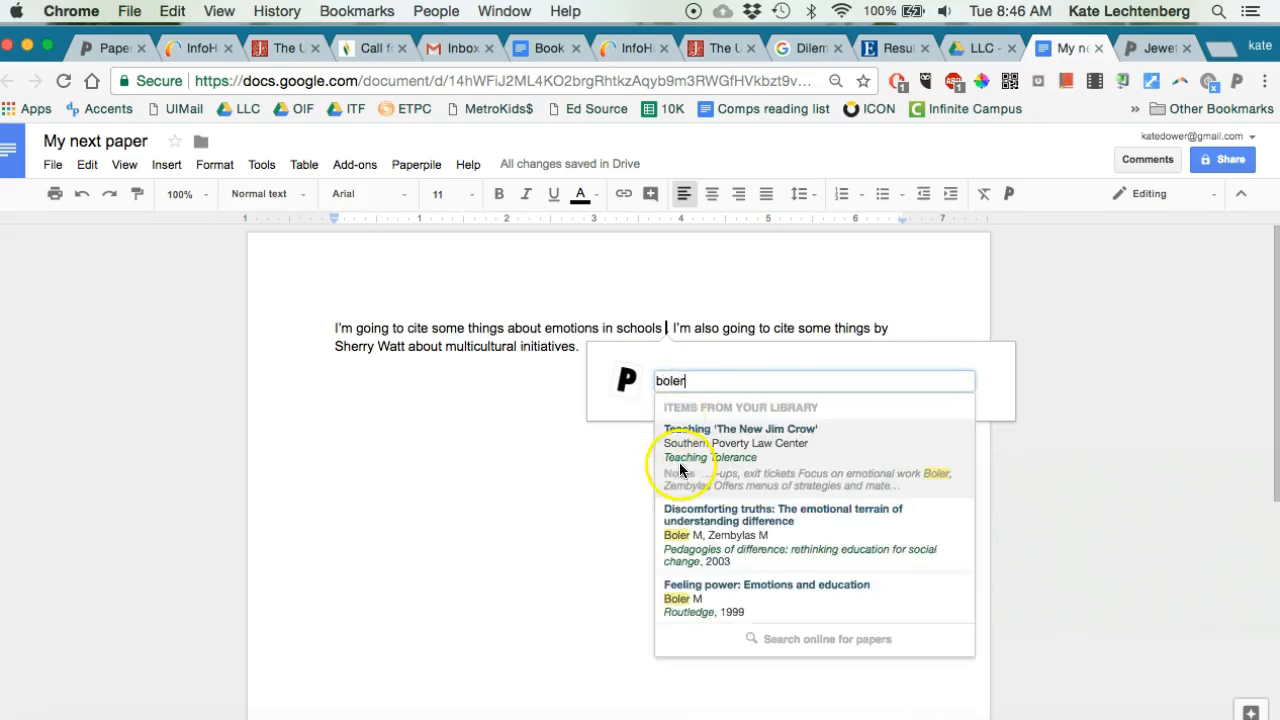
pyautogui.click(677, 603)
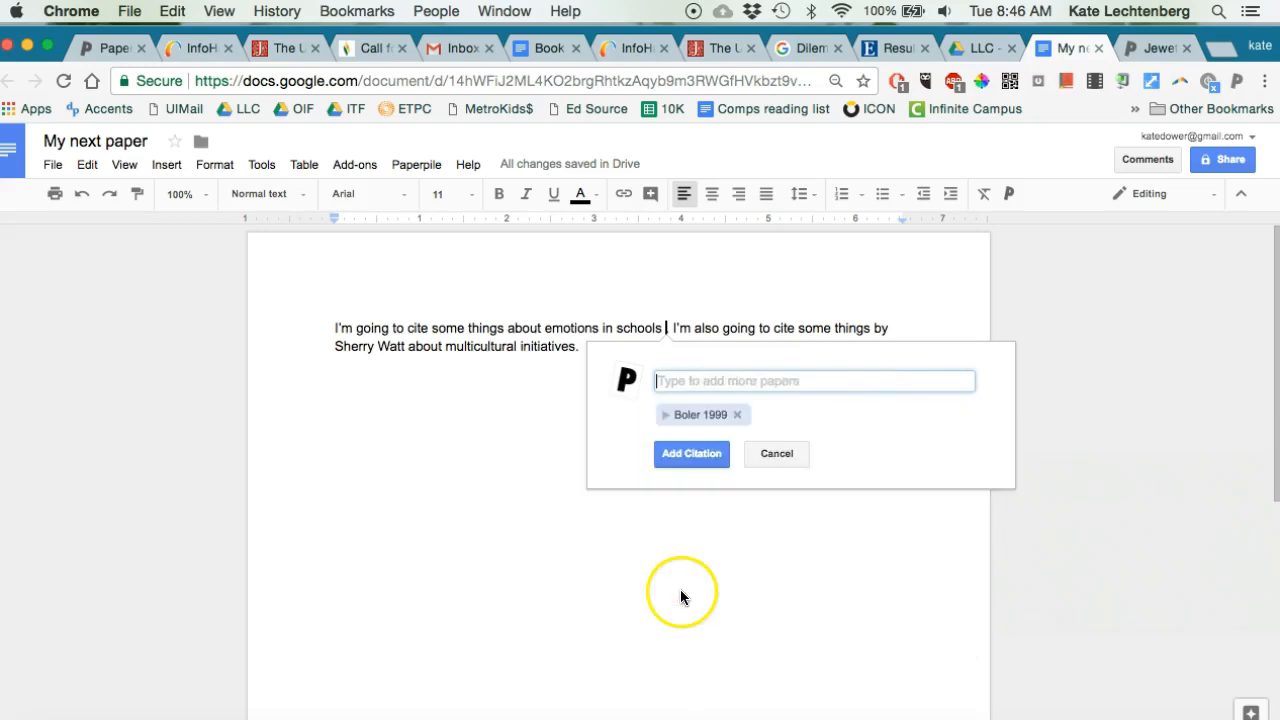
pyautogui.click(690, 454)
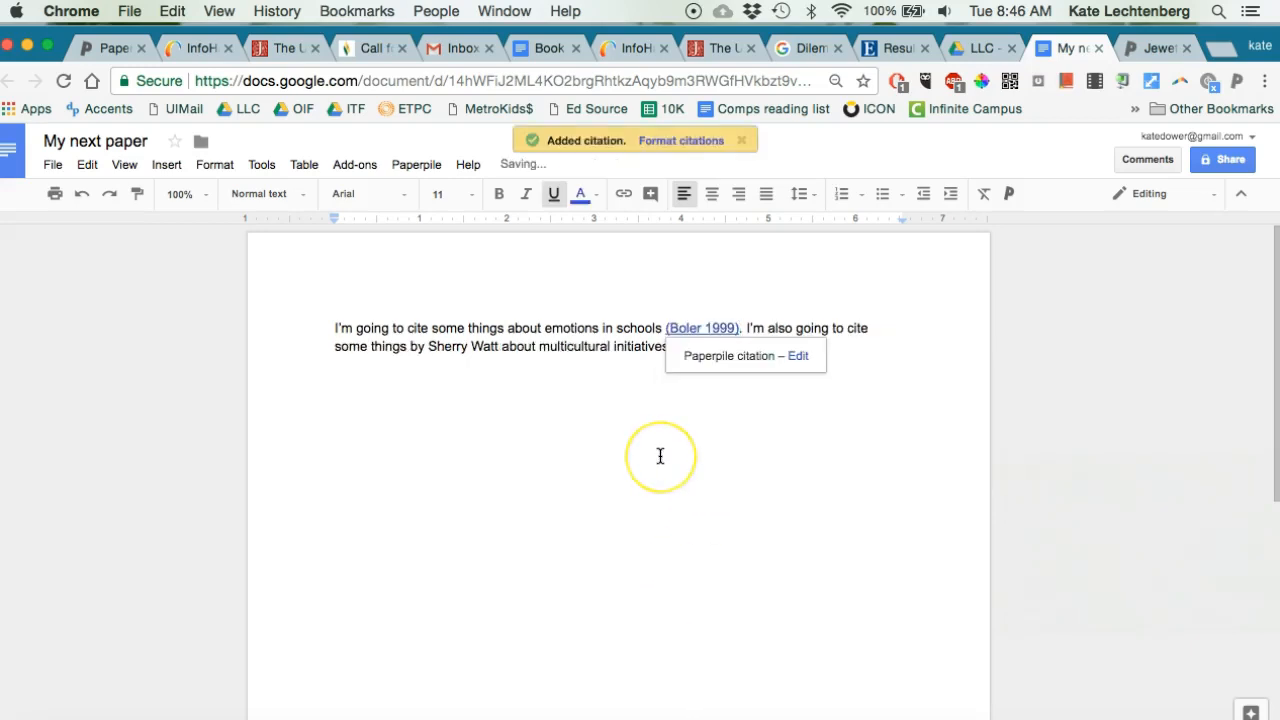
# - Start a citation before the second sentence's period, separated by a space, and choose the 2009 paper "Privileged identity exploration" by searching "watt"
pyautogui.click(614, 369)
pyautogui.click(677, 348)
pyautogui.click(668, 348)
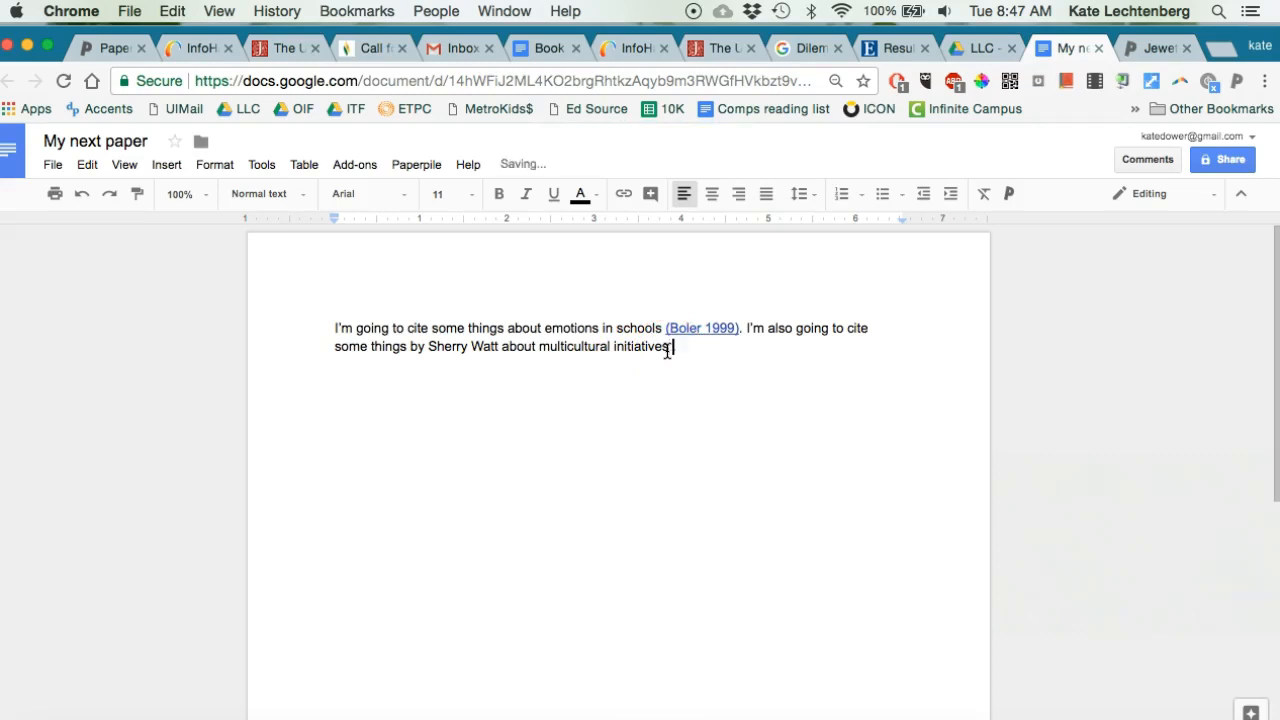
pyautogui.click(1010, 196)
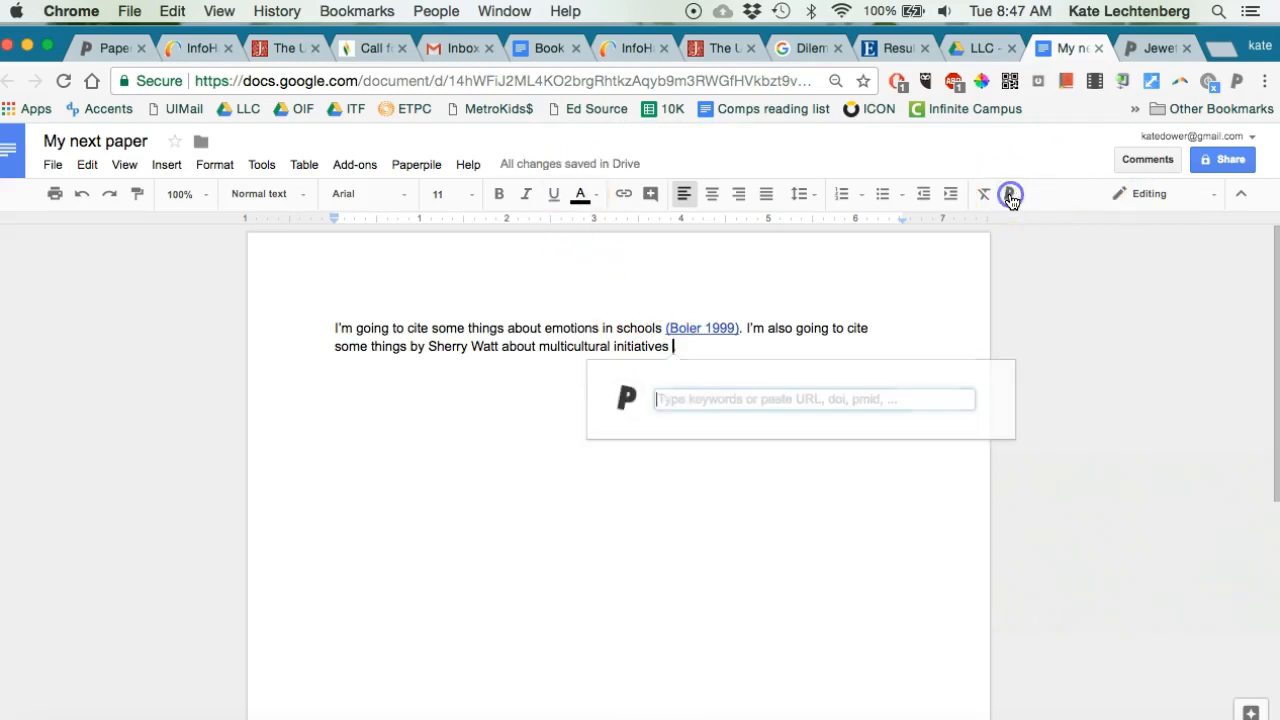
pyautogui.write('watt')
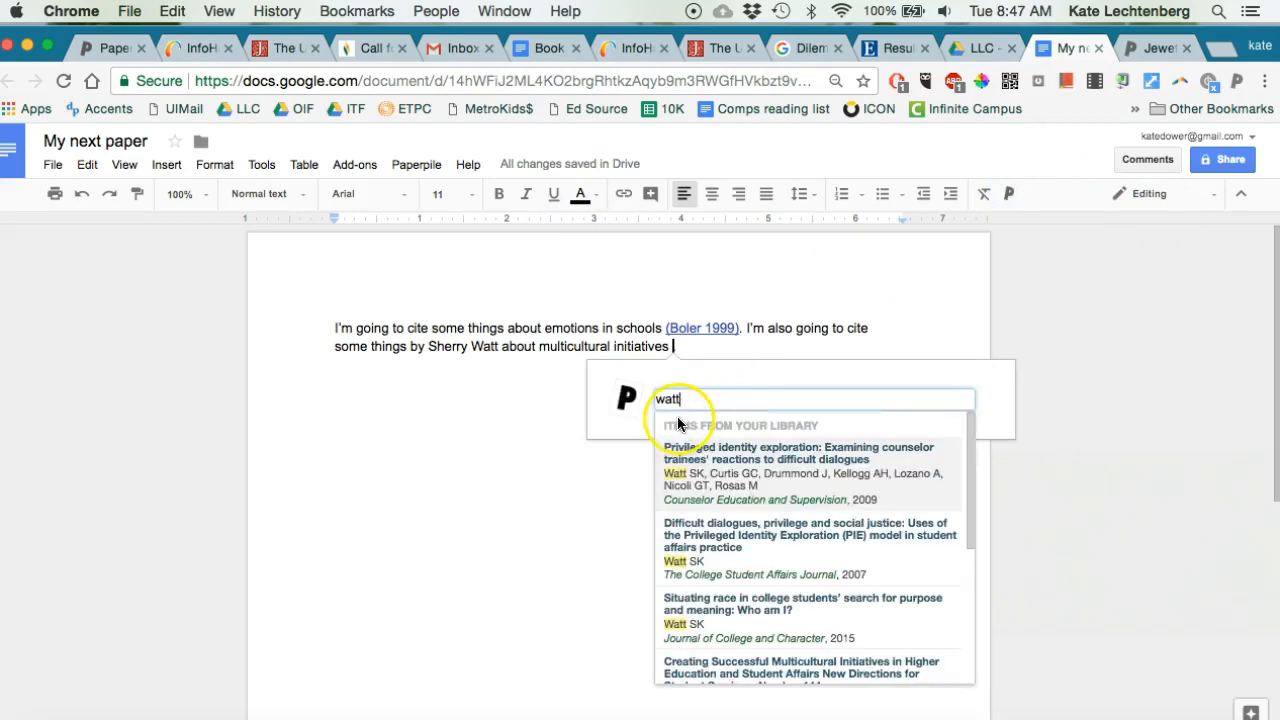
pyautogui.click(692, 473)
# - Search "watt" again and add the 2007 paper "Difficult dialogues, privilege and social justice" to the same citation
pyautogui.write('att')
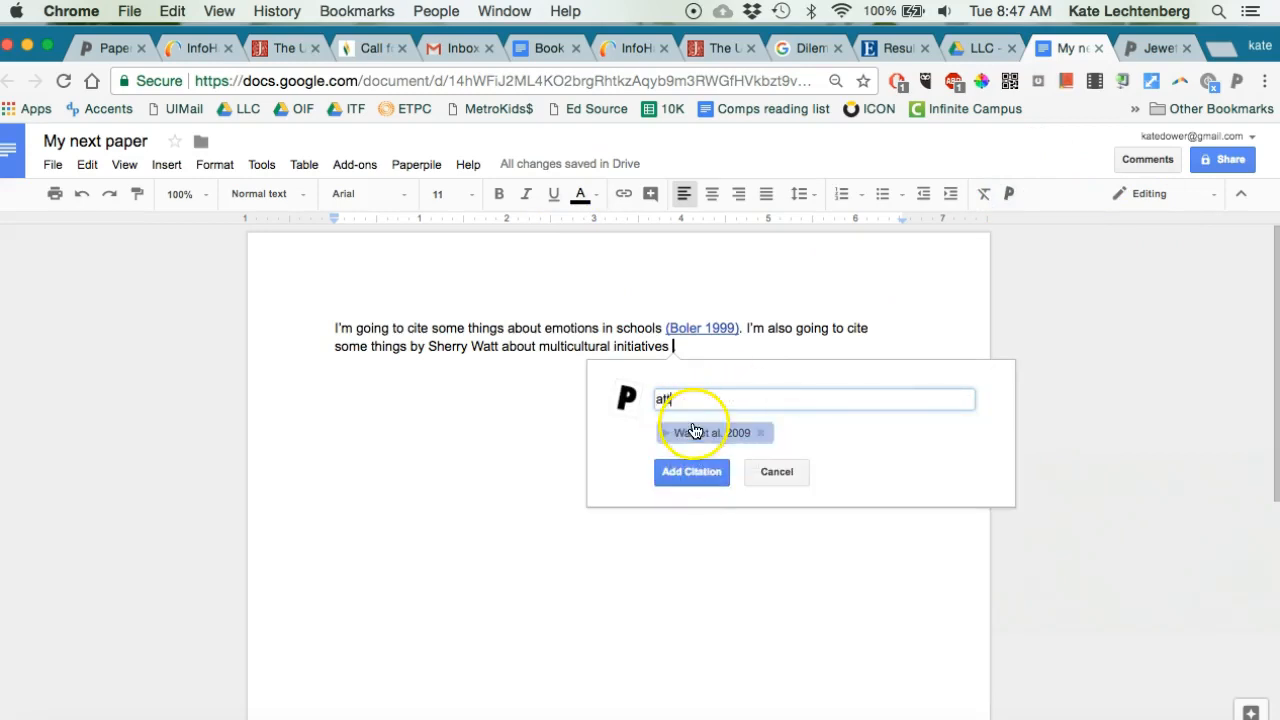
pyautogui.press('BackSpace')
pyautogui.press('BackSpace')
pyautogui.press('BackSpace')
pyautogui.write('watt')
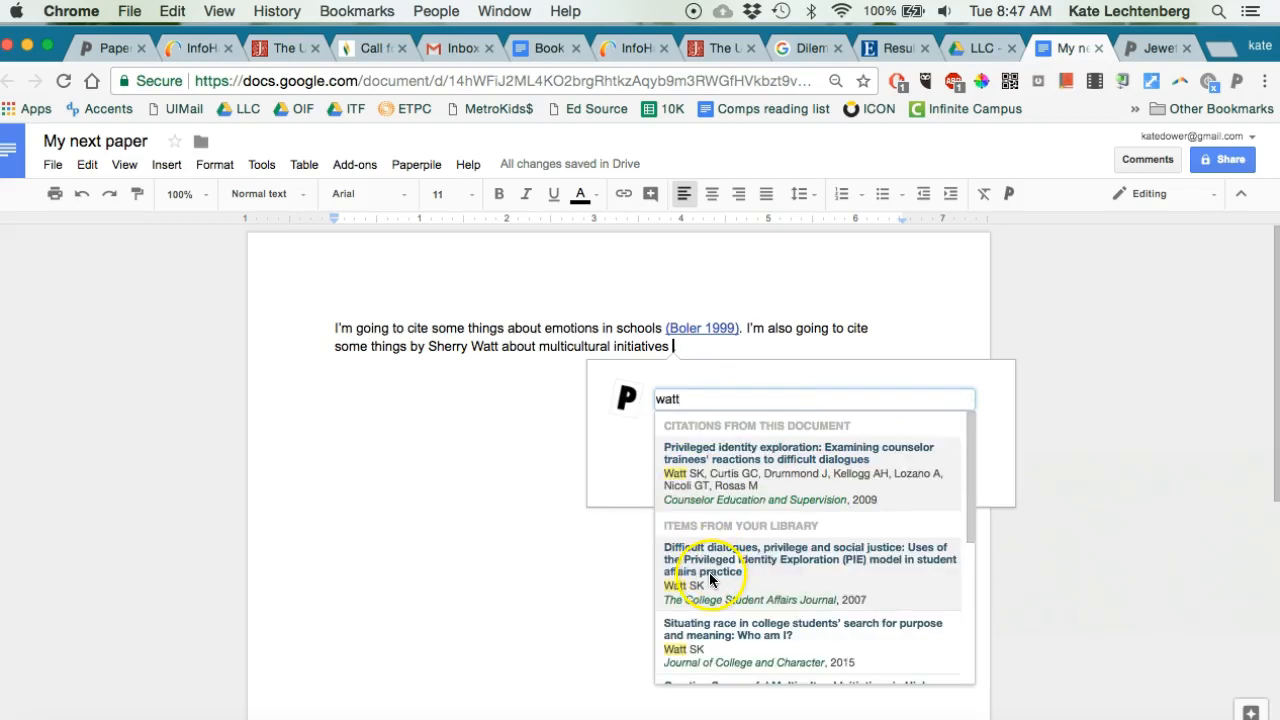
pyautogui.click(711, 571)
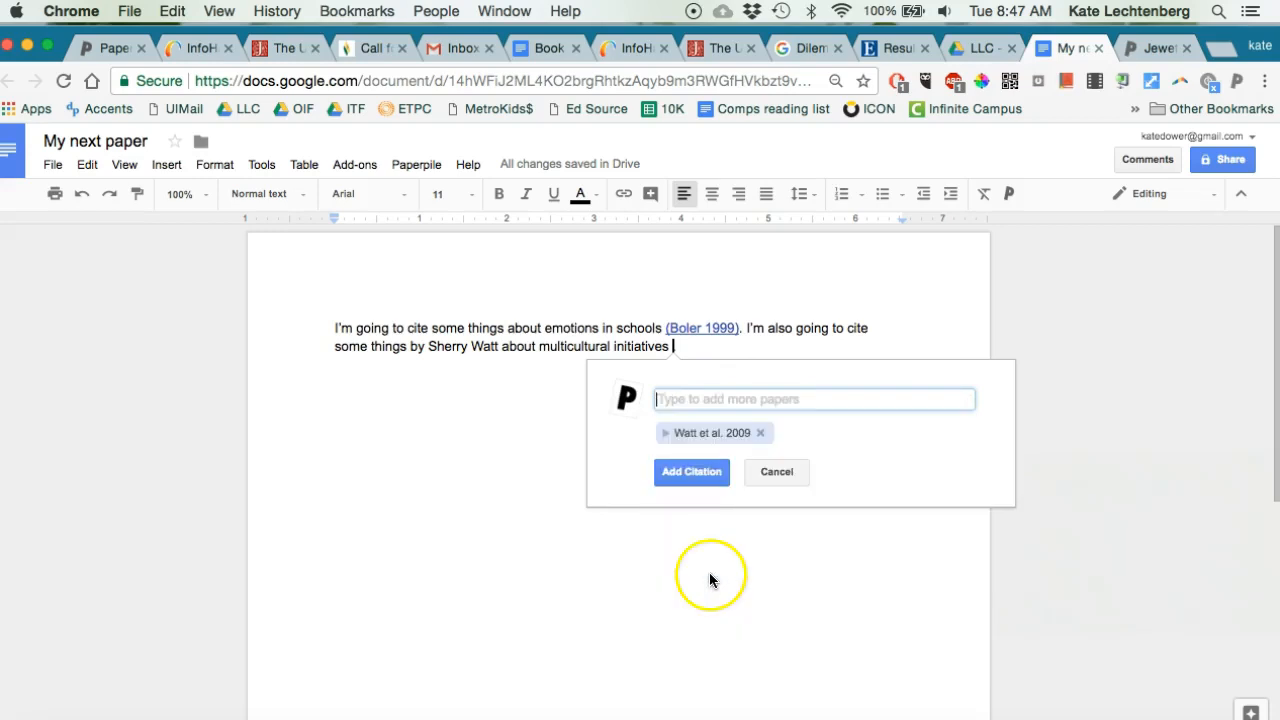
# - Suppress the author for the 2009 paper and insert the two-paper citation into the second sentence
pyautogui.click(696, 438)
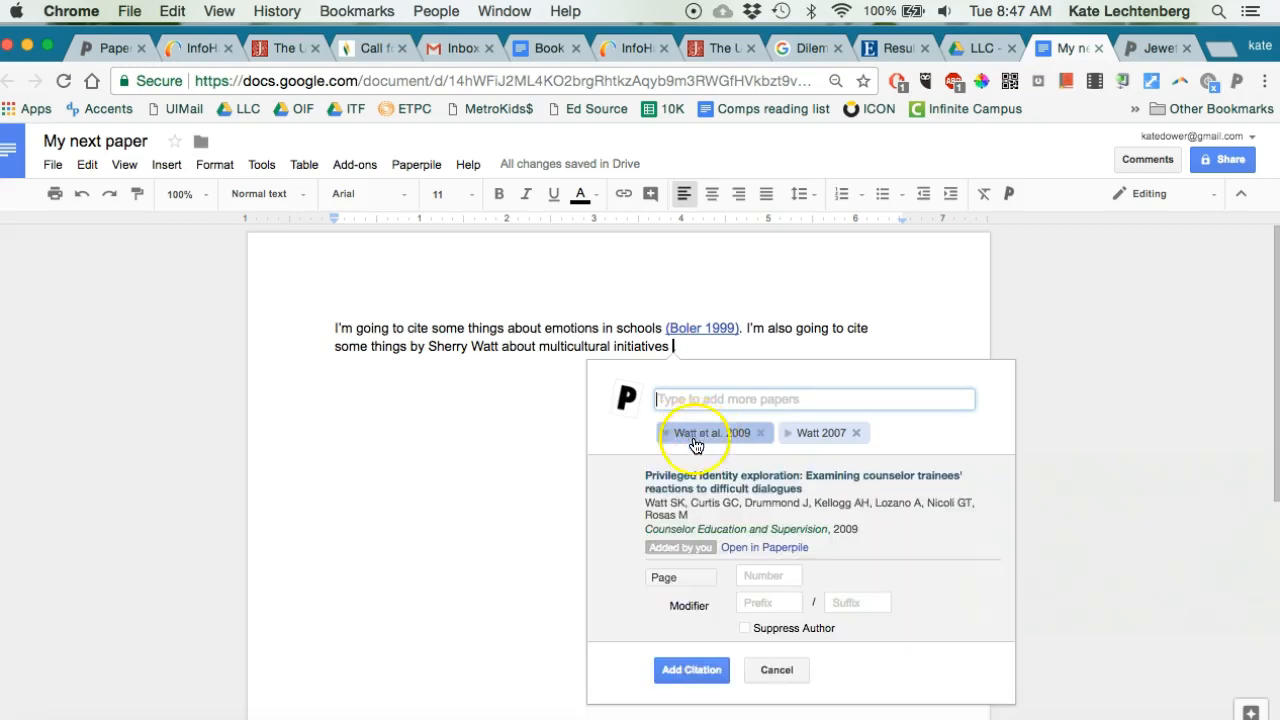
pyautogui.click(745, 628)
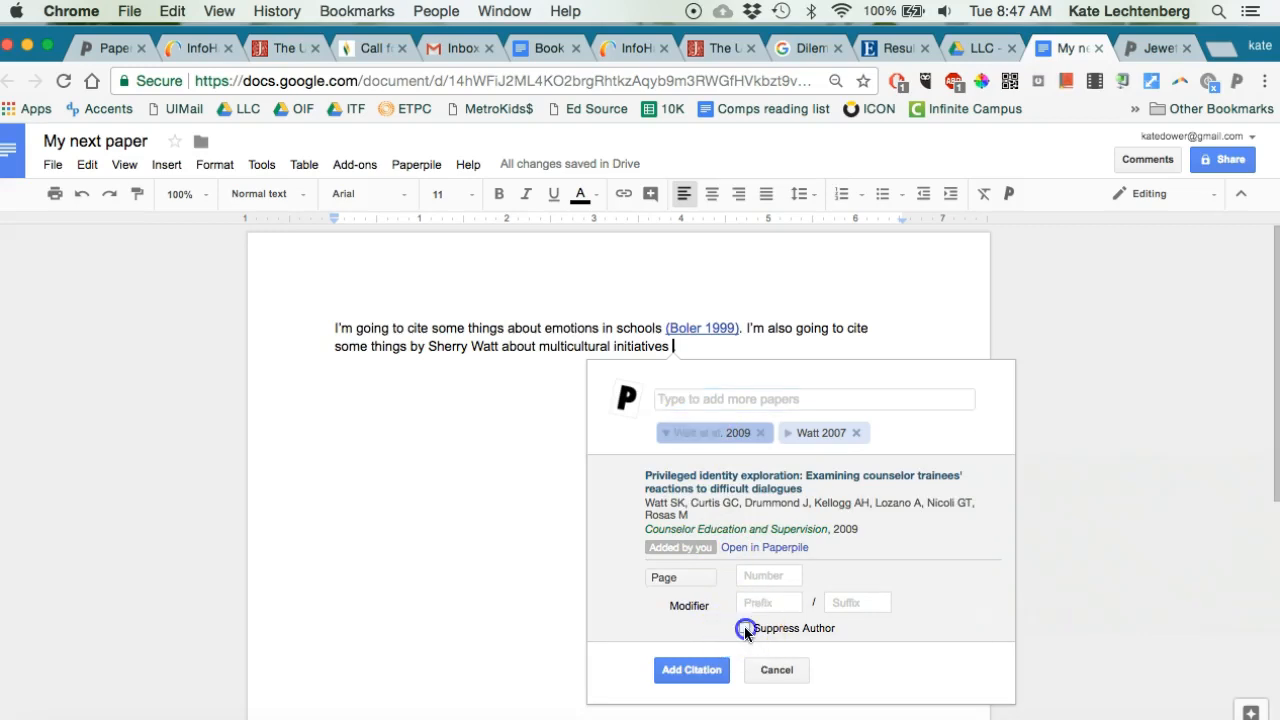
pyautogui.click(693, 670)
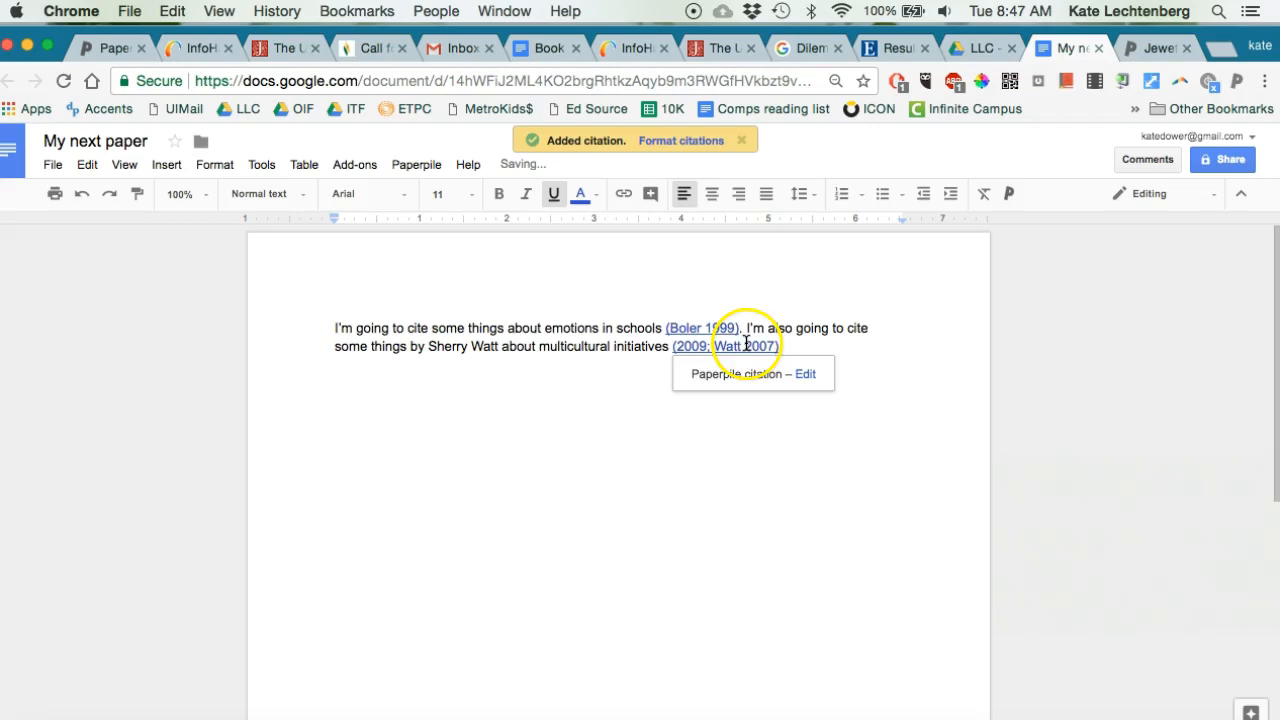
# - Edit the second sentence's citation to suppress the author of the 2007 paper and set its page number to 345
pyautogui.click(804, 373)
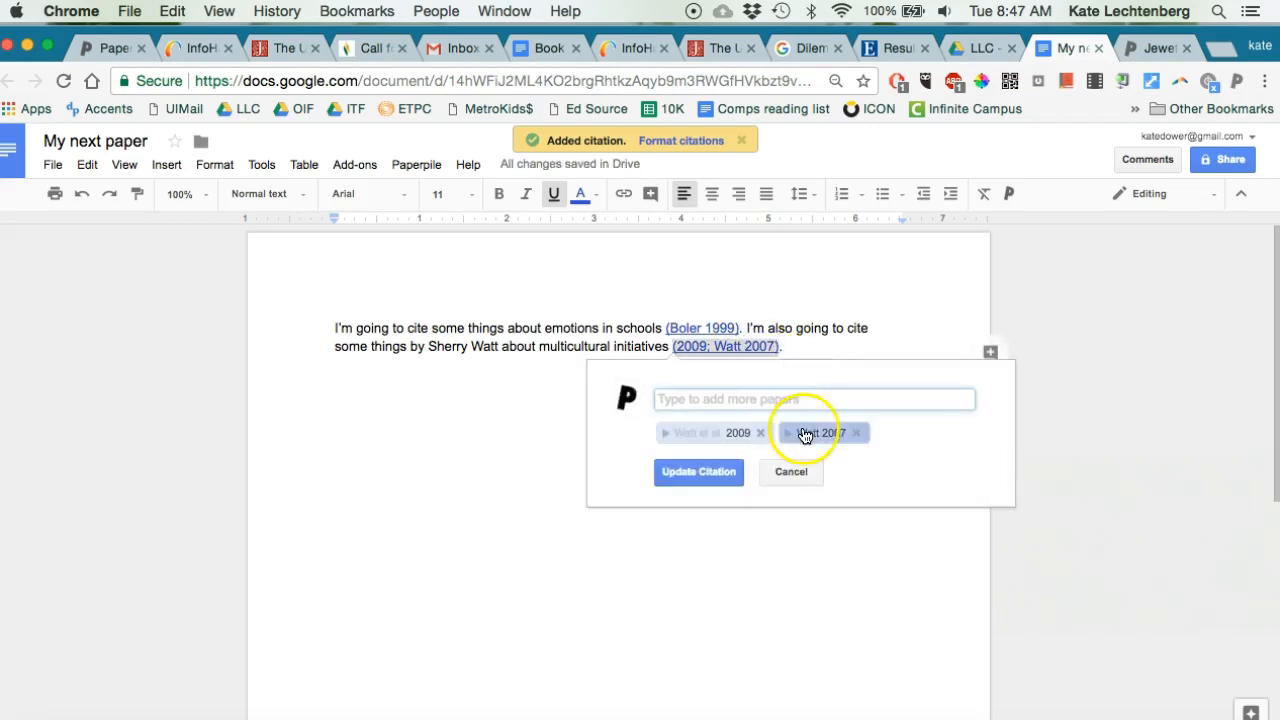
pyautogui.click(804, 433)
pyautogui.click(745, 612)
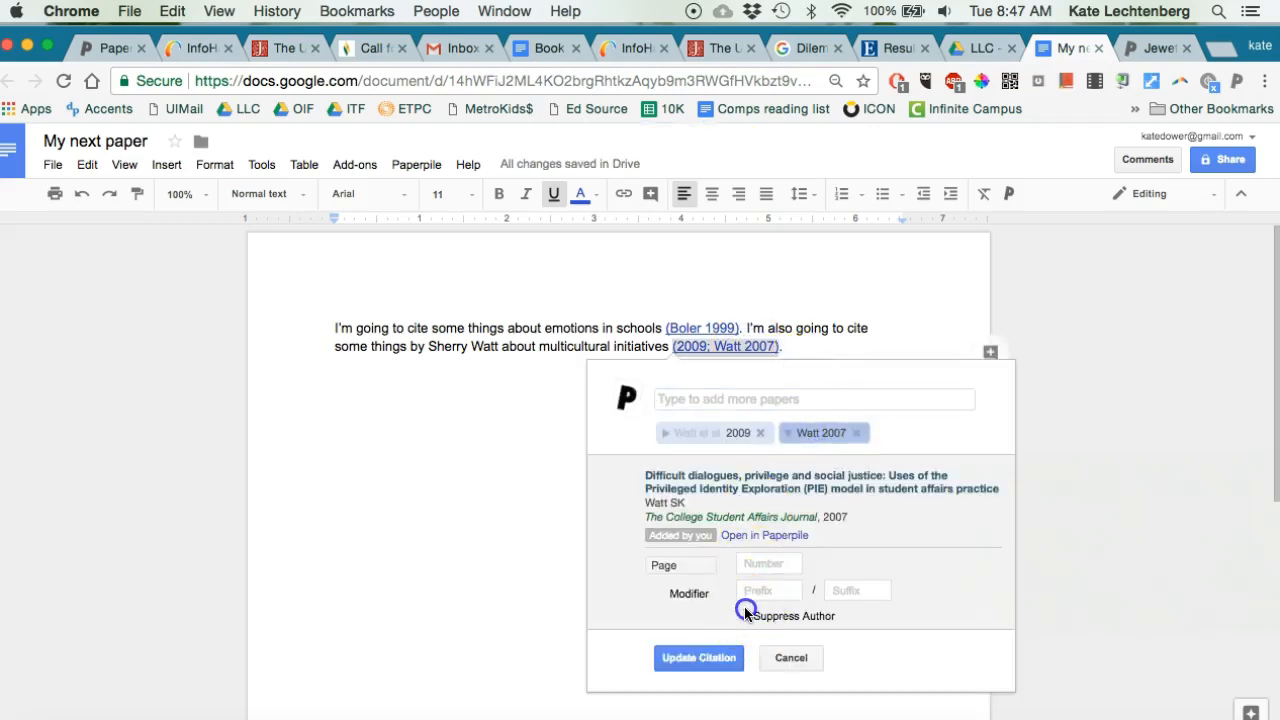
pyautogui.click(755, 570)
pyautogui.write('345')
pyautogui.click(699, 659)
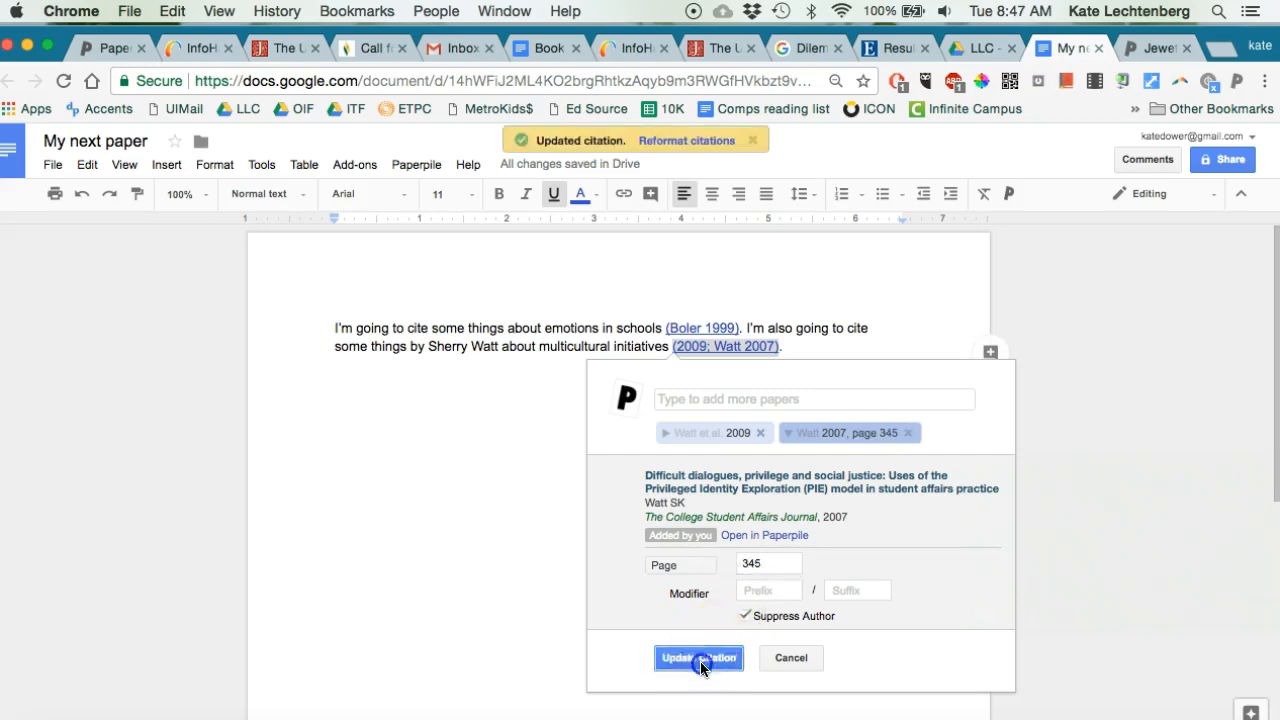
# - Format the document's citations and generate the bibliography with Paperpile
pyautogui.click(662, 149)
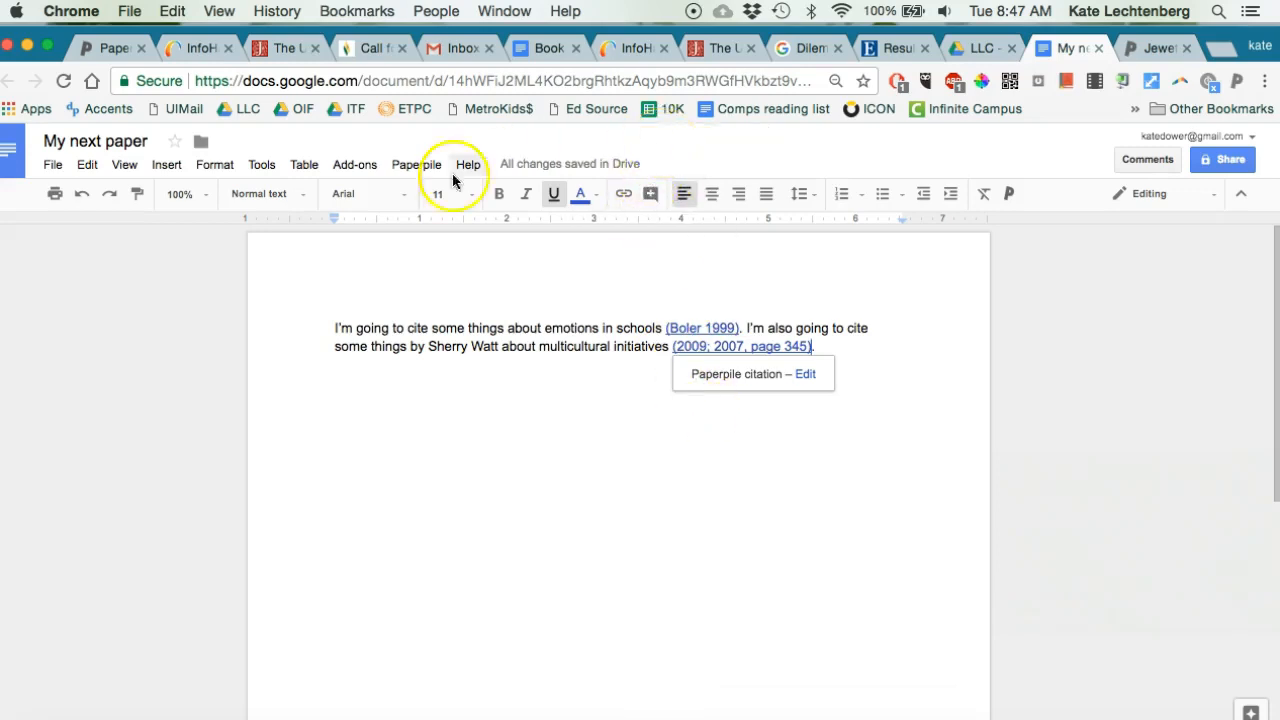
pyautogui.click(401, 164)
pyautogui.click(420, 218)
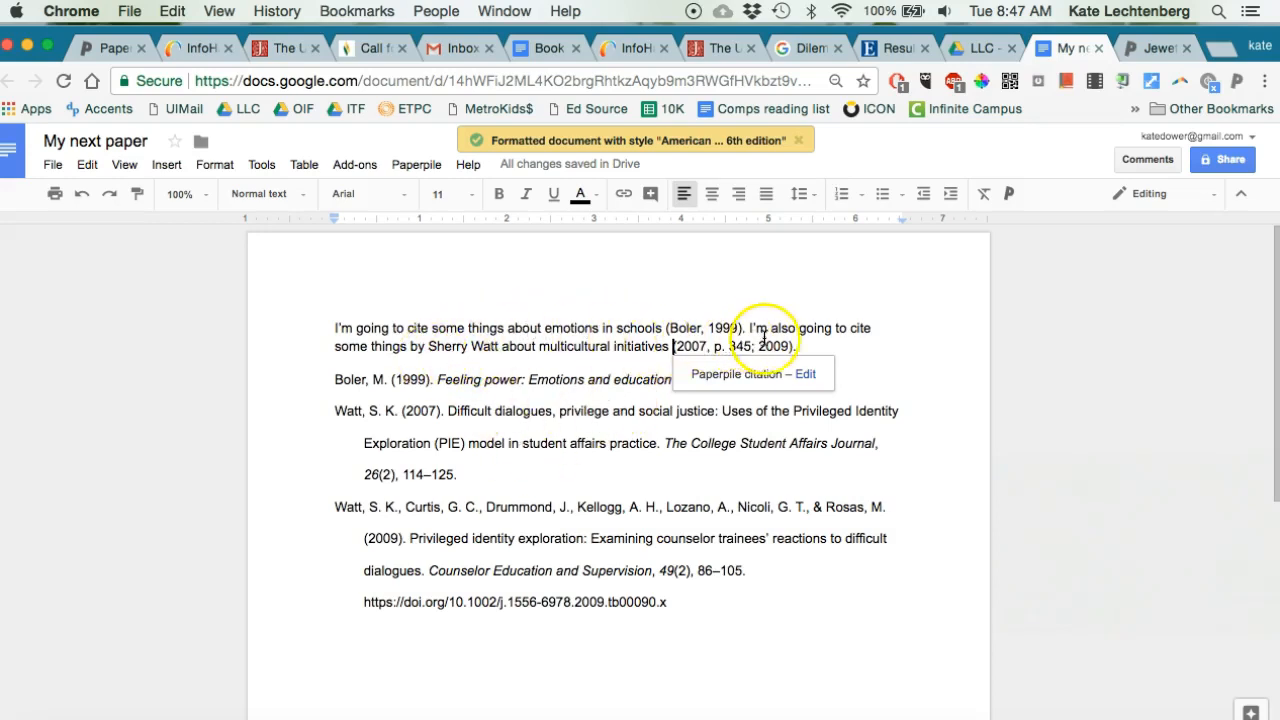
# - Insert two blank lines between the paragraph and the bibliography
pyautogui.click(809, 347)
pyautogui.press('Return')
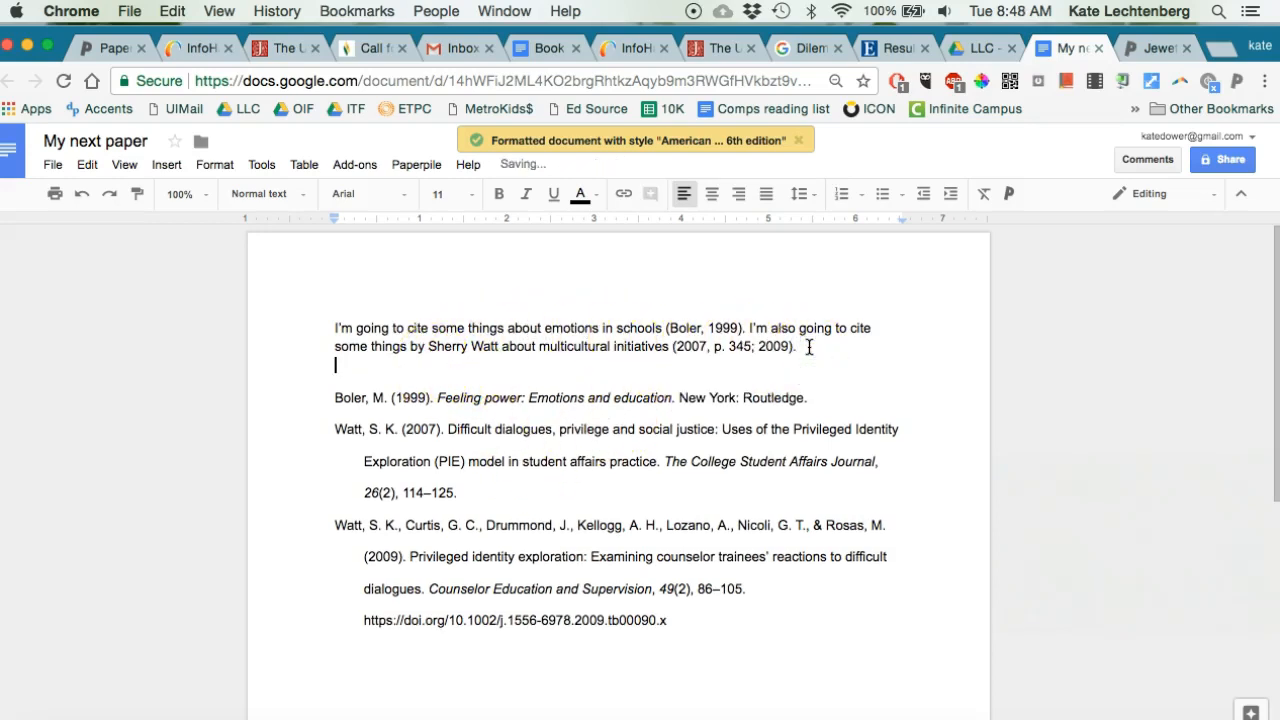
pyautogui.press('Return')
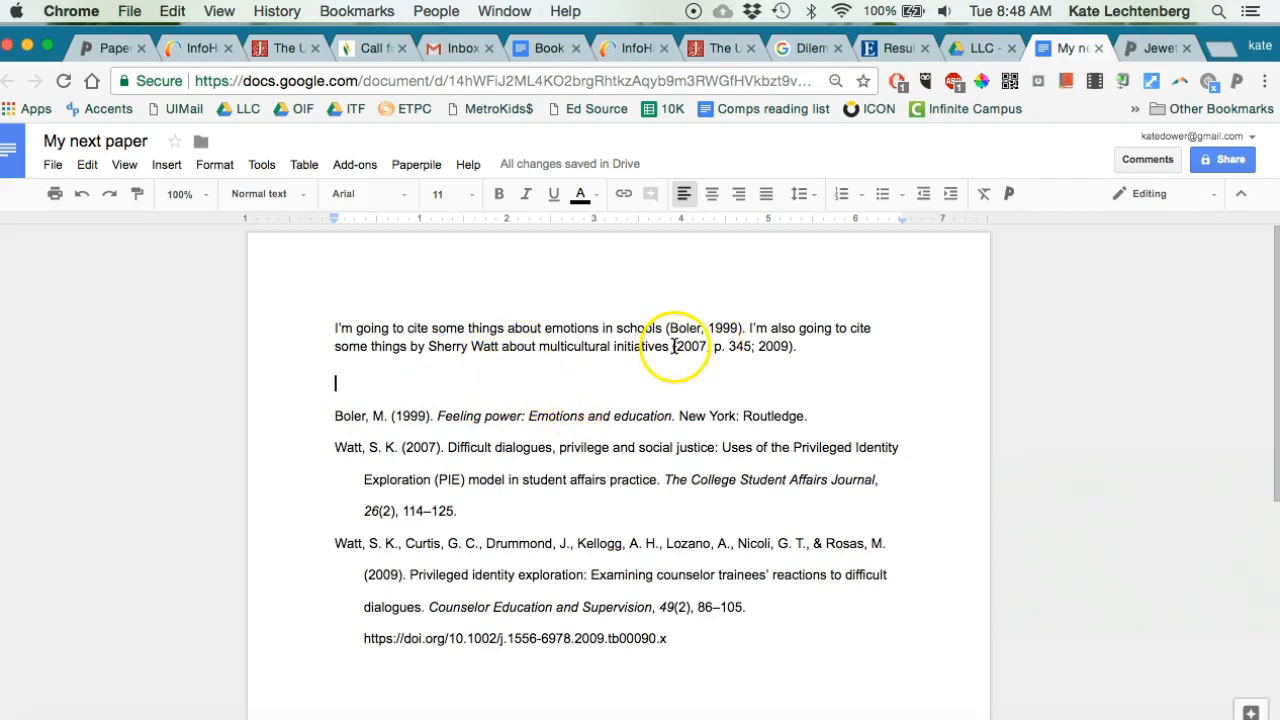
# - Move the citation "(2007, p. 345; 2009)" from the end of the second sentence to directly after the author's name
pyautogui.moveTo(672, 346); pyautogui.dragTo(787, 346)
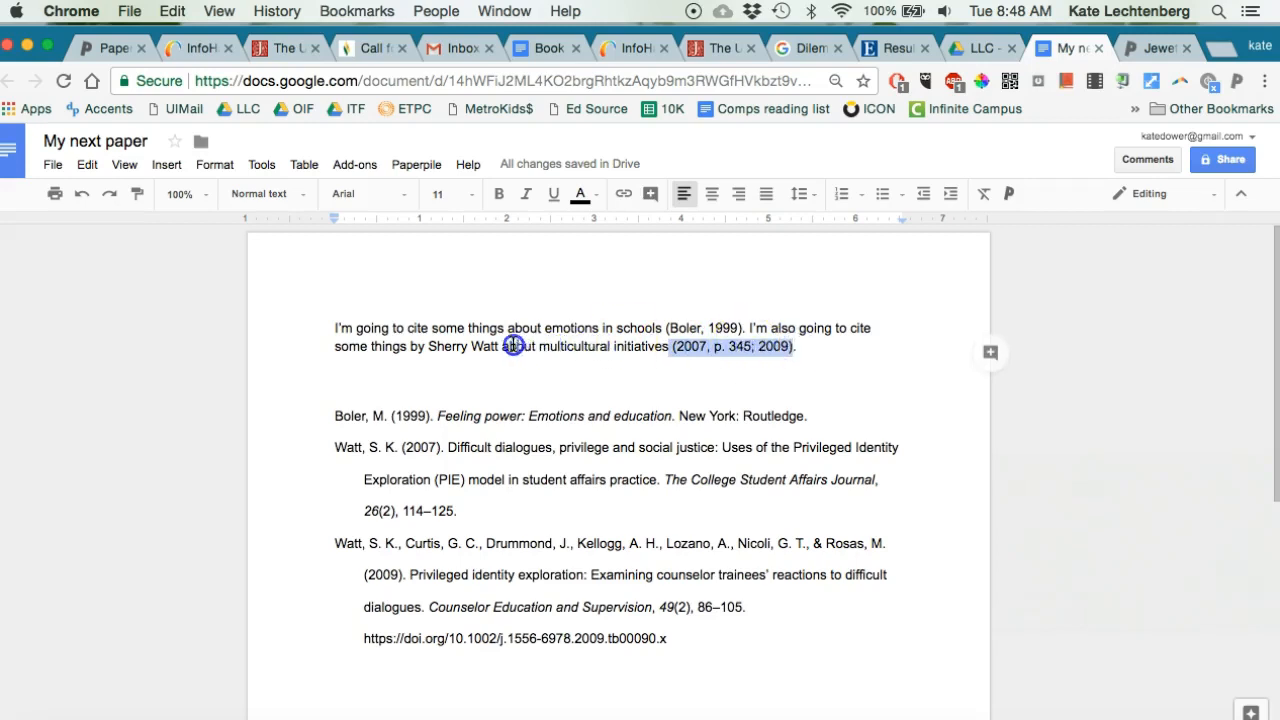
pyautogui.moveTo(501, 345); pyautogui.dragTo(503, 345)
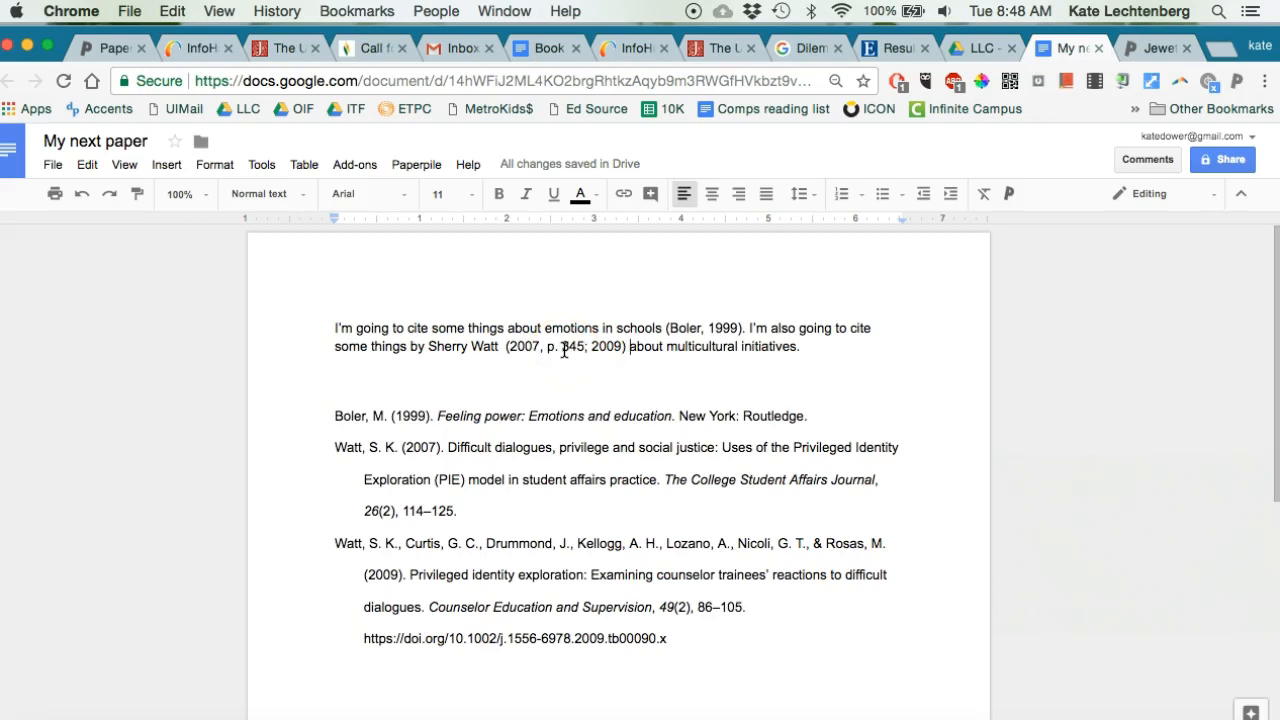
pyautogui.scroll(-1, 474, 437)
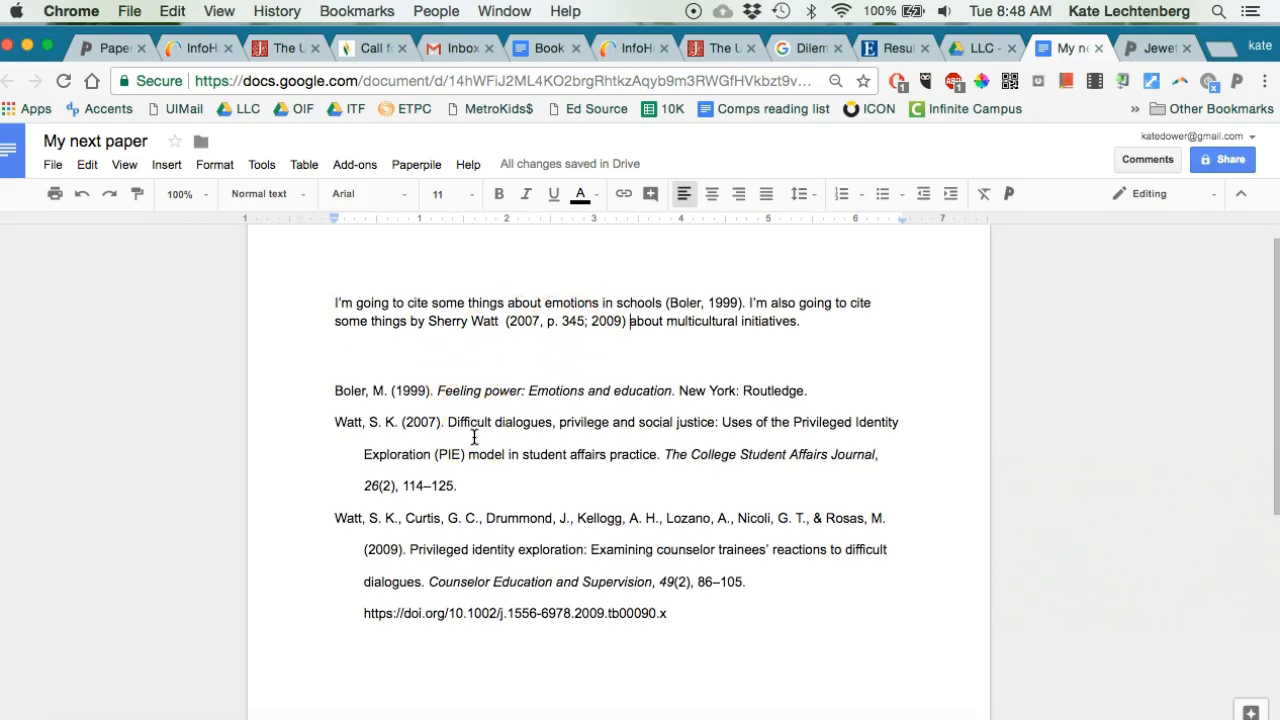
pyautogui.scroll(1, 474, 437)
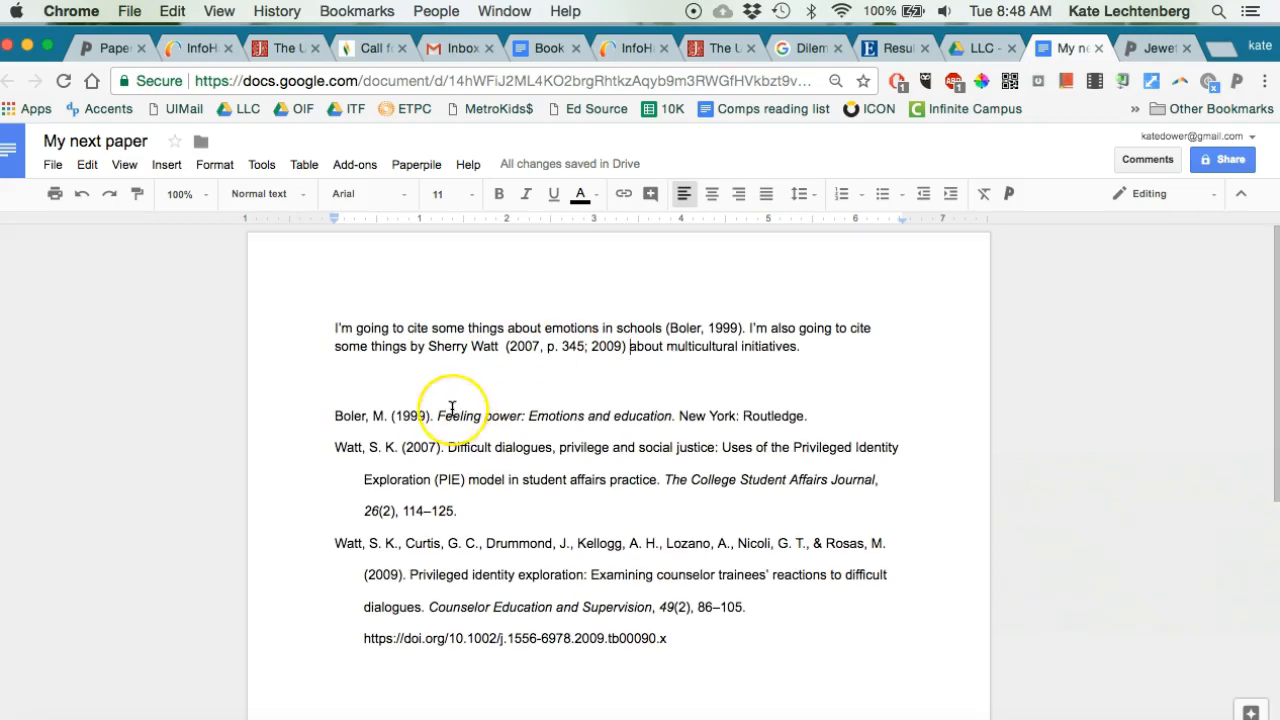